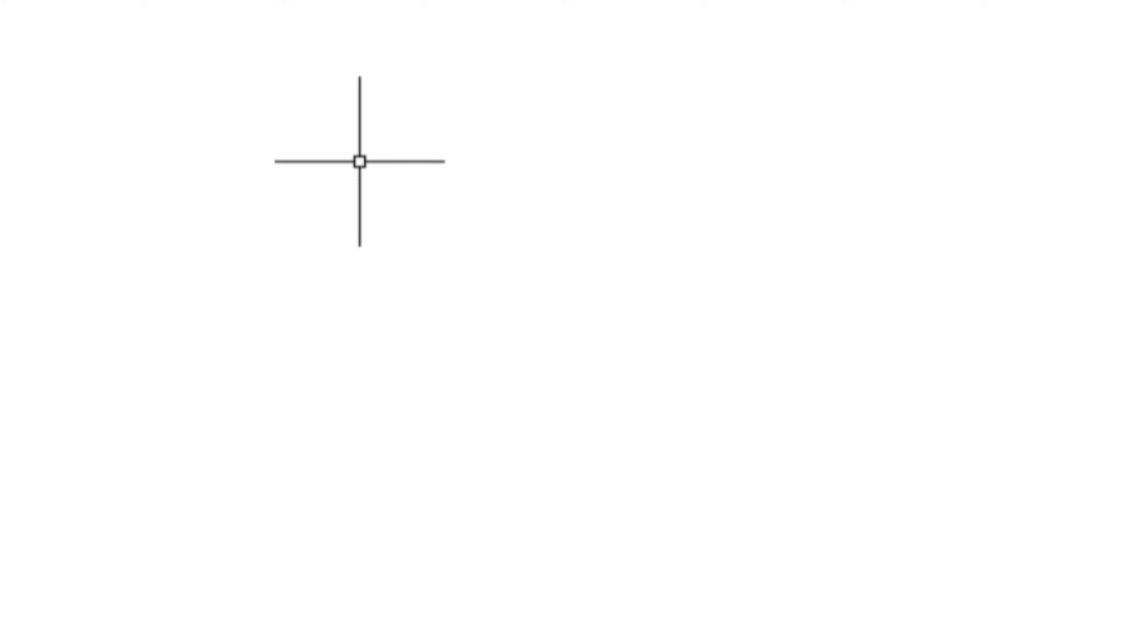
# Step: Open the page setup of the Sprokcket layout for modification
pyautogui.write('page')
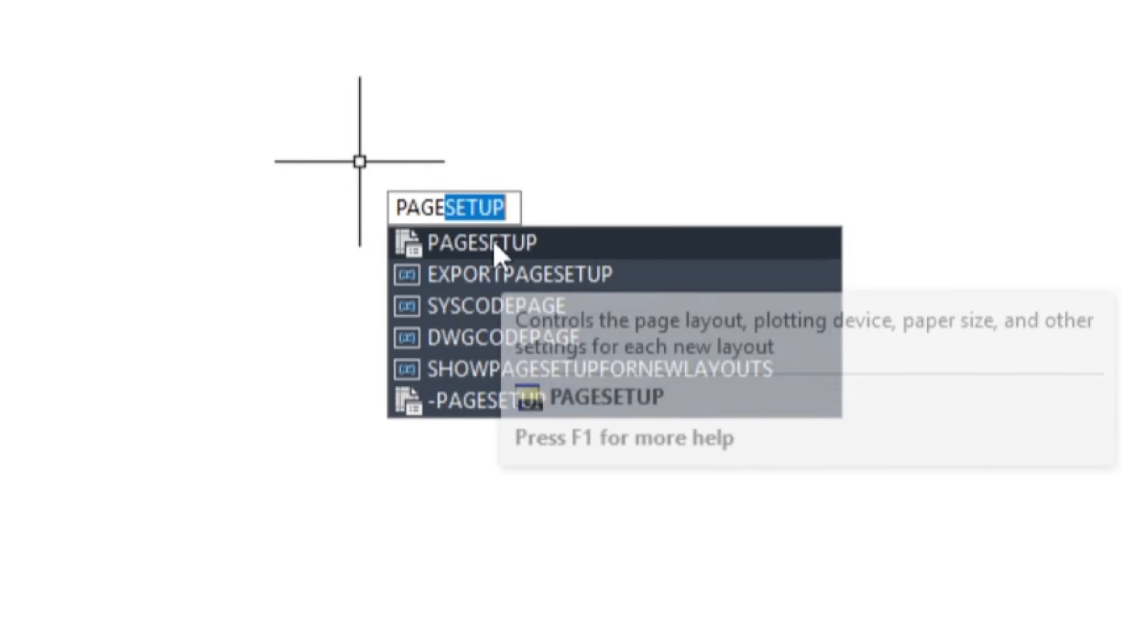
pyautogui.click(493, 241)
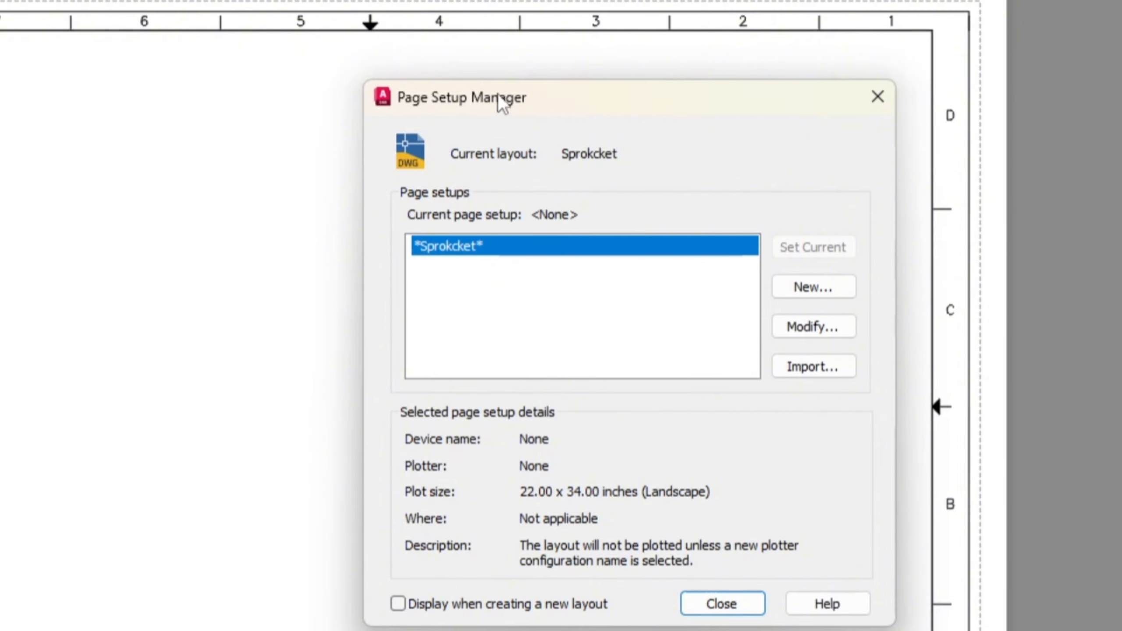
pyautogui.moveTo(498, 96); pyautogui.dragTo(415, 63)
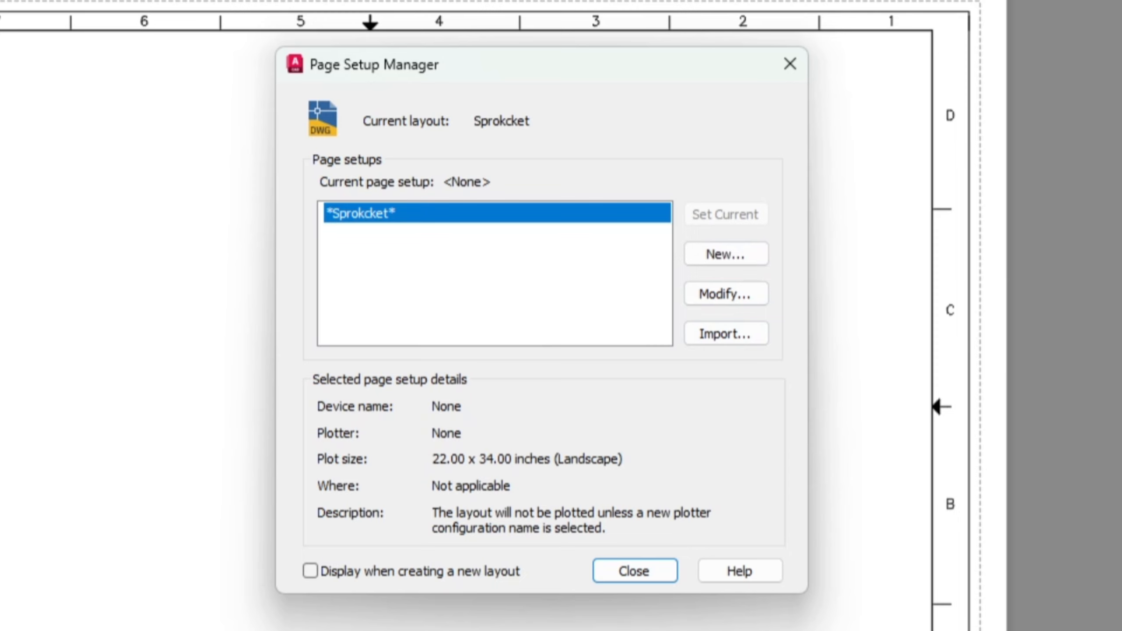
pyautogui.click(710, 295)
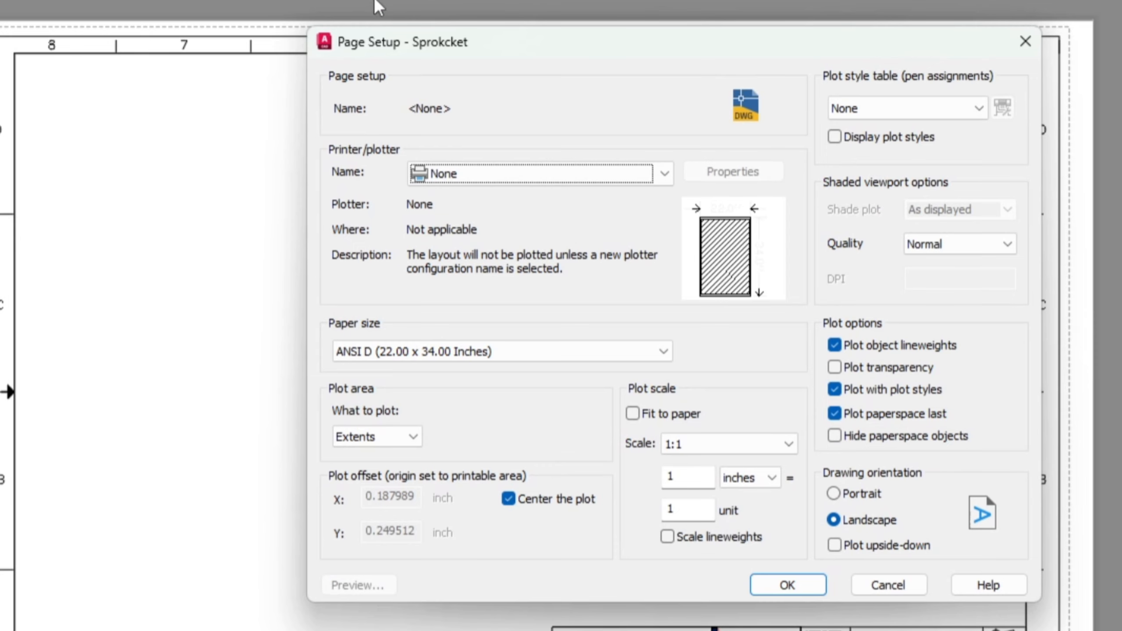
pyautogui.moveTo(548, 44); pyautogui.dragTo(473, 36)
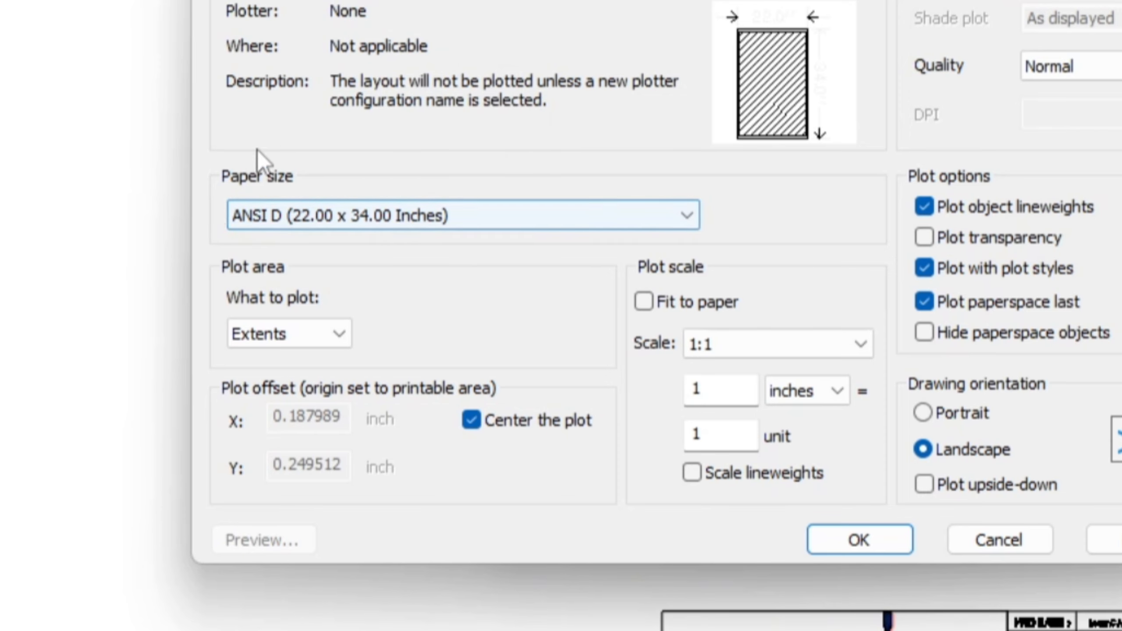
# Step: Review the available paper sizes for the Sprokcket page setup, including the ISO A-series and ANSI full bleed formats
pyautogui.click(336, 213)
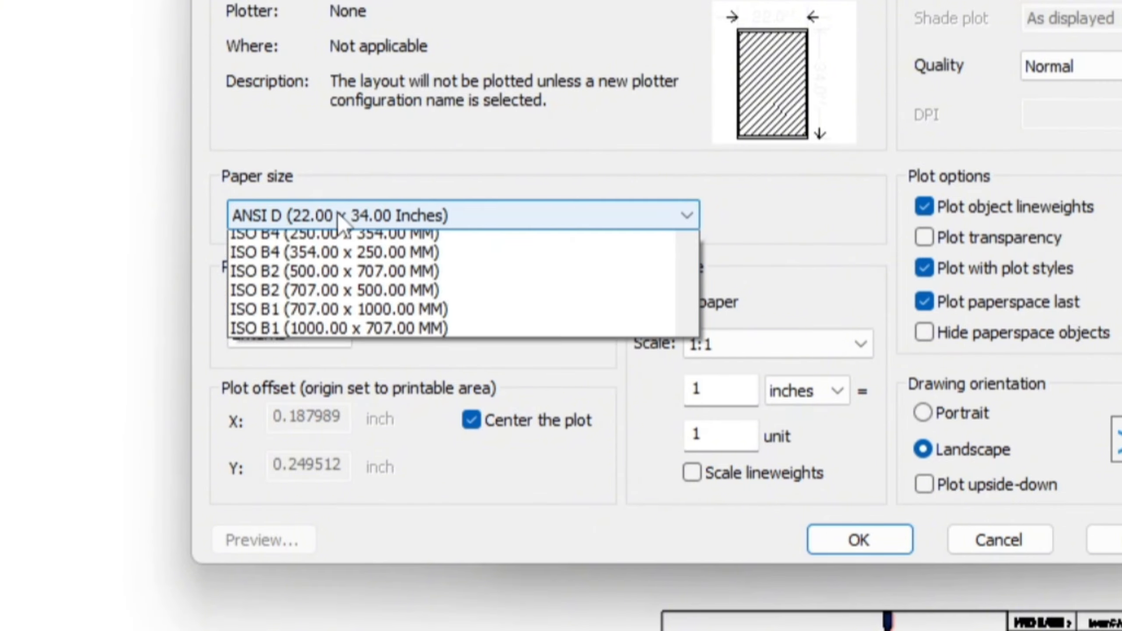
pyautogui.scroll(-11, 531, 179)
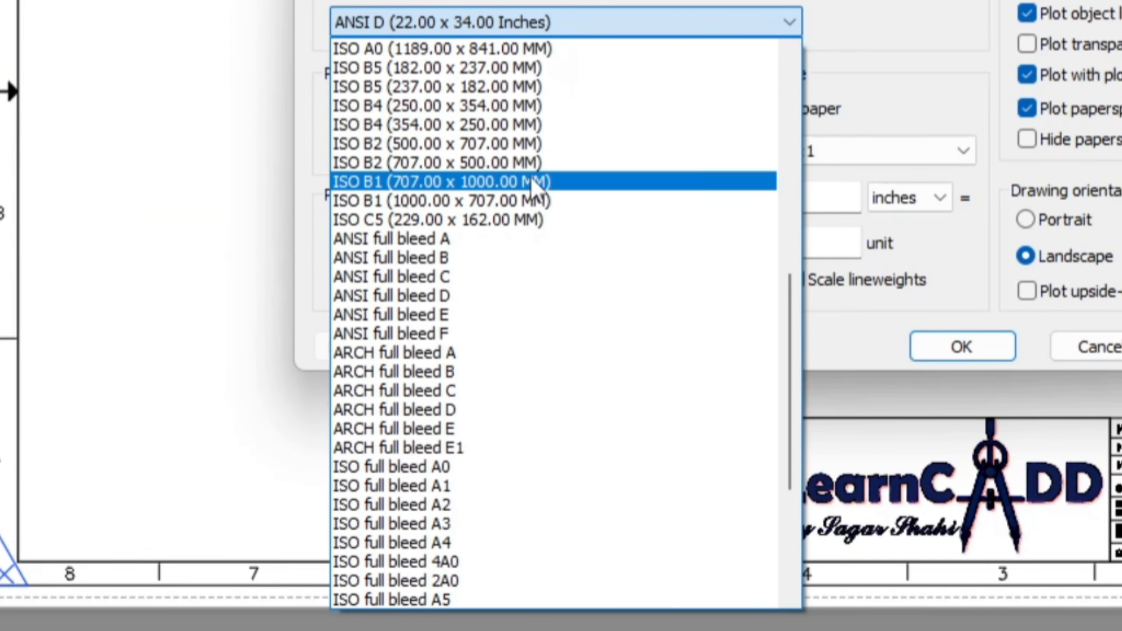
pyautogui.scroll(7, 487, 265)
pyautogui.scroll(6, 464, 202)
pyautogui.scroll(-3, 463, 229)
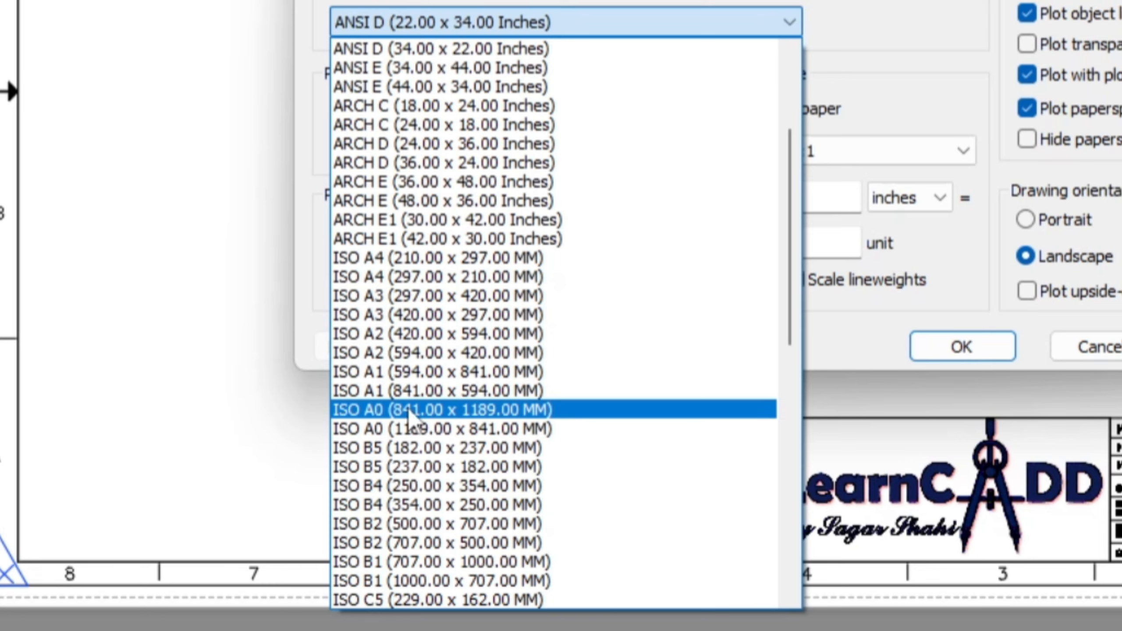
pyautogui.scroll(-2, 475, 333)
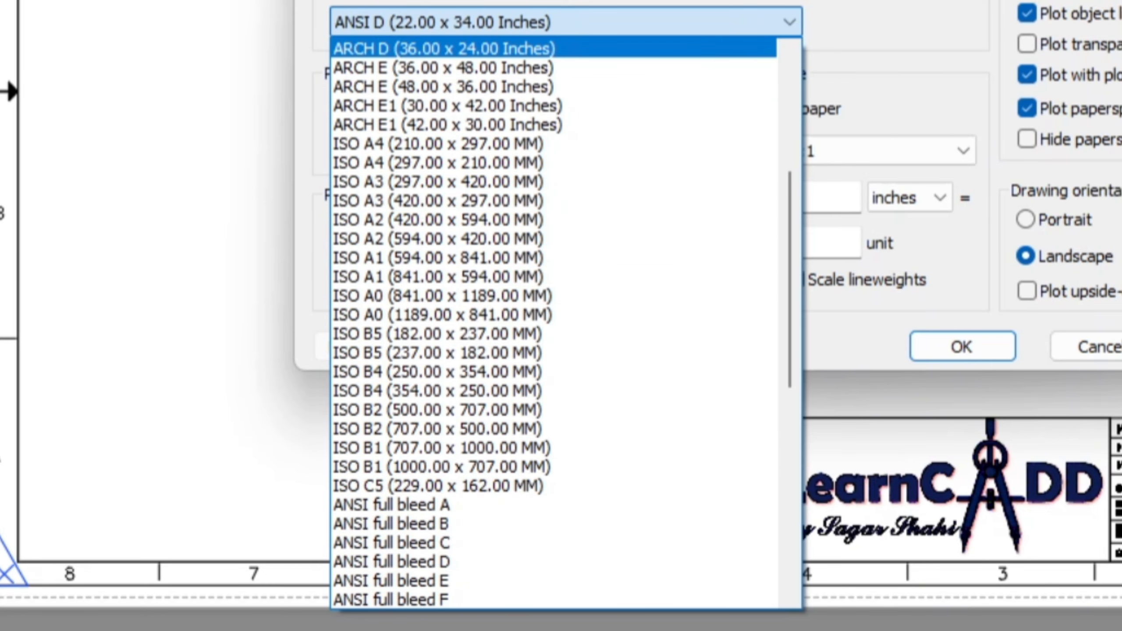
pyautogui.click(507, 299)
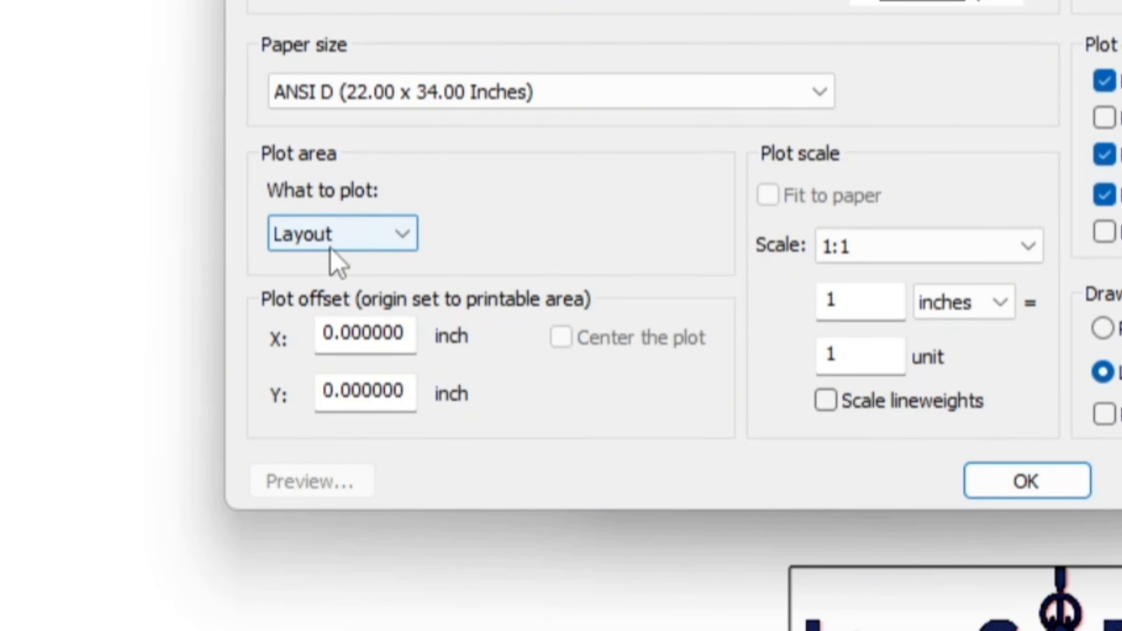
# Step: Set the plot area to Layout and the plot scale to 1 inch = 1 unit, and apply the page setup
pyautogui.click(388, 240)
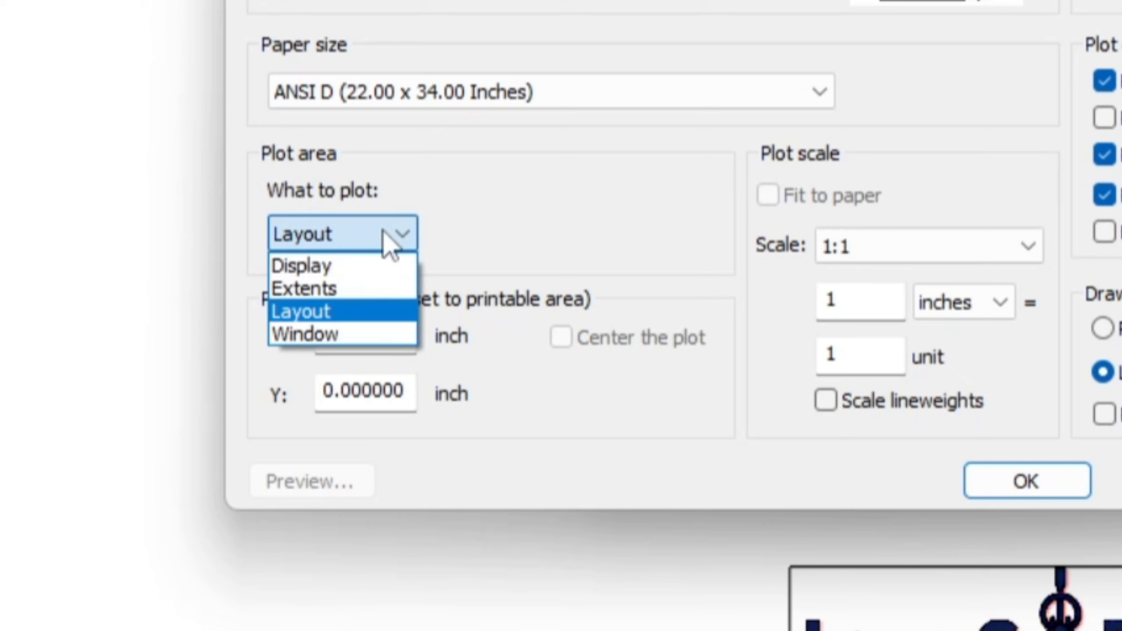
pyautogui.click(307, 312)
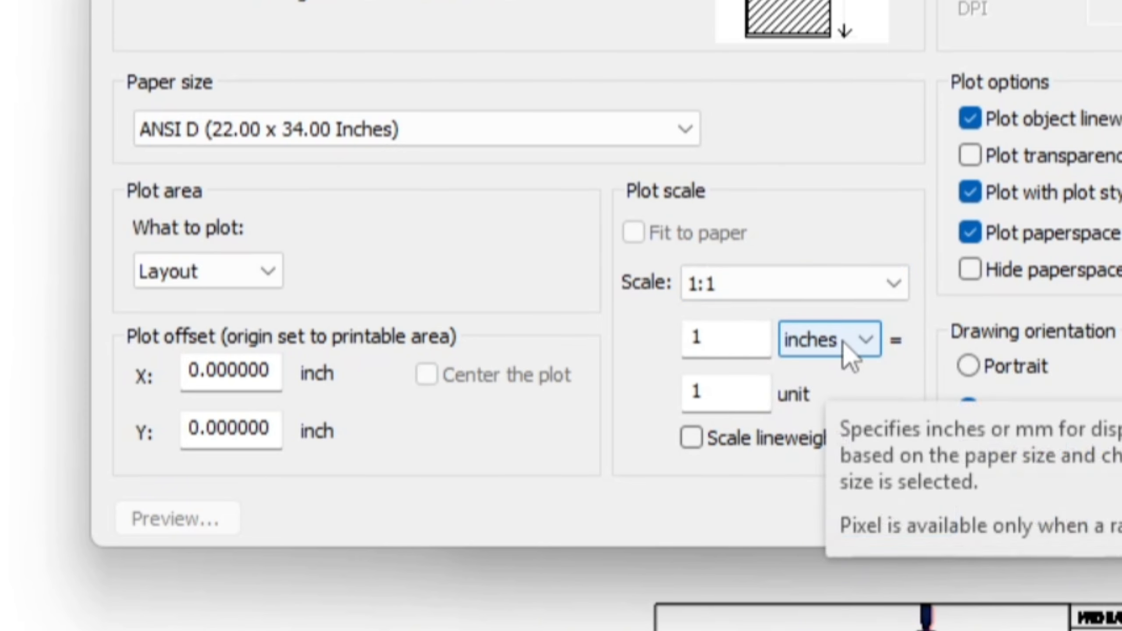
pyautogui.click(731, 337)
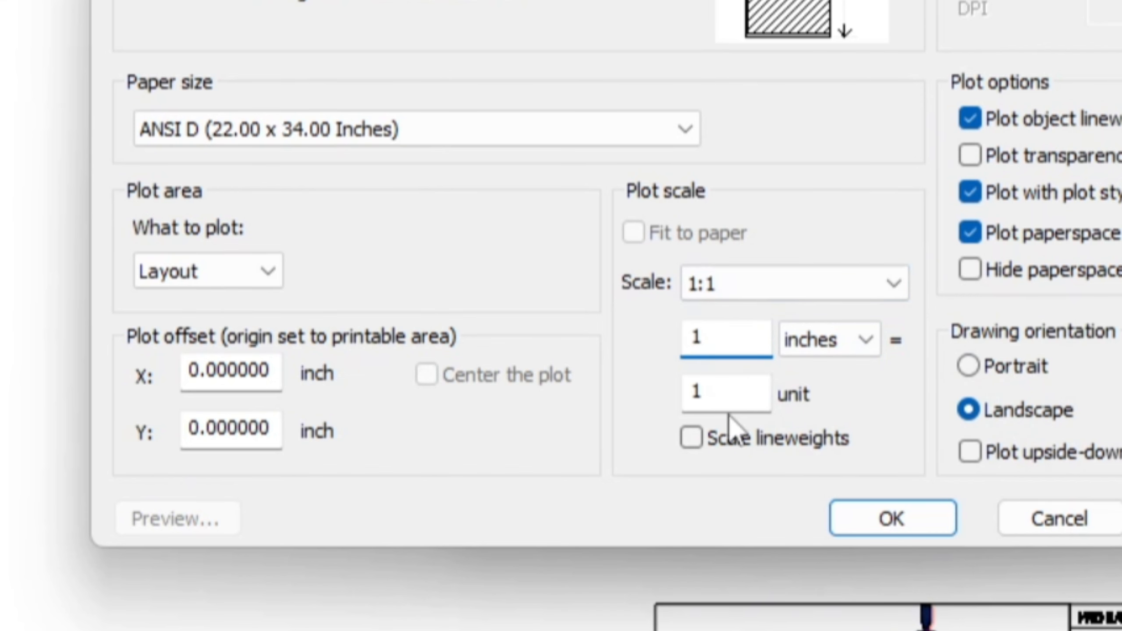
pyautogui.write('0.5')
pyautogui.doubleClick(727, 392)
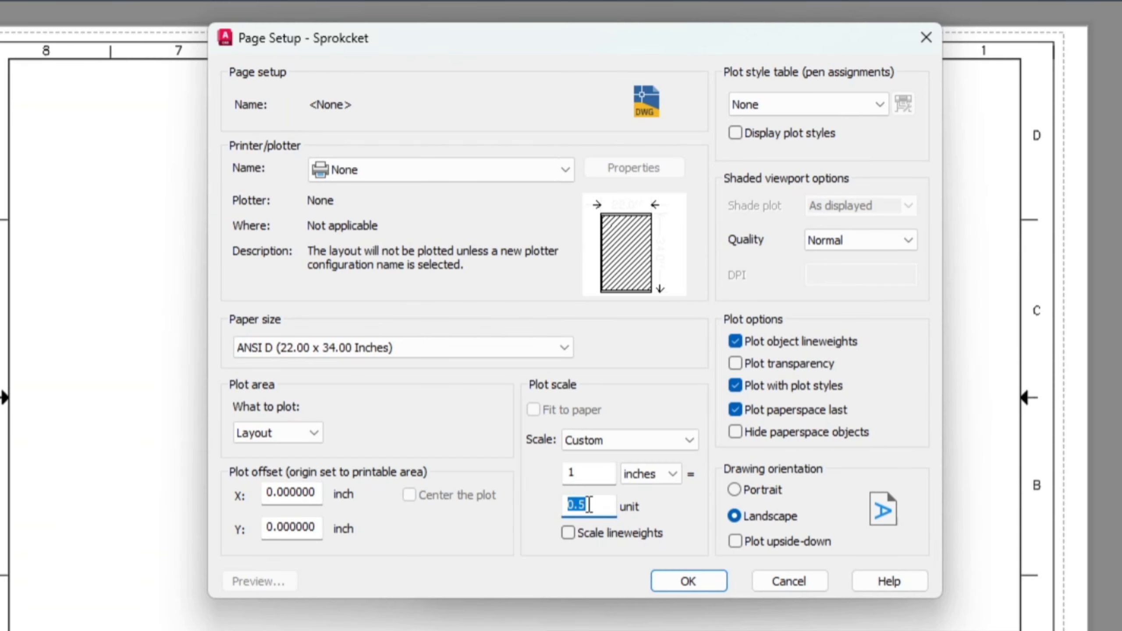
pyautogui.write('1')
pyautogui.click(690, 582)
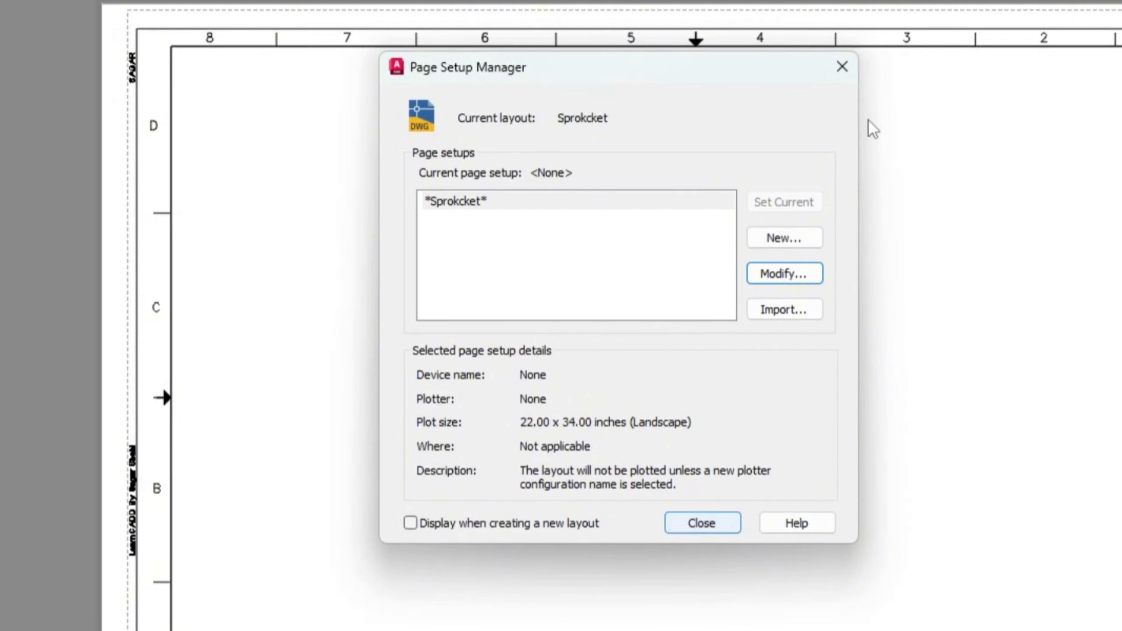
pyautogui.click(701, 524)
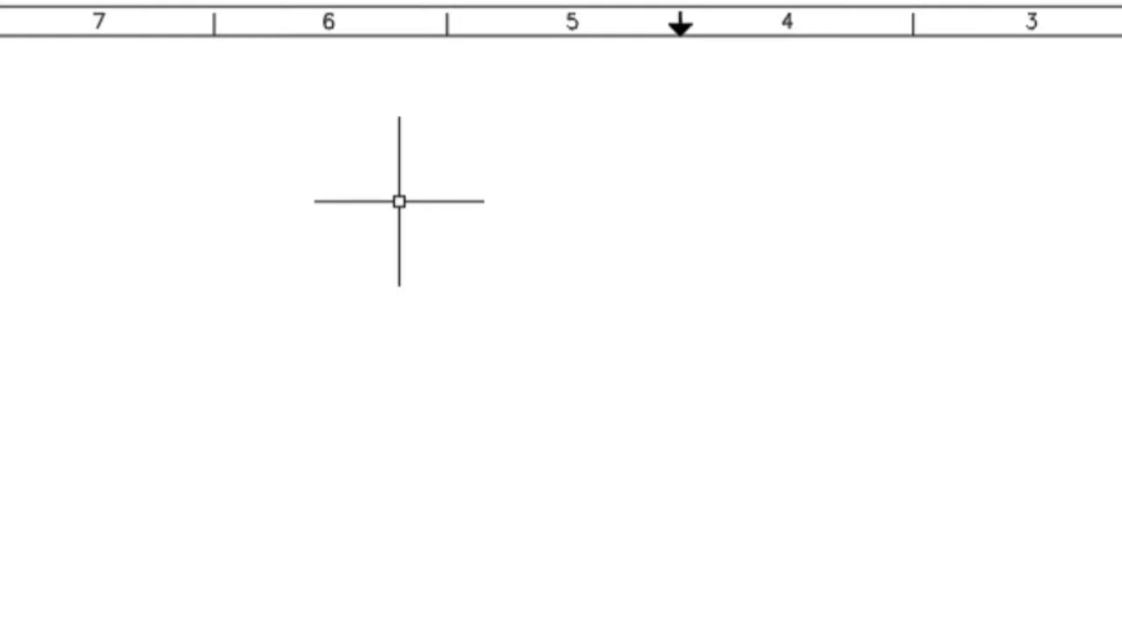
# Step: Create a rectangular viewport with MVIEW that fills the inner border of the sheet from corner to corner
pyautogui.write('mv')
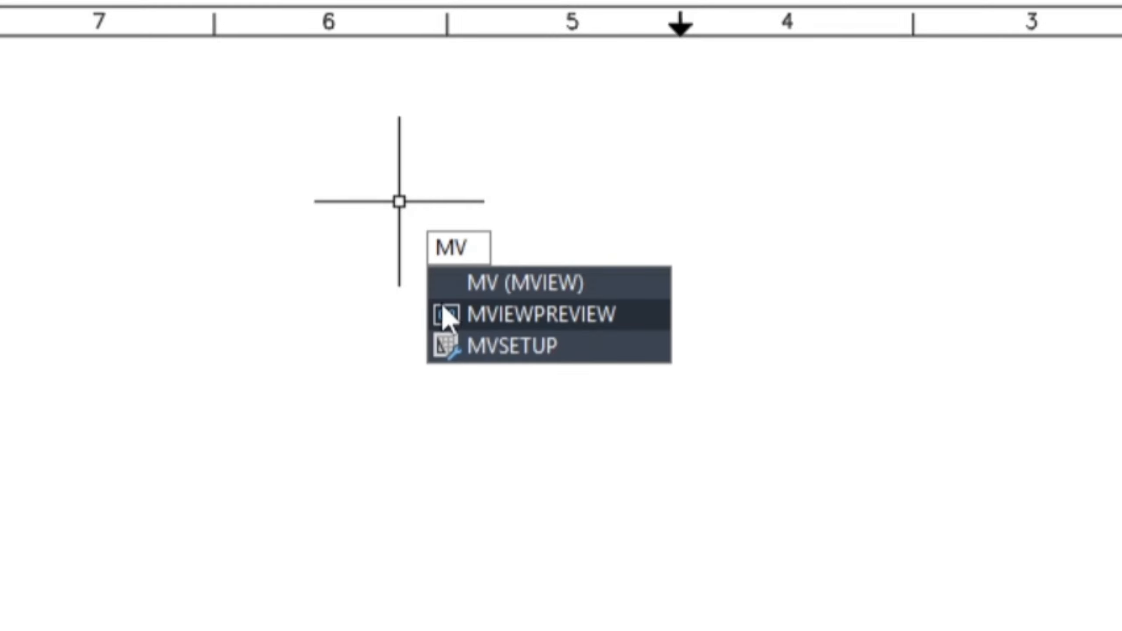
pyautogui.click(511, 288)
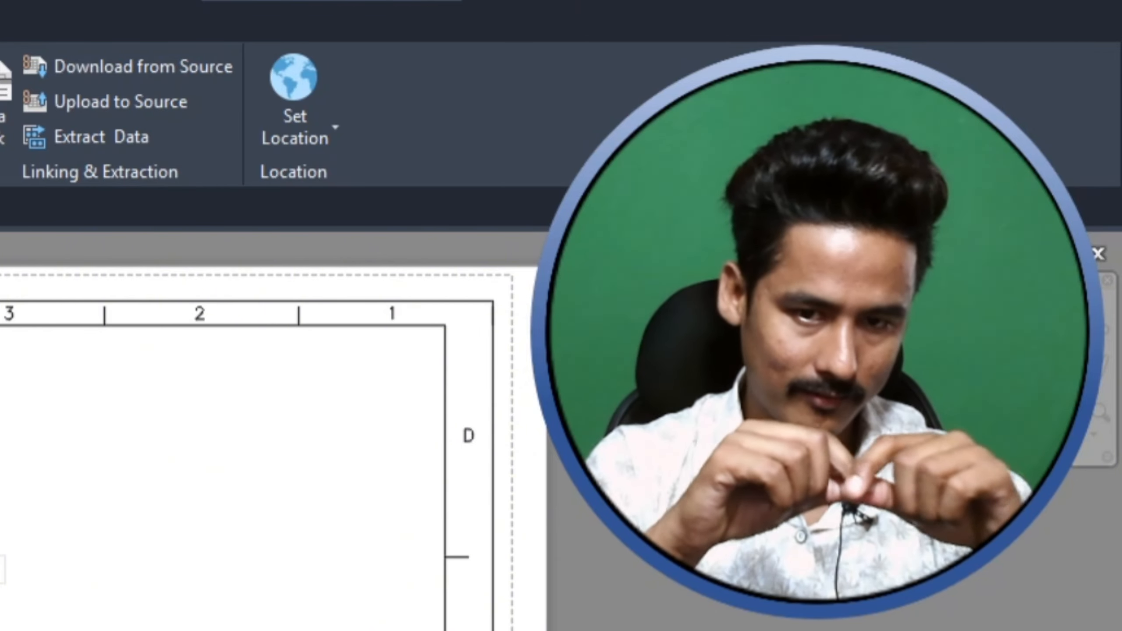
pyautogui.scroll(4, 573, 472)
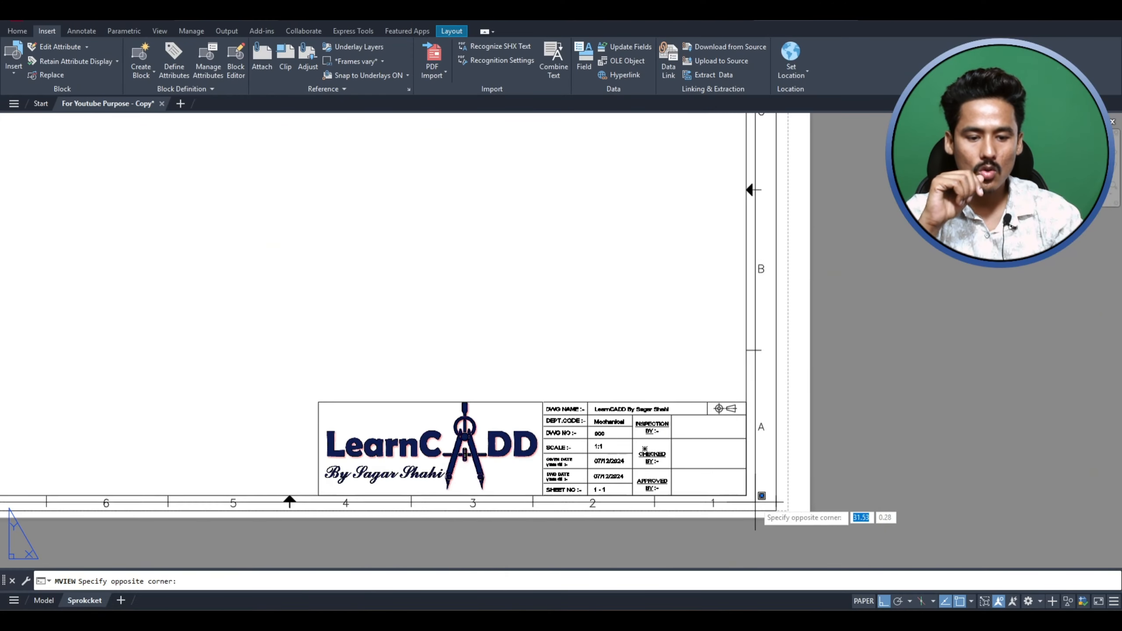
pyautogui.click(746, 495)
pyautogui.scroll(-3, 756, 508)
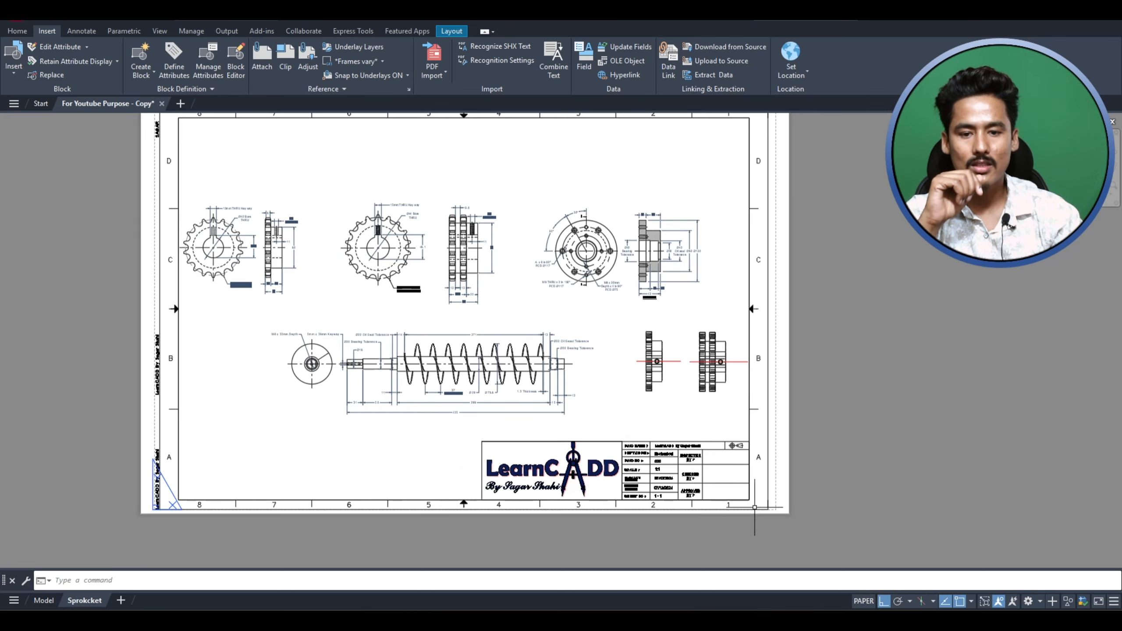
# Step: Shrink the viewport to the left half of the sheet, ending at the bottom border's midpoint
pyautogui.moveTo(570, 263); pyautogui.dragTo(584, 280, button='middle')
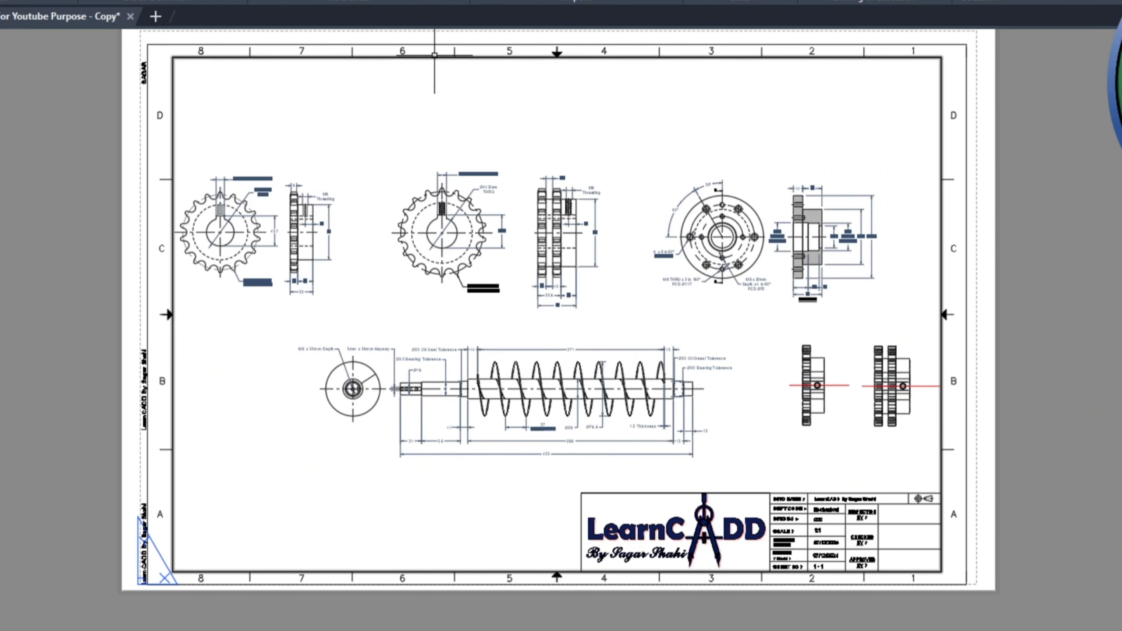
pyautogui.click(236, 57)
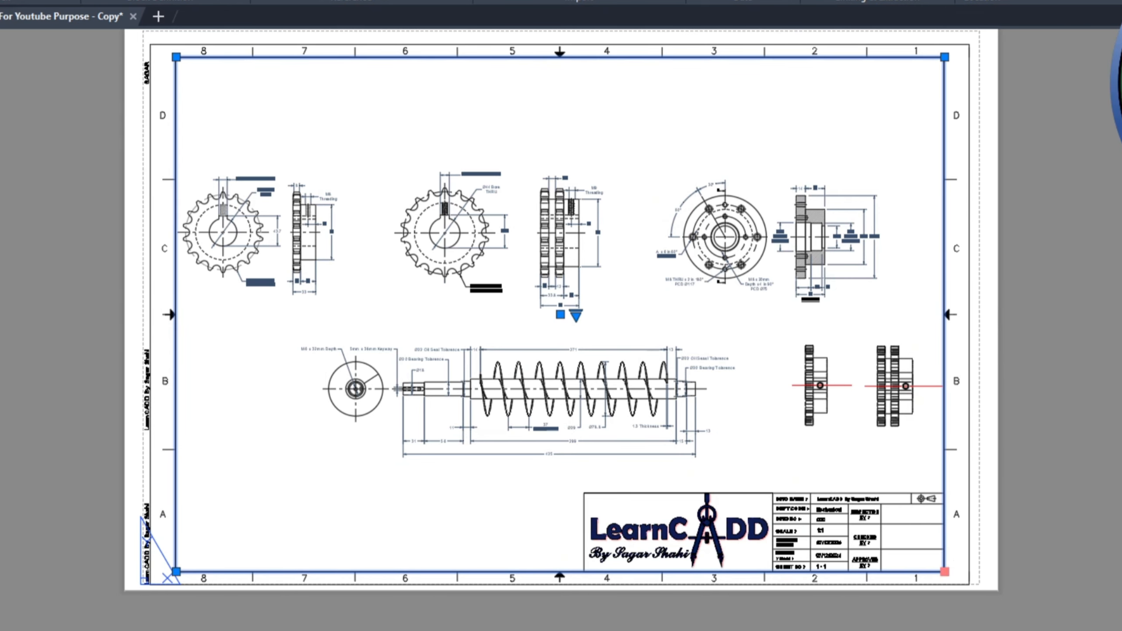
pyautogui.click(944, 571)
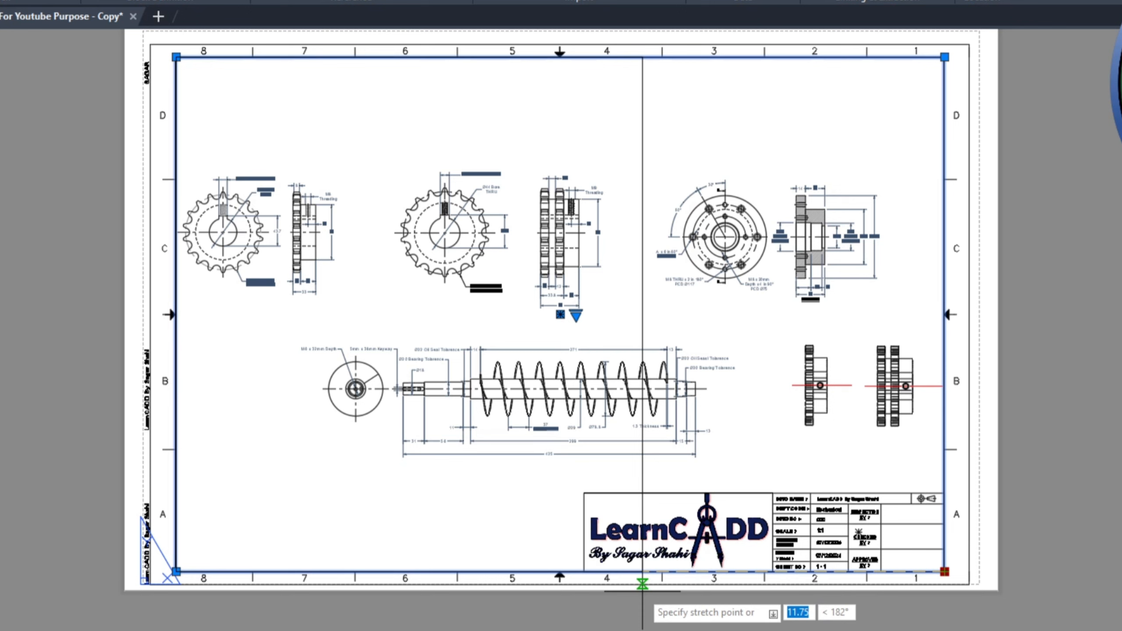
pyautogui.click(560, 572)
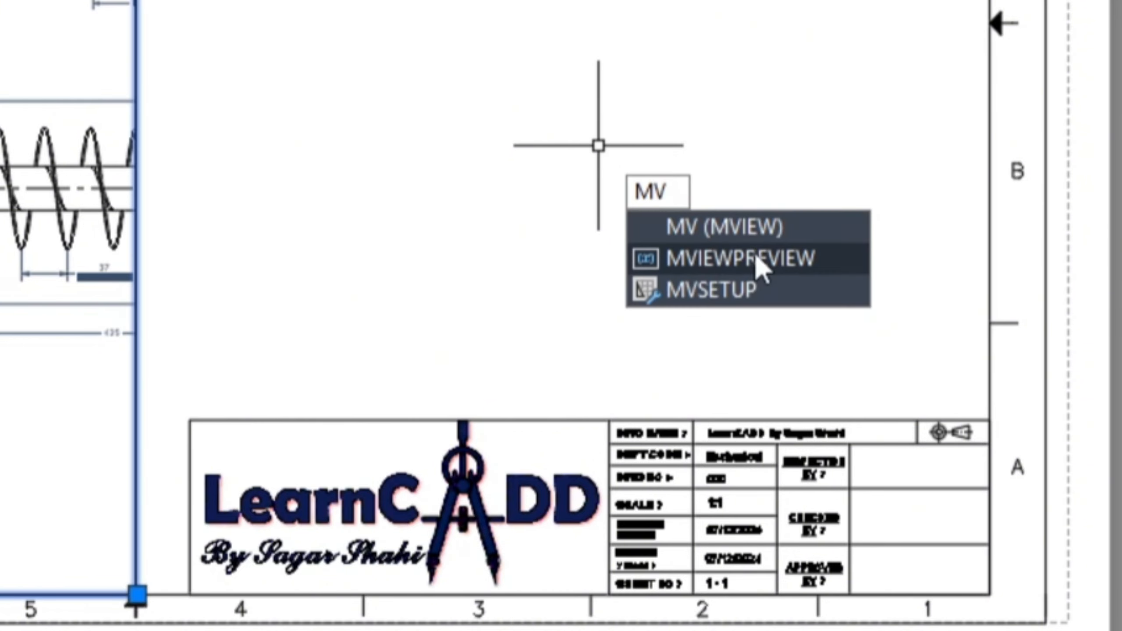
# Step: Create a second viewport with MVIEW in the upper right quarter of the sheet, from the top midpoint to the right border's midpoint
pyautogui.click(690, 227)
pyautogui.press('Return')
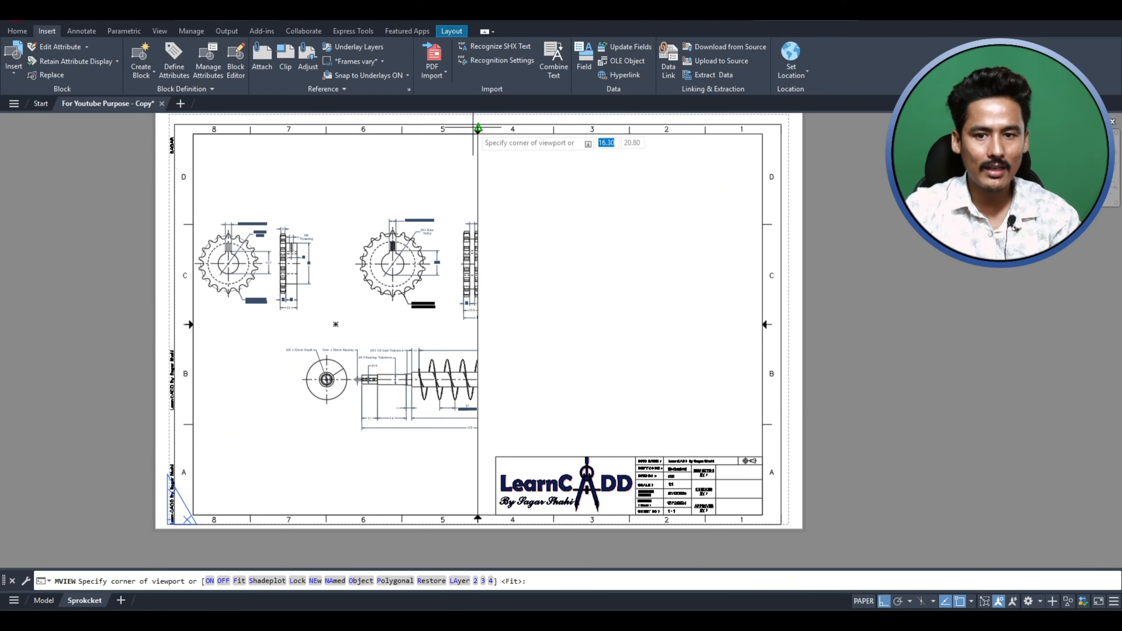
pyautogui.click(478, 132)
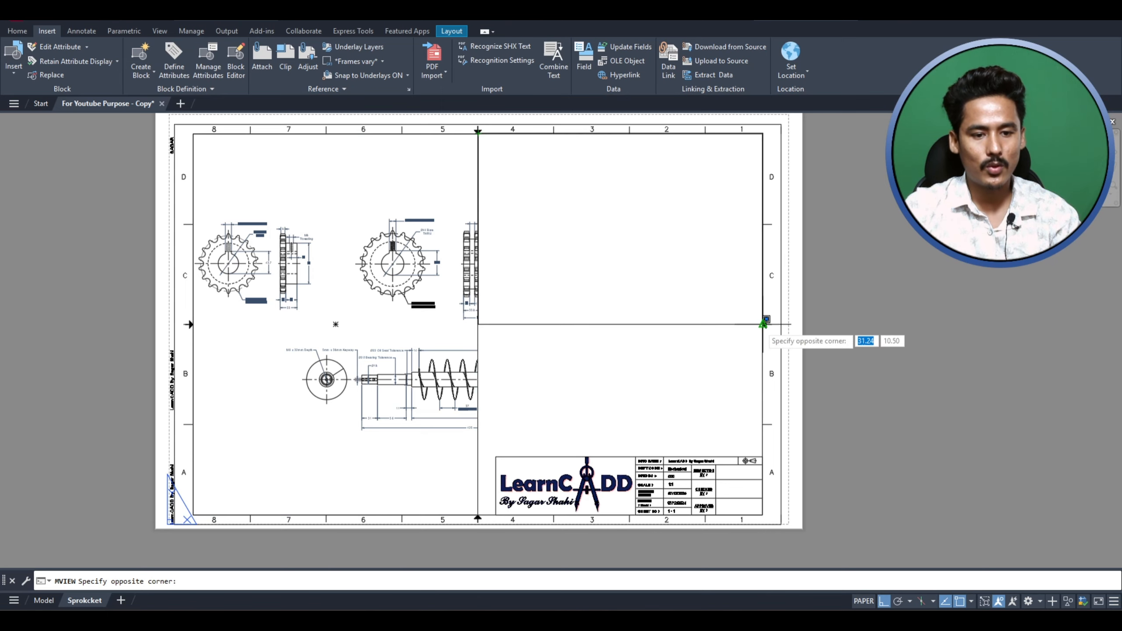
pyautogui.click(766, 325)
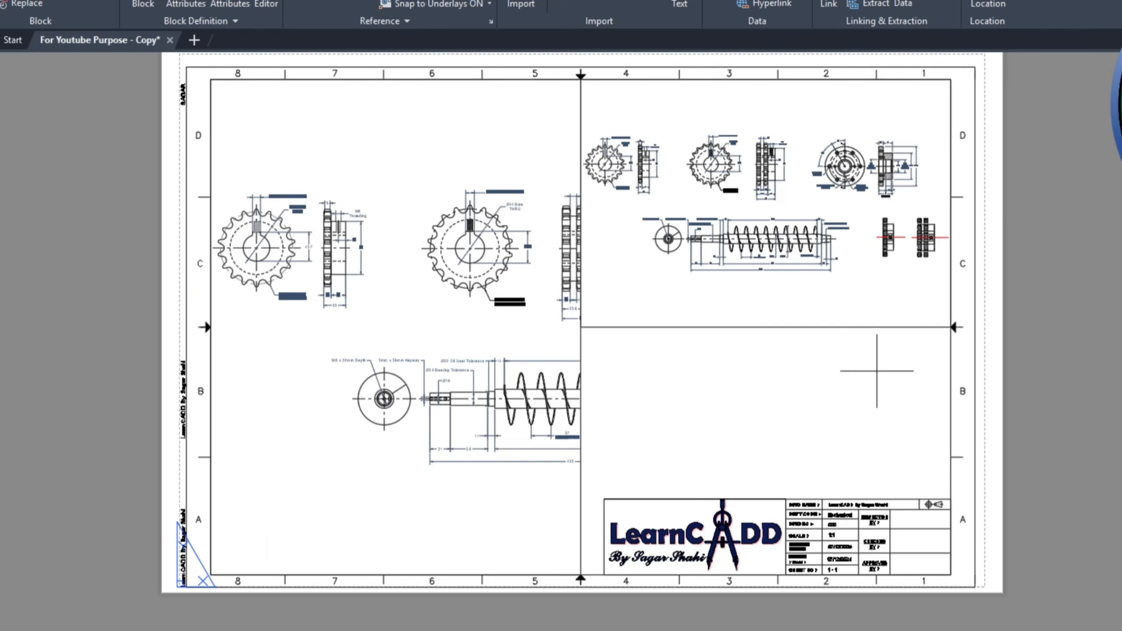
# Step: Delete the upper right viewport and stretch the remaining one to the inner border's top right corner
pyautogui.click(812, 327)
pyautogui.press('Delete')
pyautogui.click(672, 382)
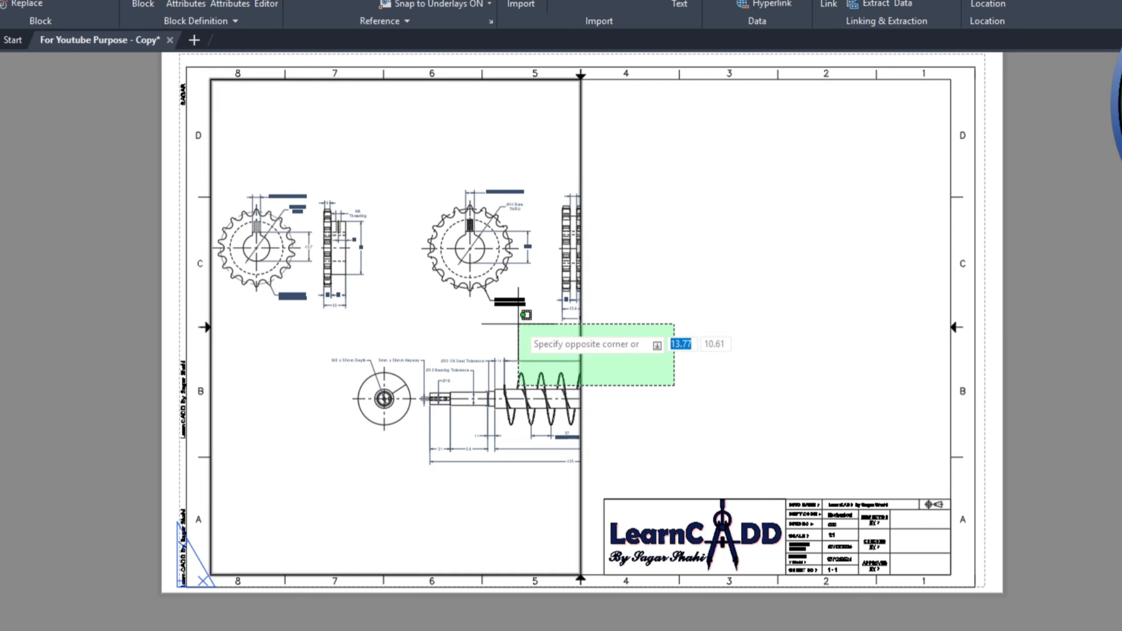
pyautogui.click(524, 332)
pyautogui.click(581, 78)
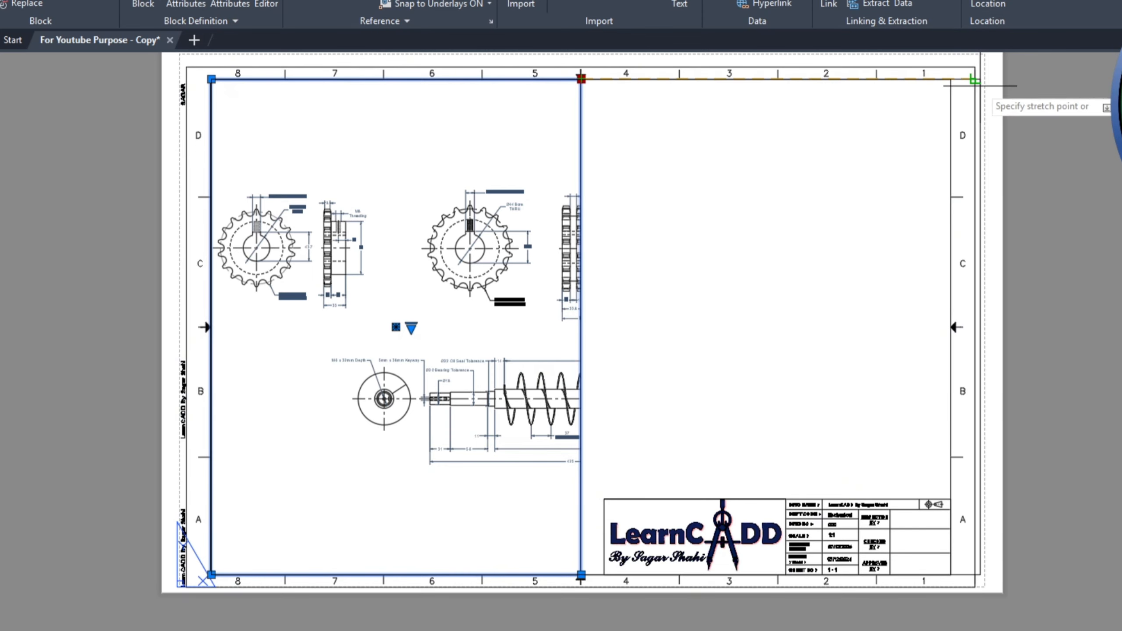
pyautogui.click(951, 79)
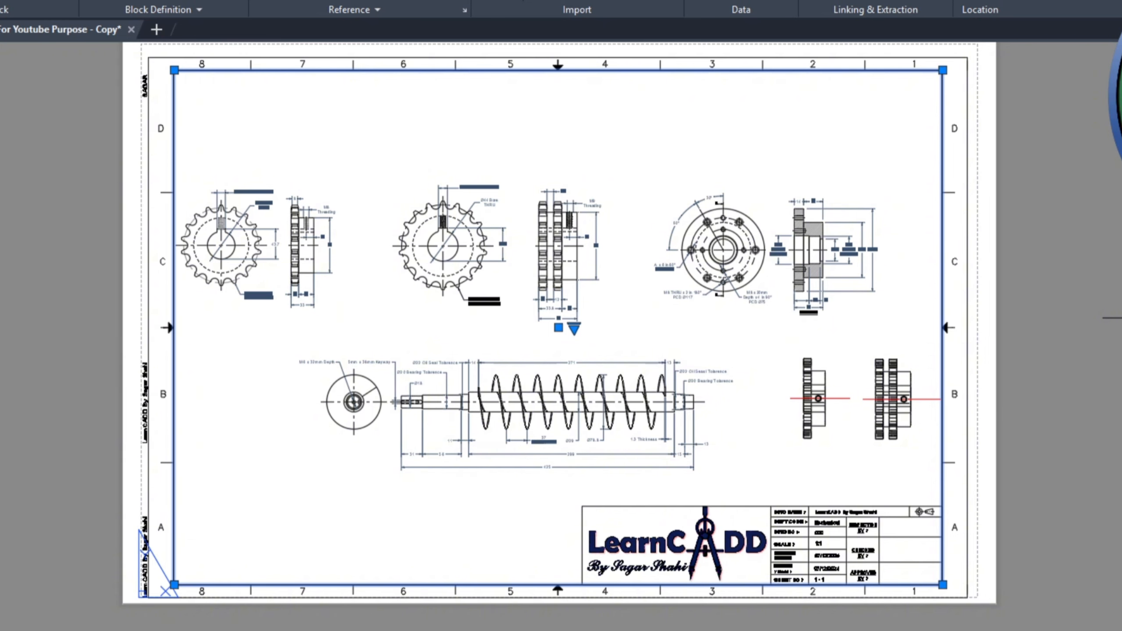
# Step: Activate model space inside the viewport, zoom the drawing within it, and open the list of viewport scales
pyautogui.doubleClick(486, 319)
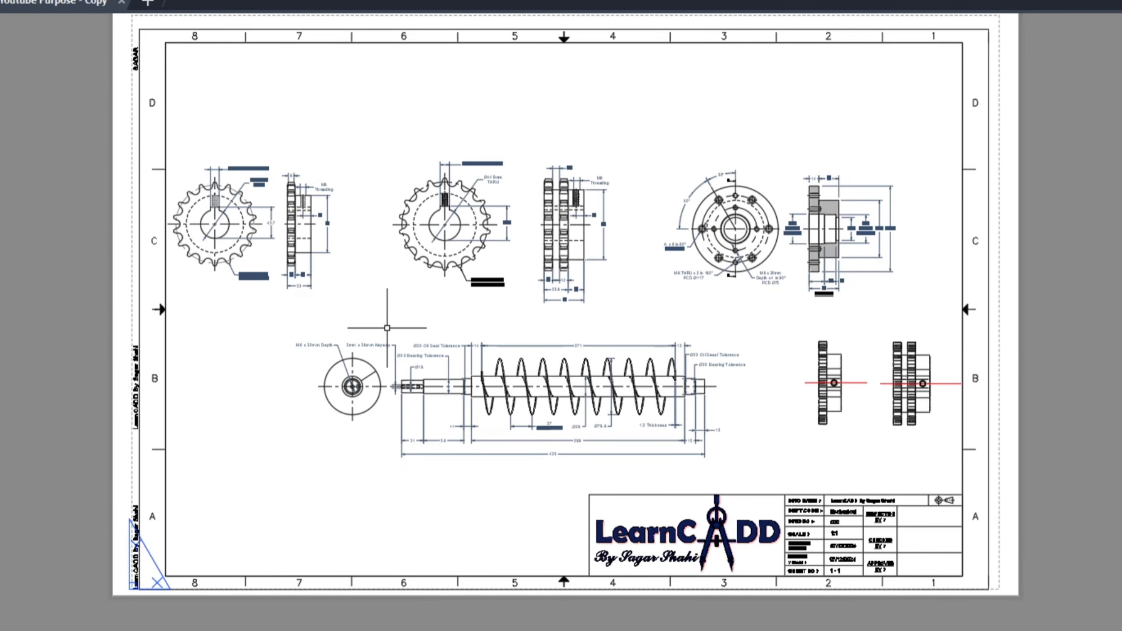
pyautogui.doubleClick(380, 273)
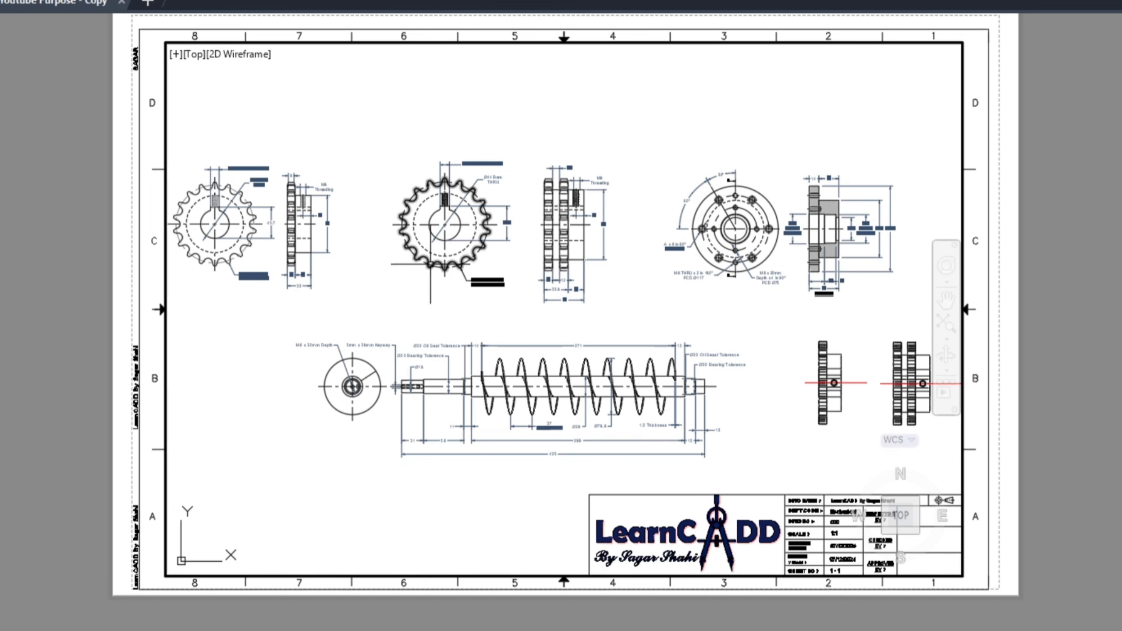
pyautogui.scroll(3, 452, 294)
pyautogui.scroll(-5, 464, 250)
pyautogui.scroll(2, 463, 207)
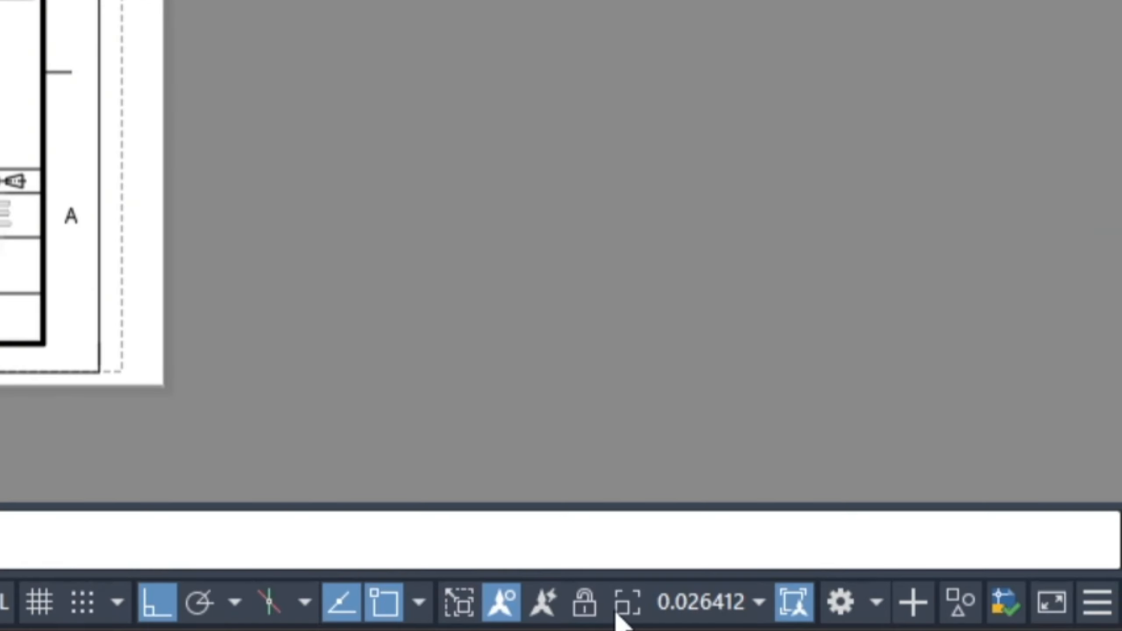
pyautogui.click(722, 617)
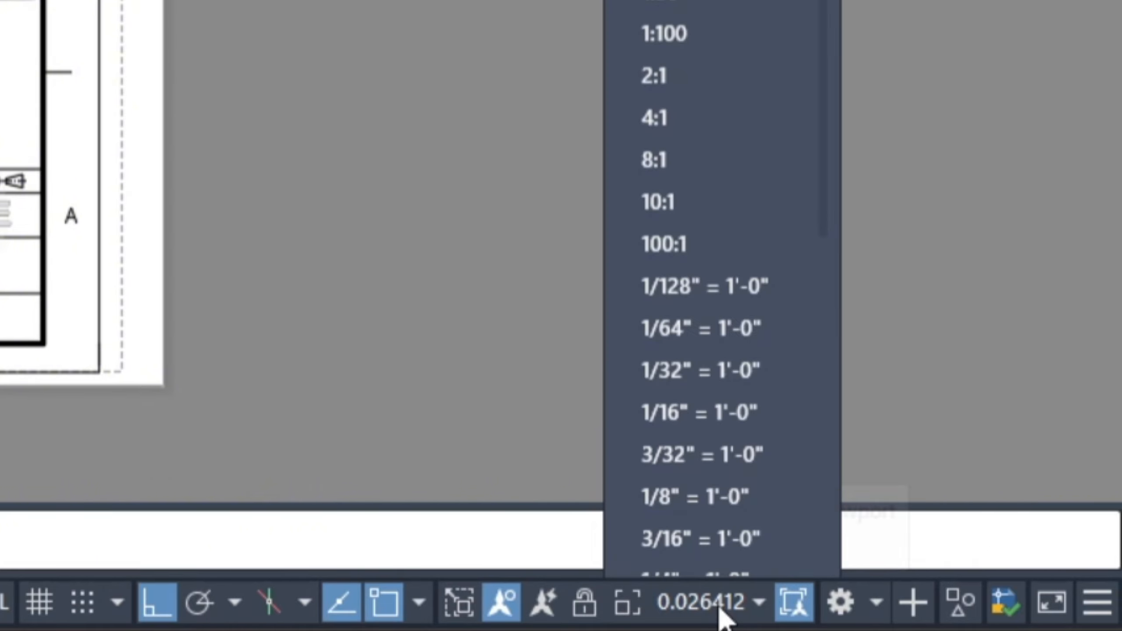
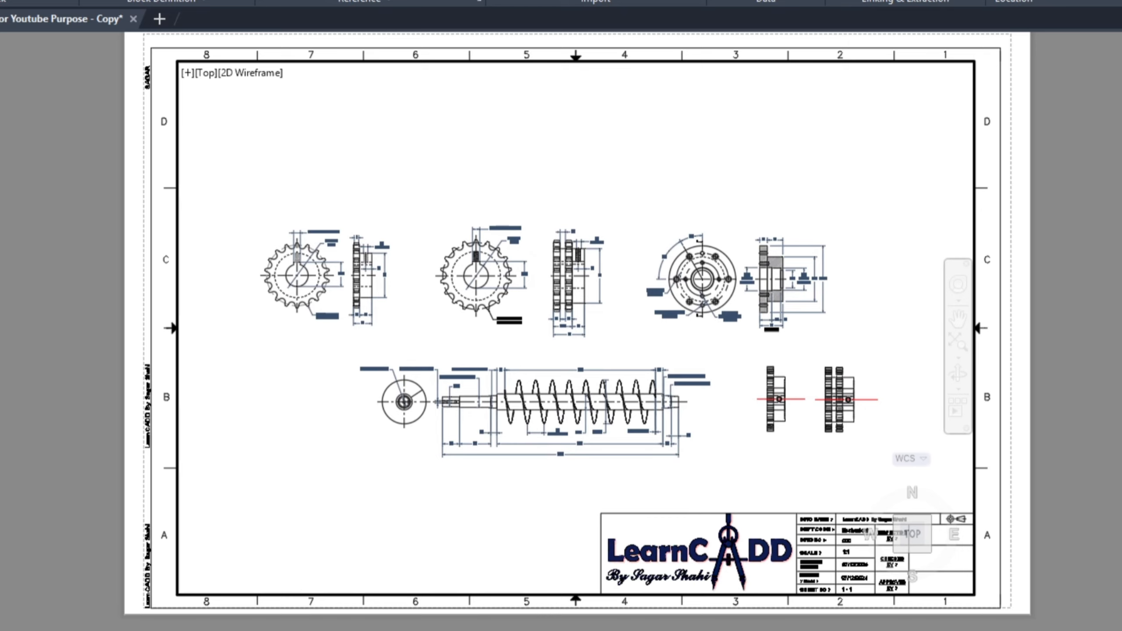
# Step: Enlarge and reposition the drawings inside the full-sheet viewport
pyautogui.scroll(2, 545, 351)
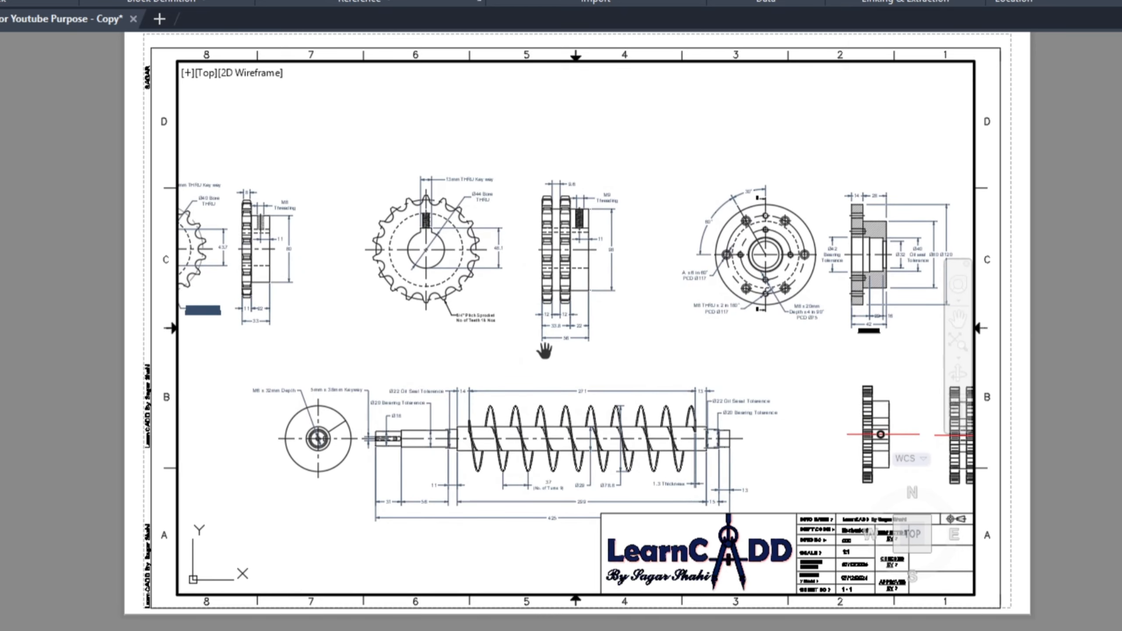
pyautogui.moveTo(545, 352)
pyautogui.mouseDown(button='middle')
pyautogui.moveTo(626, 296)
pyautogui.moveTo(597, 286)
pyautogui.mouseUp(button='middle')
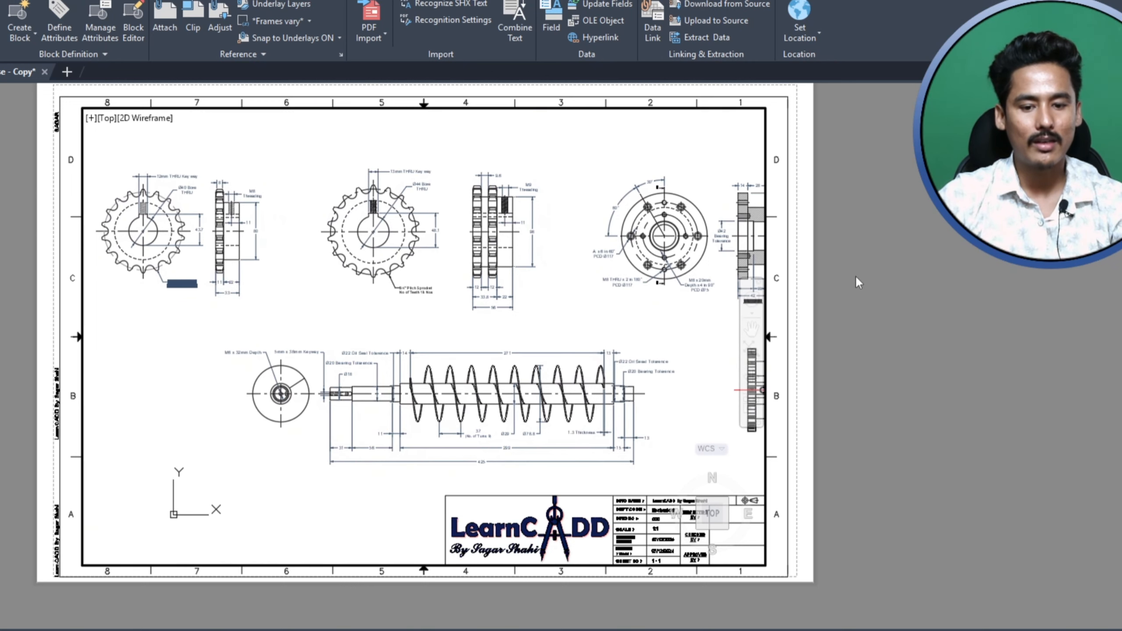
pyautogui.doubleClick(834, 351)
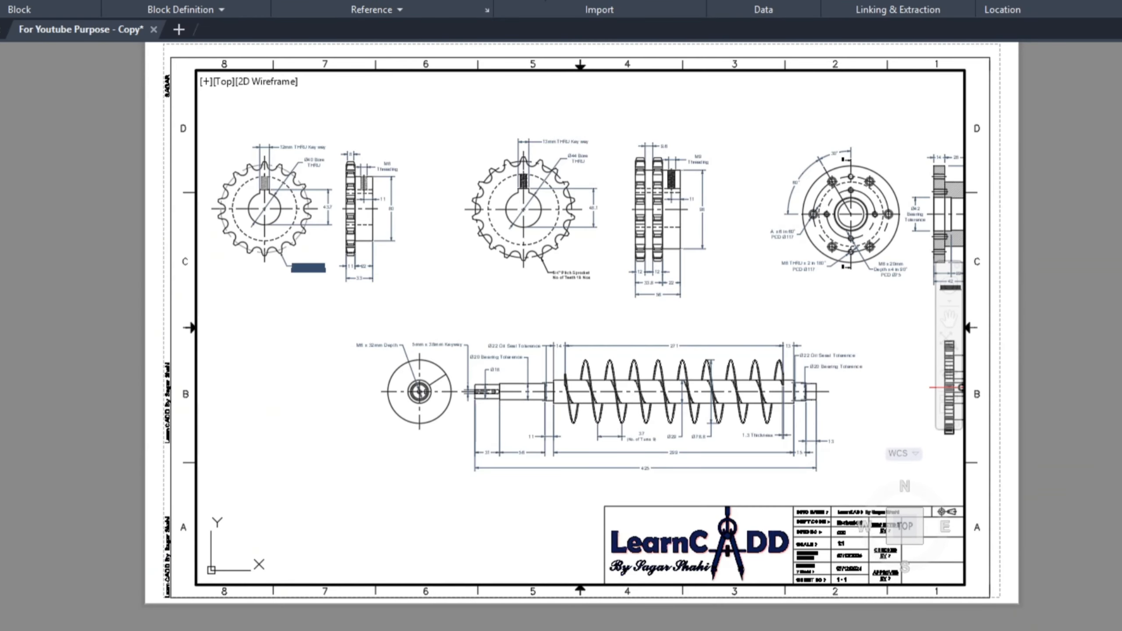
# Step: Return to paper space and delete the full-sheet viewport
pyautogui.doubleClick(1118, 243)
pyautogui.click(1120, 245)
pyautogui.press('Escape')
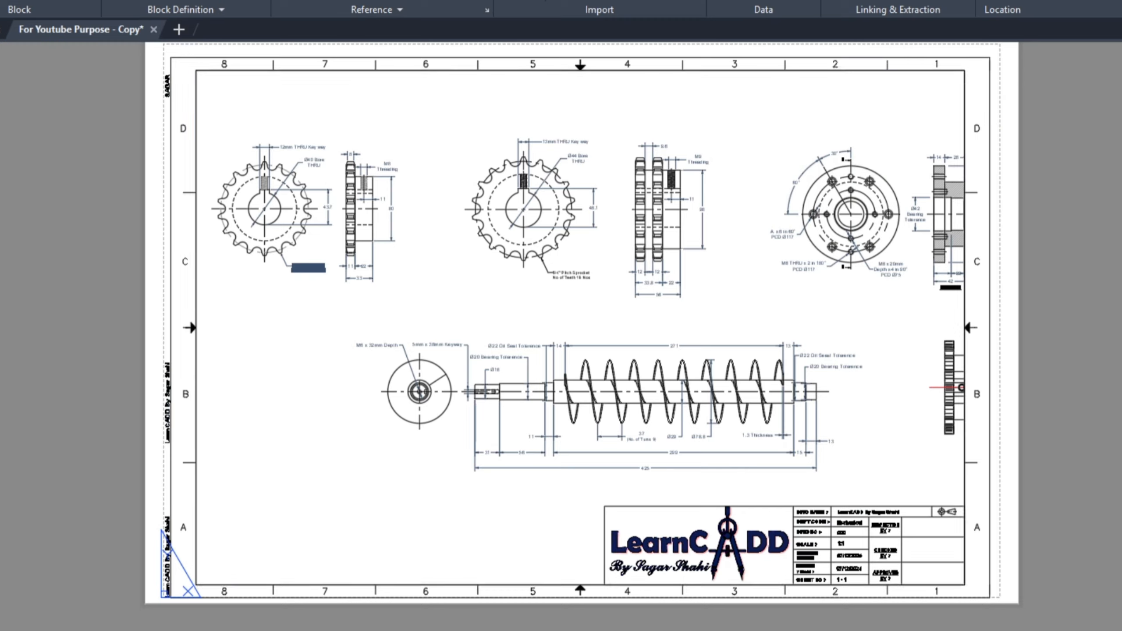
pyautogui.click(874, 71)
pyautogui.press('Delete')
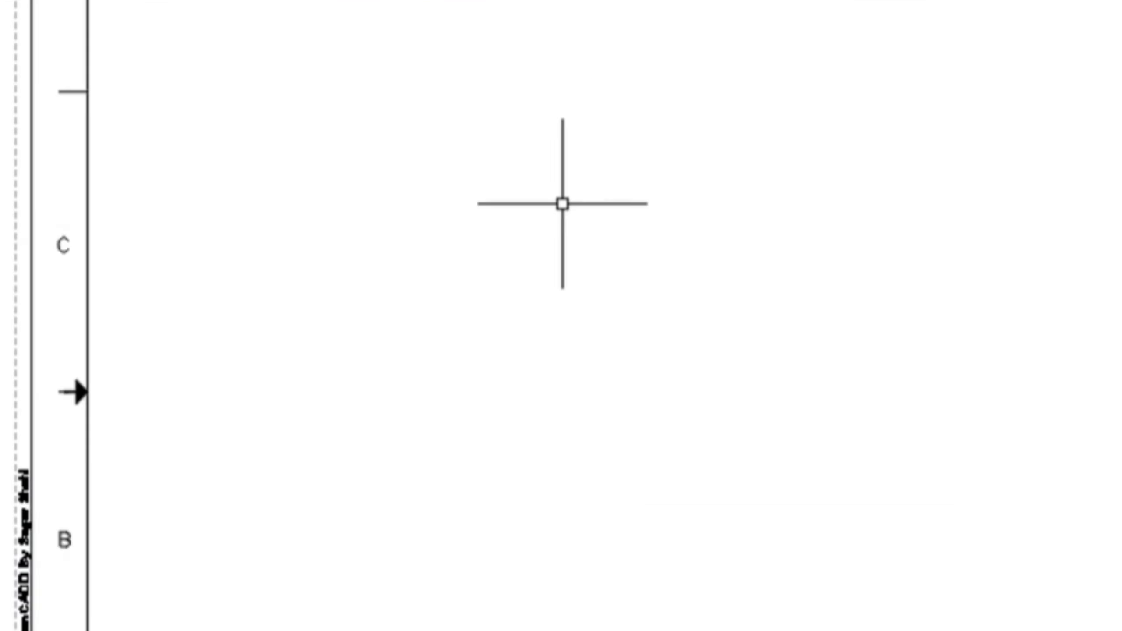
# Step: Create two viewports with MVIEW filling the upper left and upper right quarters of the inner border, meeting at its vertical centreline
pyautogui.write('mv')
pyautogui.click(698, 281)
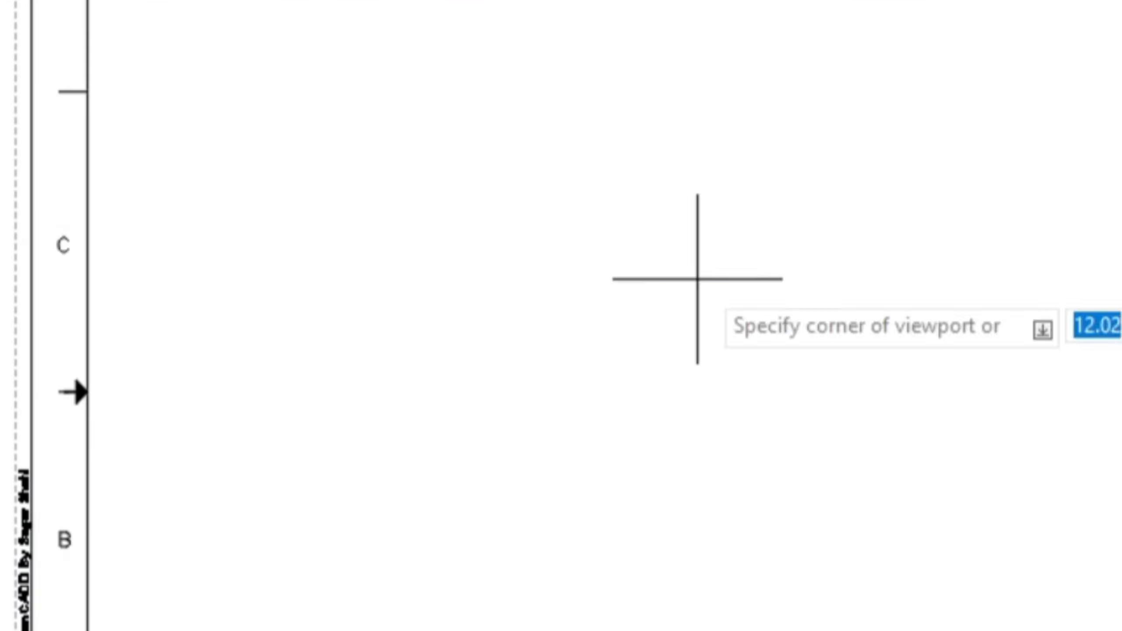
pyautogui.click(192, 74)
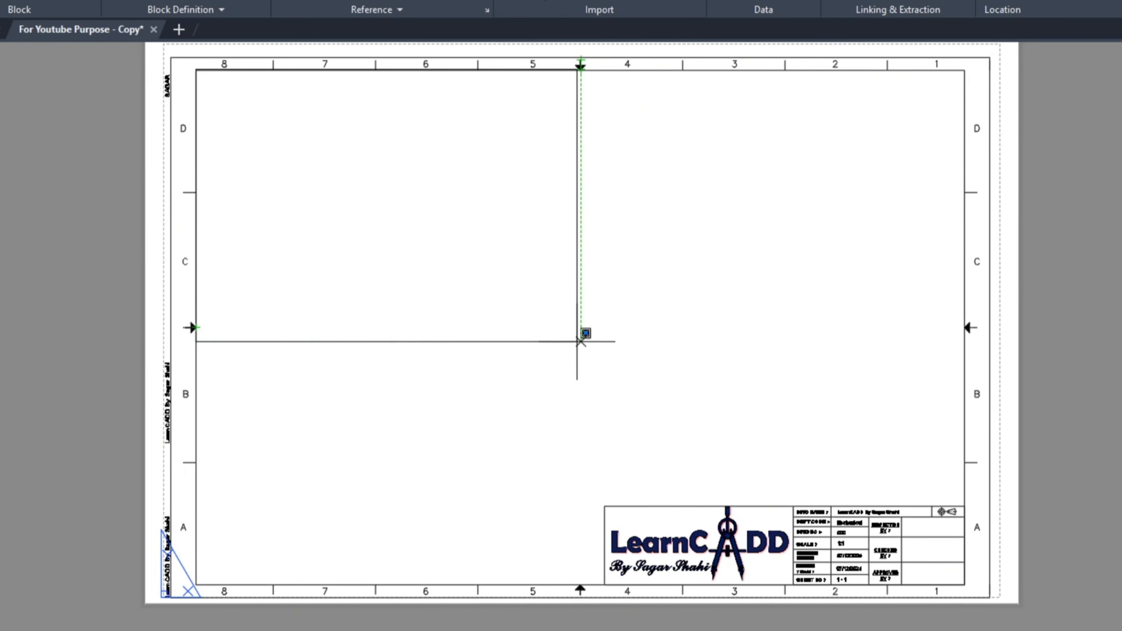
pyautogui.click(580, 327)
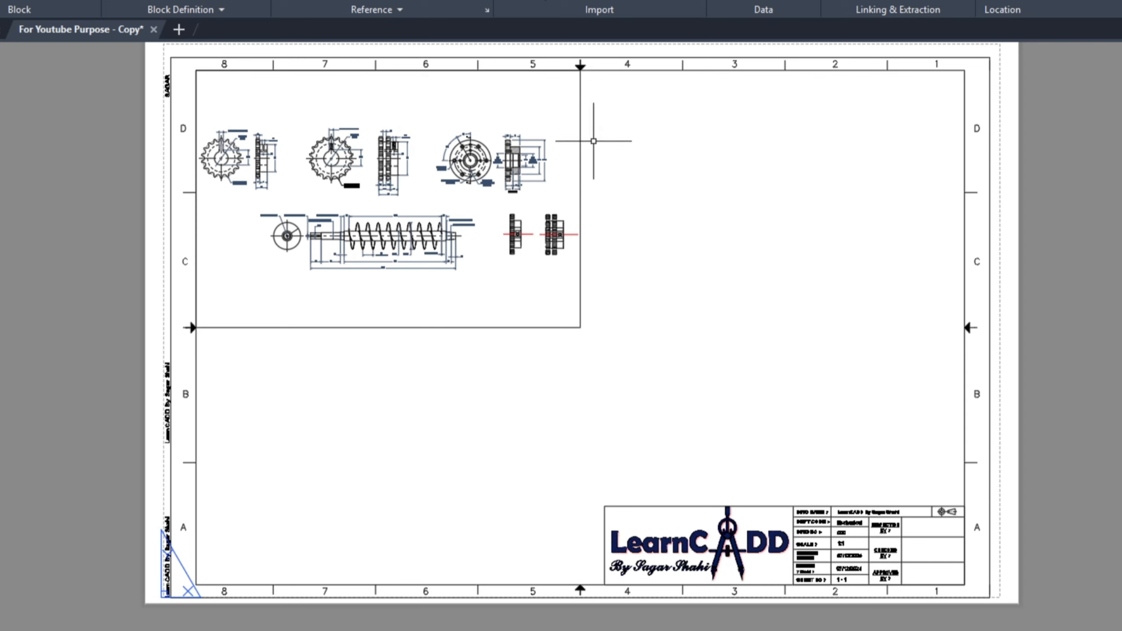
pyautogui.press('Return')
pyautogui.click(580, 69)
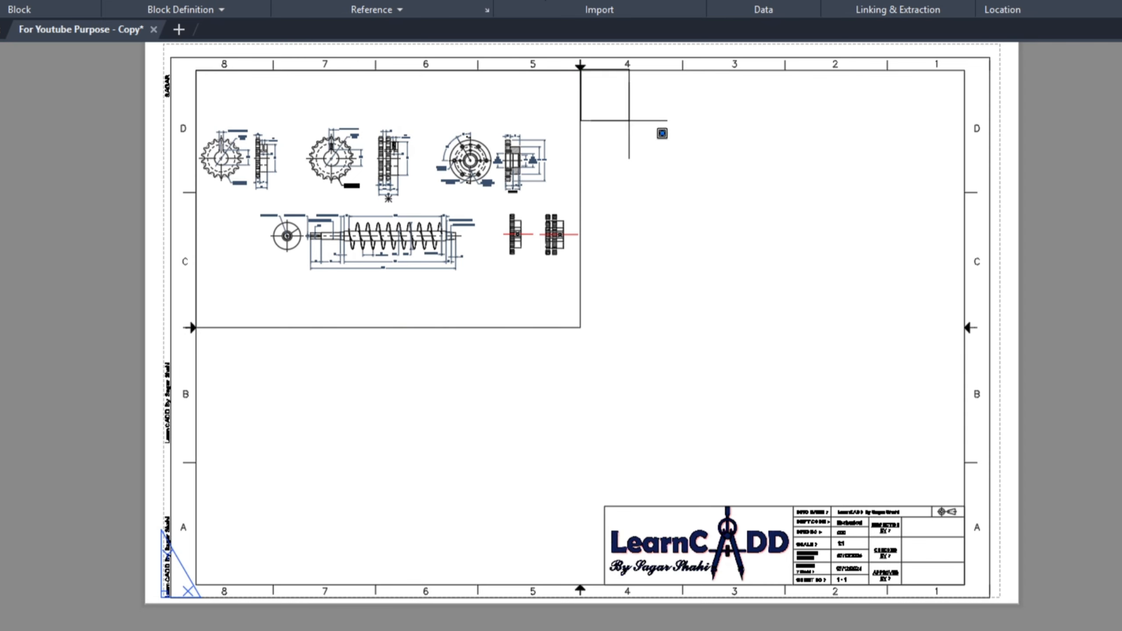
pyautogui.click(967, 326)
# Step: Create two more viewports from the sheet centre to the inner border's bottom left and bottom right corners
pyautogui.press('Return')
pyautogui.click(581, 328)
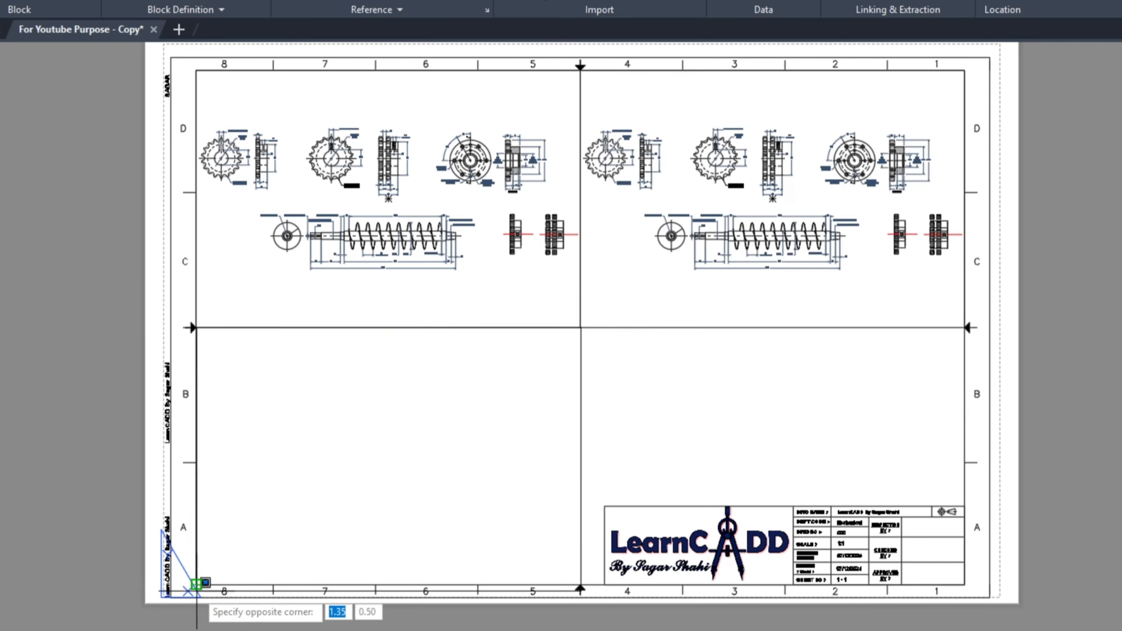
pyautogui.click(196, 584)
pyautogui.press('Return')
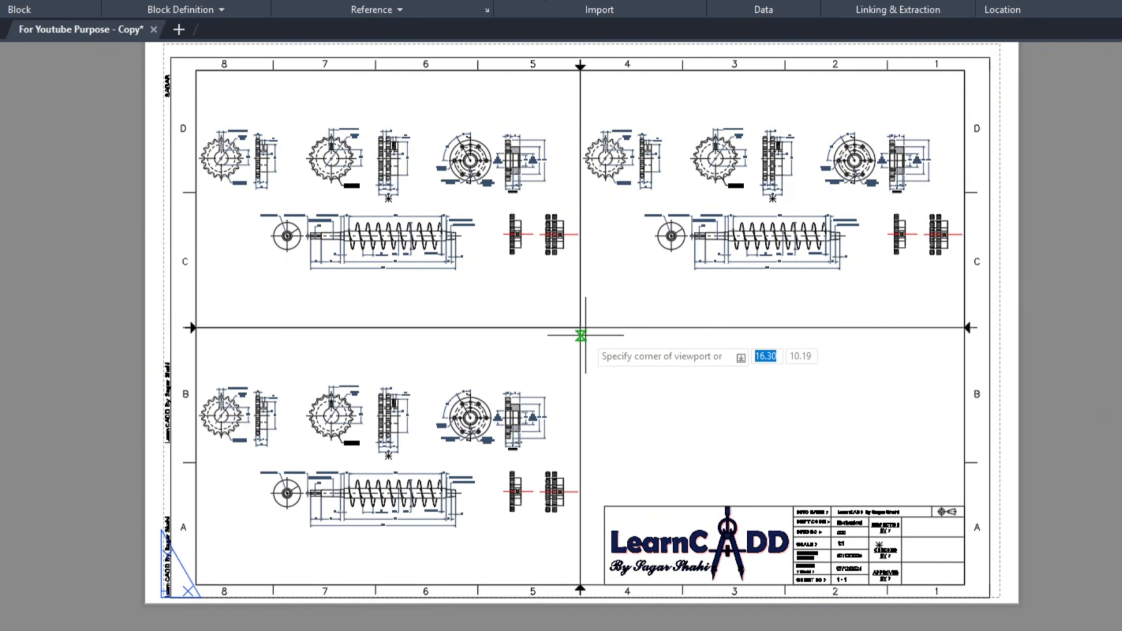
pyautogui.click(581, 327)
pyautogui.click(965, 584)
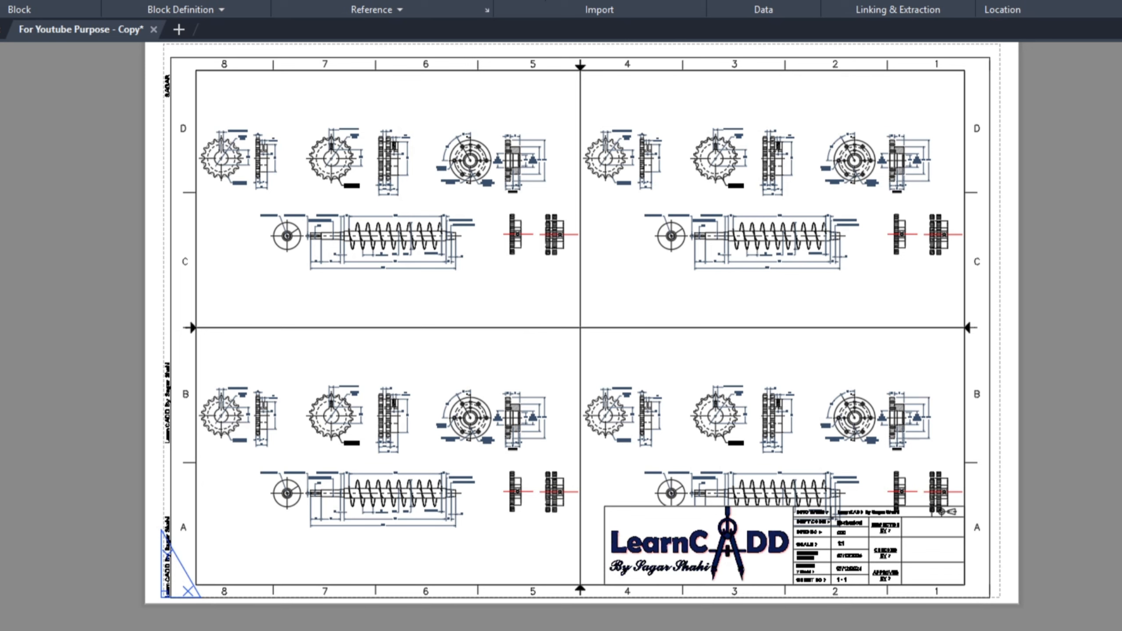
# Step: Select all four viewports and display their properties
pyautogui.click(584, 333)
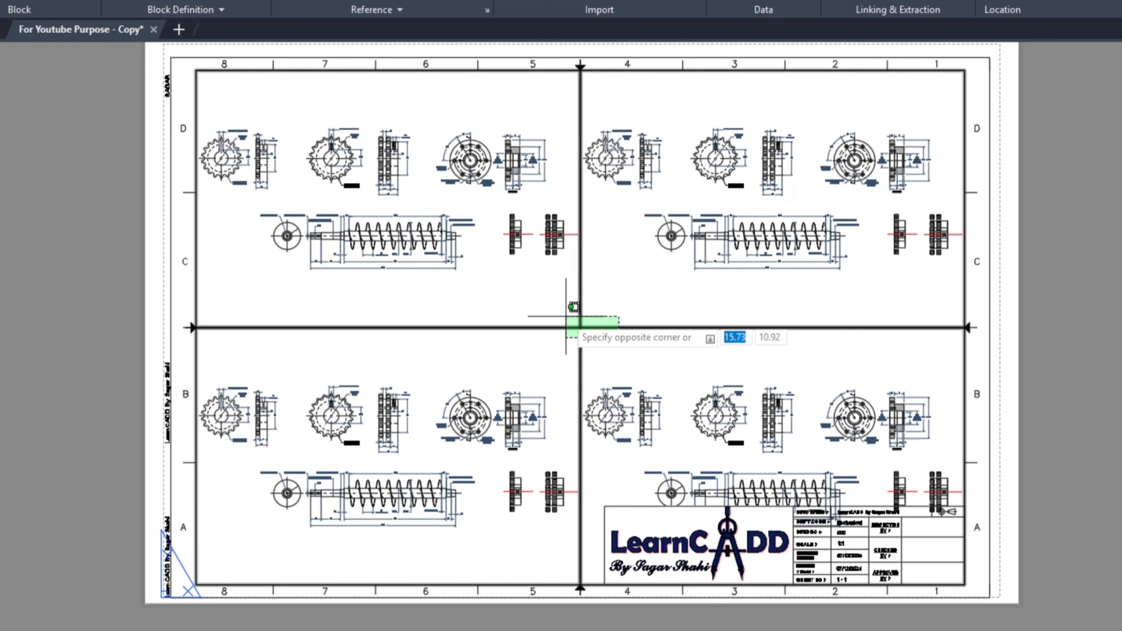
pyautogui.click(561, 175)
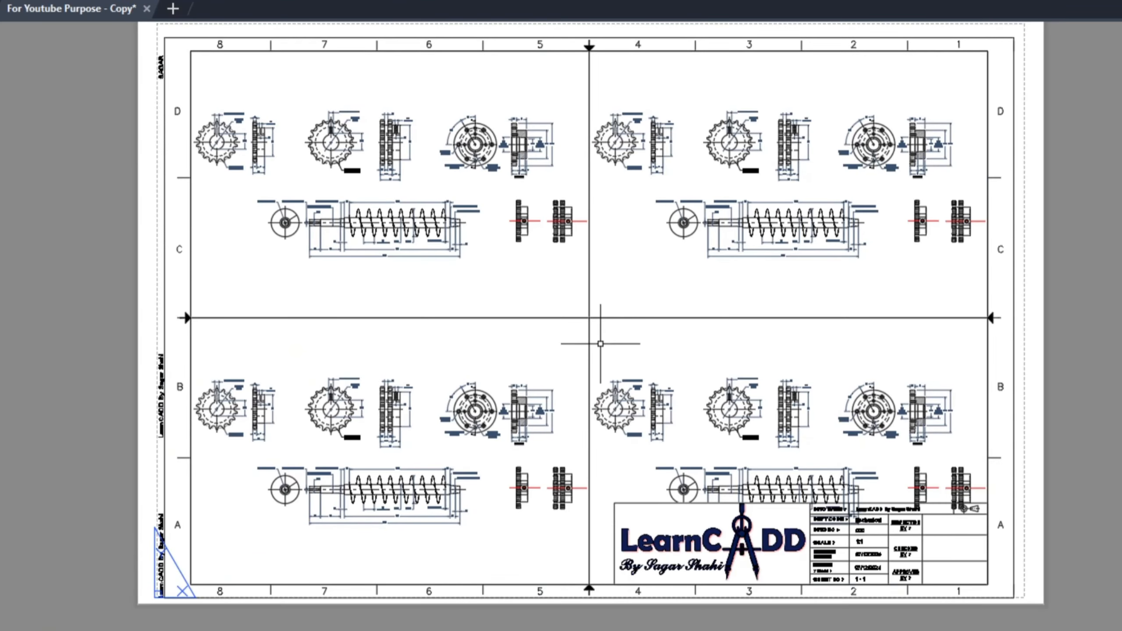
pyautogui.click(576, 318)
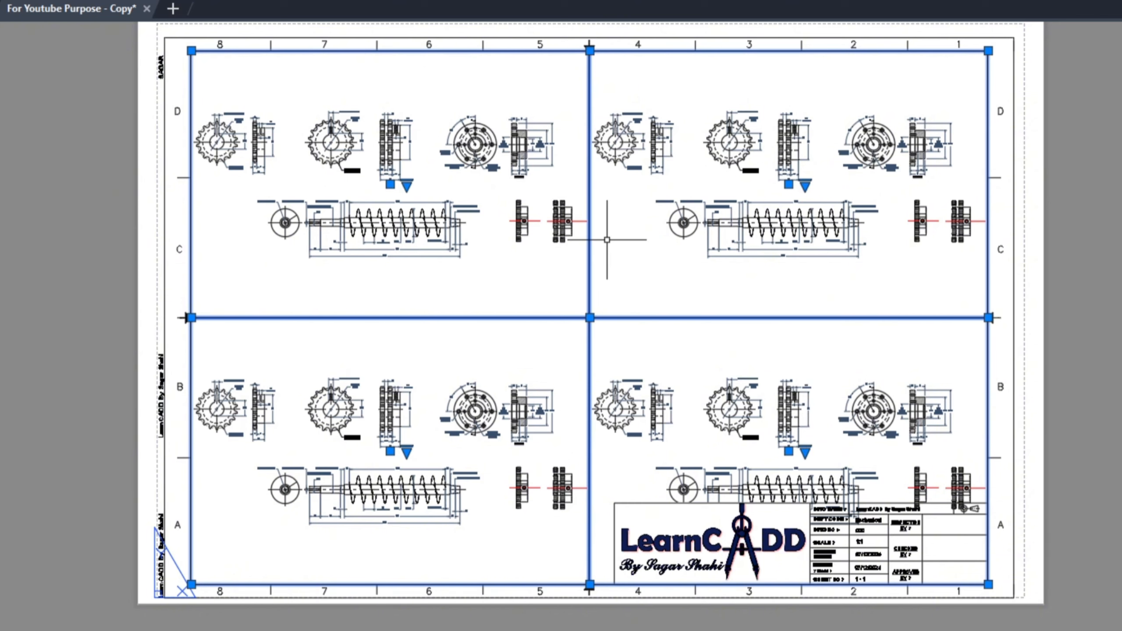
pyautogui.press('Return')
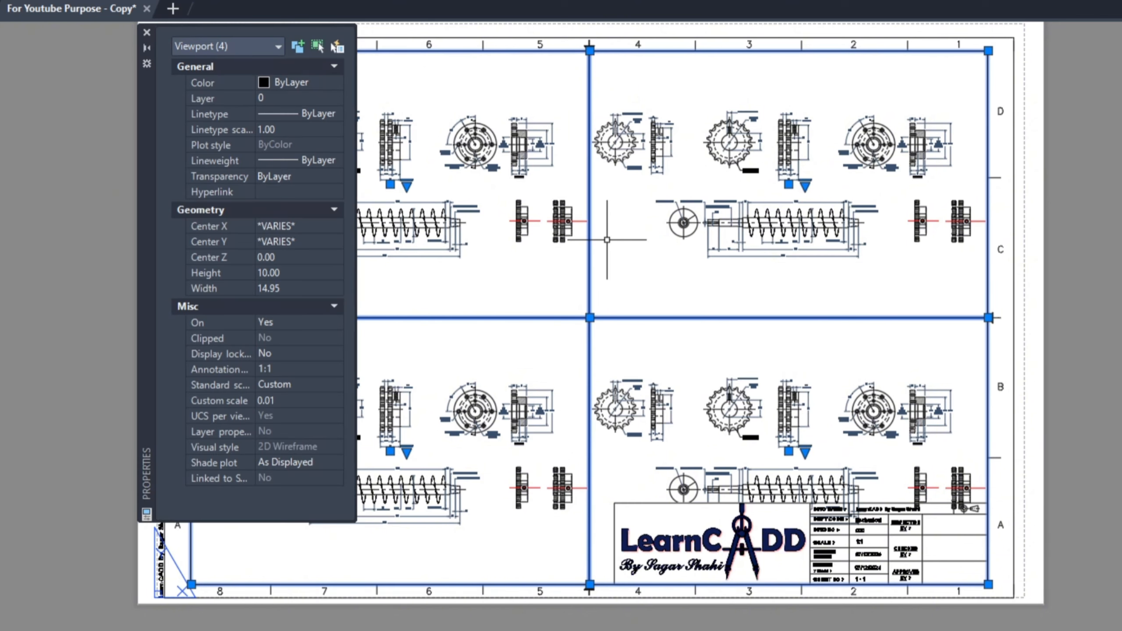
# Step: Set the selected viewports' color to Magenta, and replace it with a light grey from the full color selection
pyautogui.click(309, 82)
pyautogui.click(310, 83)
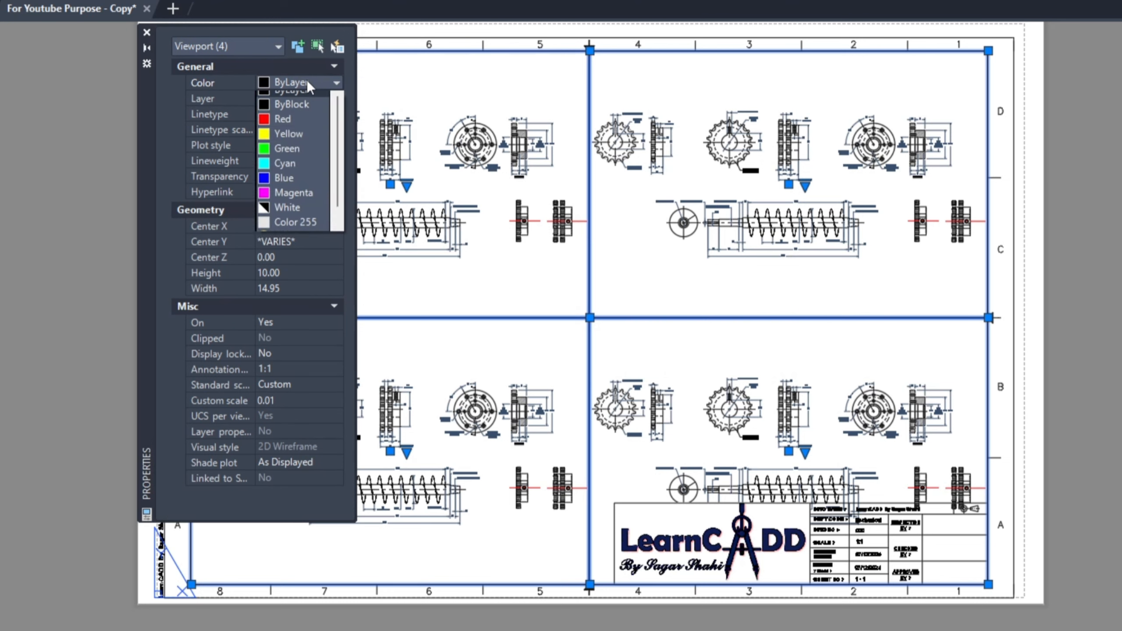
pyautogui.click(283, 201)
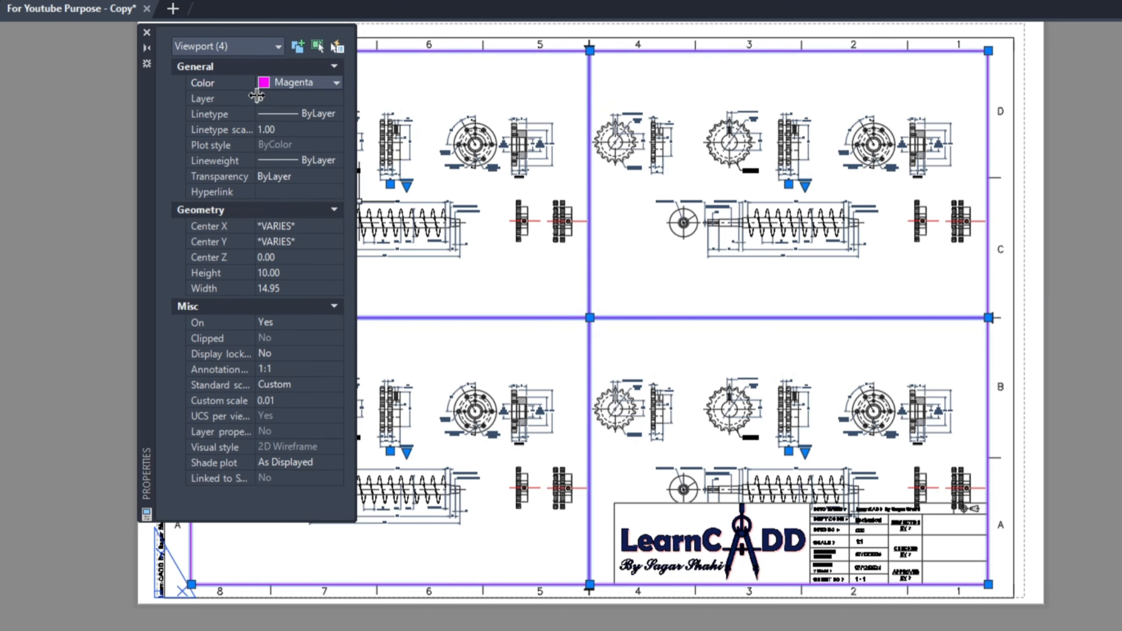
pyautogui.click(278, 84)
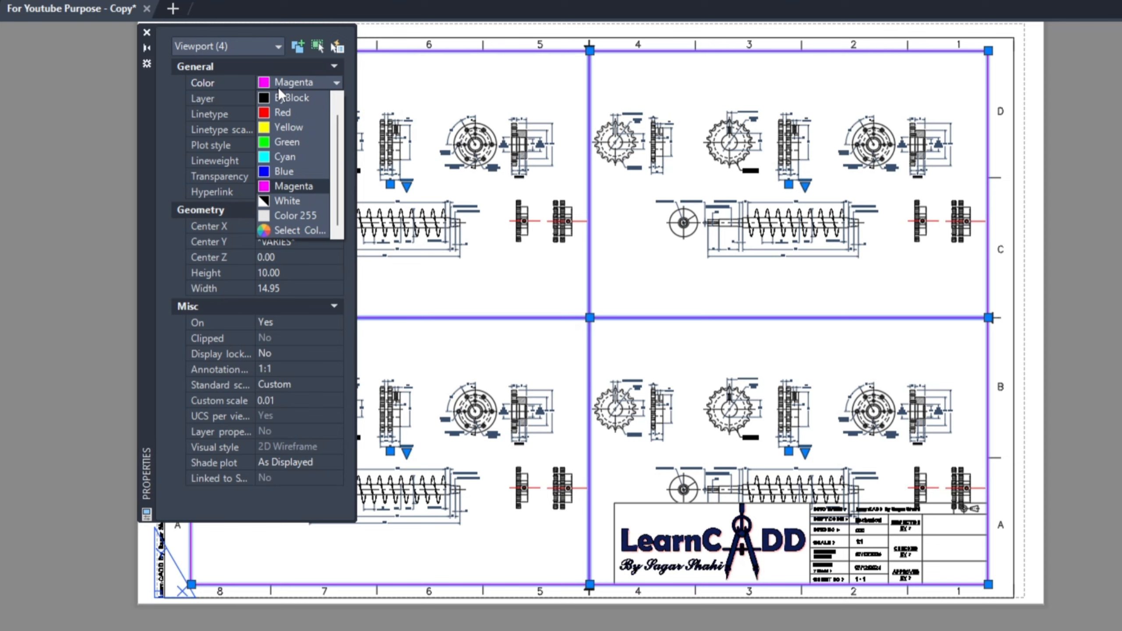
pyautogui.click(293, 232)
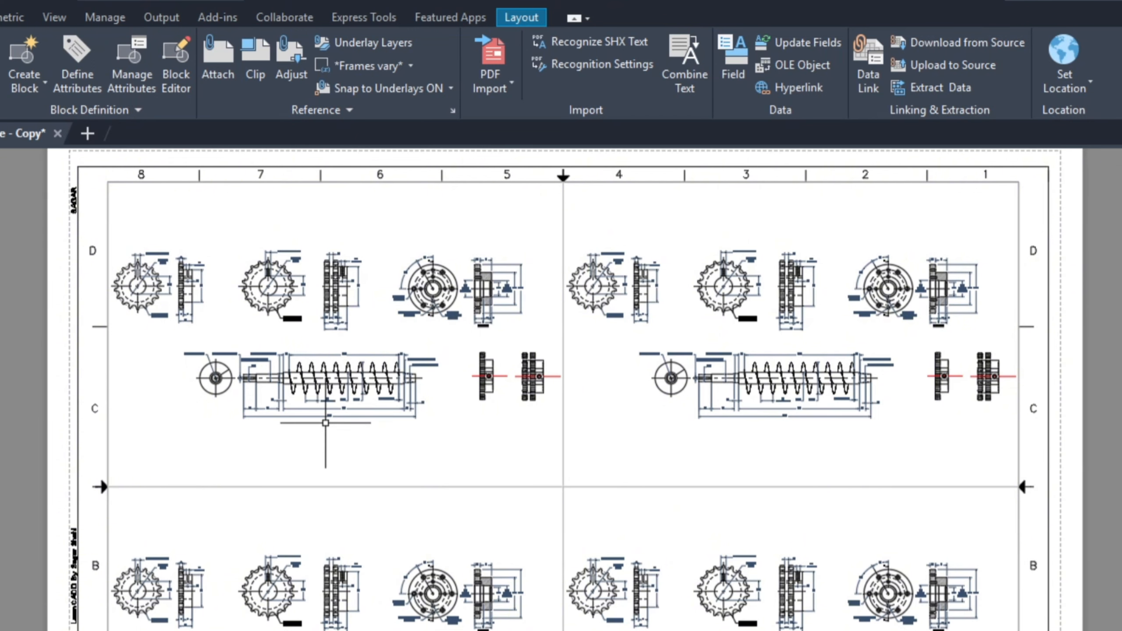
# Step: Activate model space in the upper left viewport and enlarge its view around the single-row sprocket
pyautogui.doubleClick(319, 432)
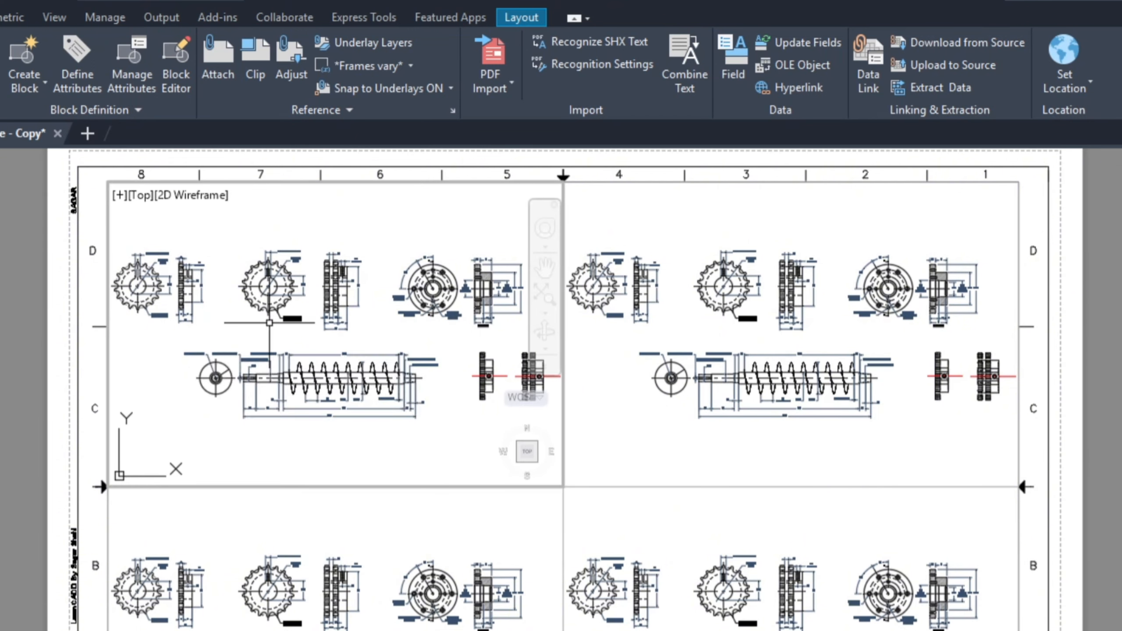
pyautogui.scroll(-2, 425, 381)
pyautogui.scroll(5, 267, 317)
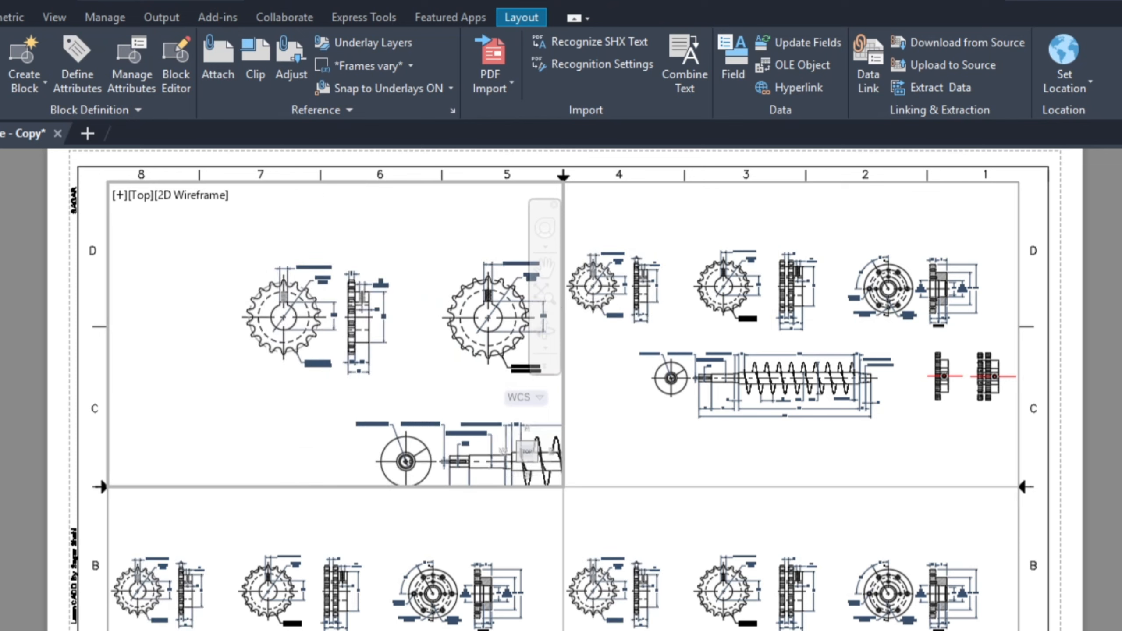
pyautogui.scroll(-3, 272, 297)
pyautogui.scroll(3, 272, 303)
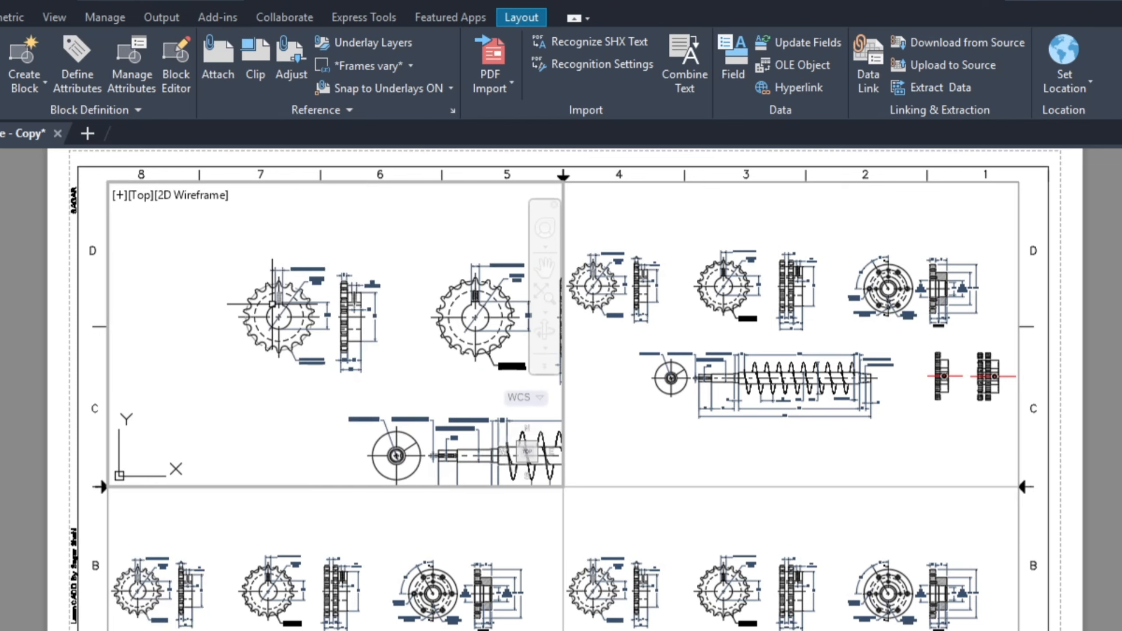
pyautogui.scroll(-2, 272, 305)
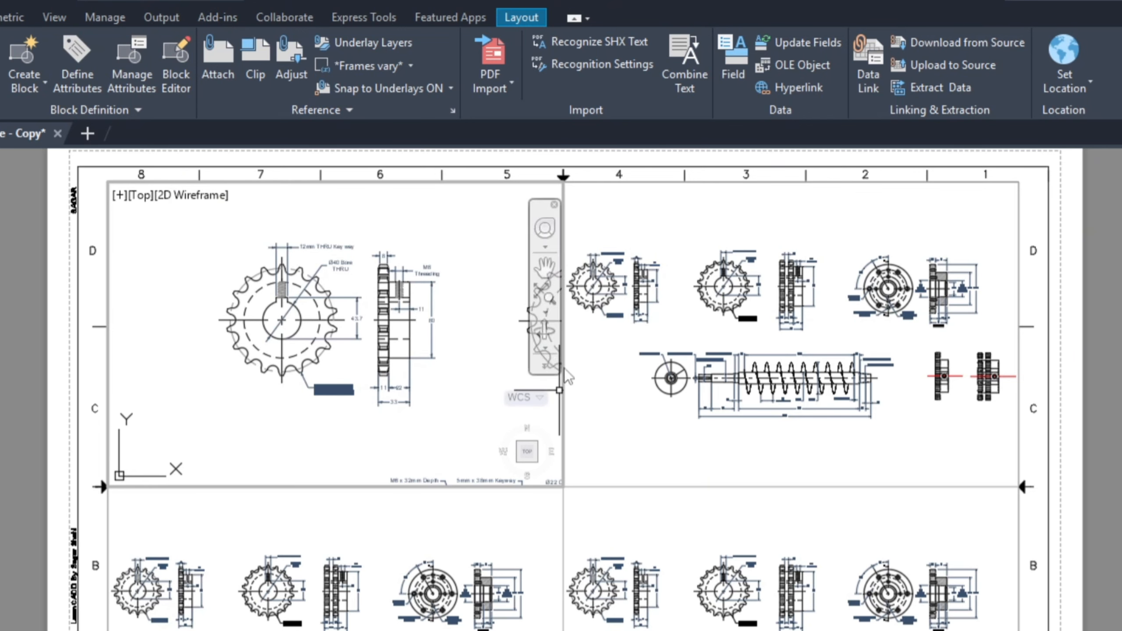
# Step: Fill the upper left viewport with the single-row sprocket using a ZOOM window, centre it with Pan, and return to paper space
pyautogui.moveTo(285, 320)
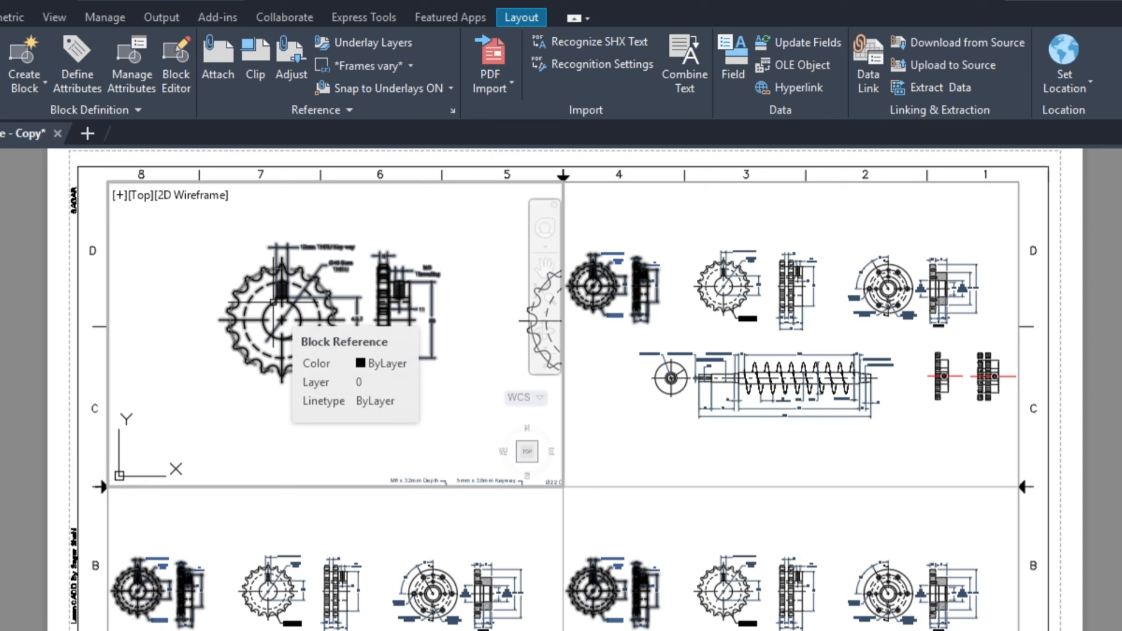
pyautogui.write('zoo')
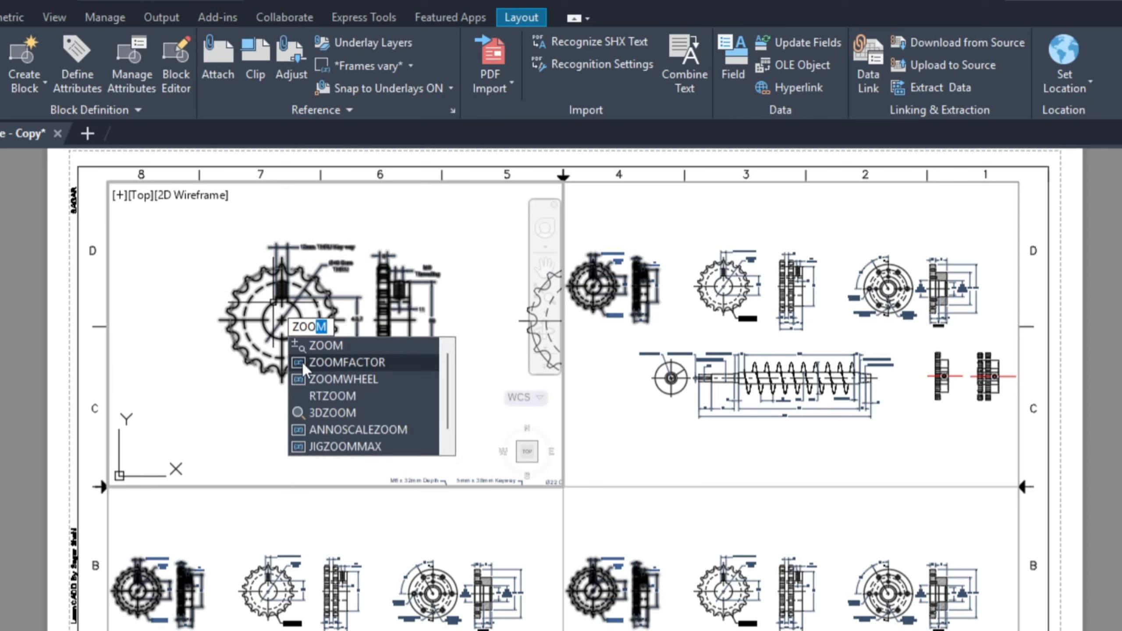
pyautogui.click(330, 350)
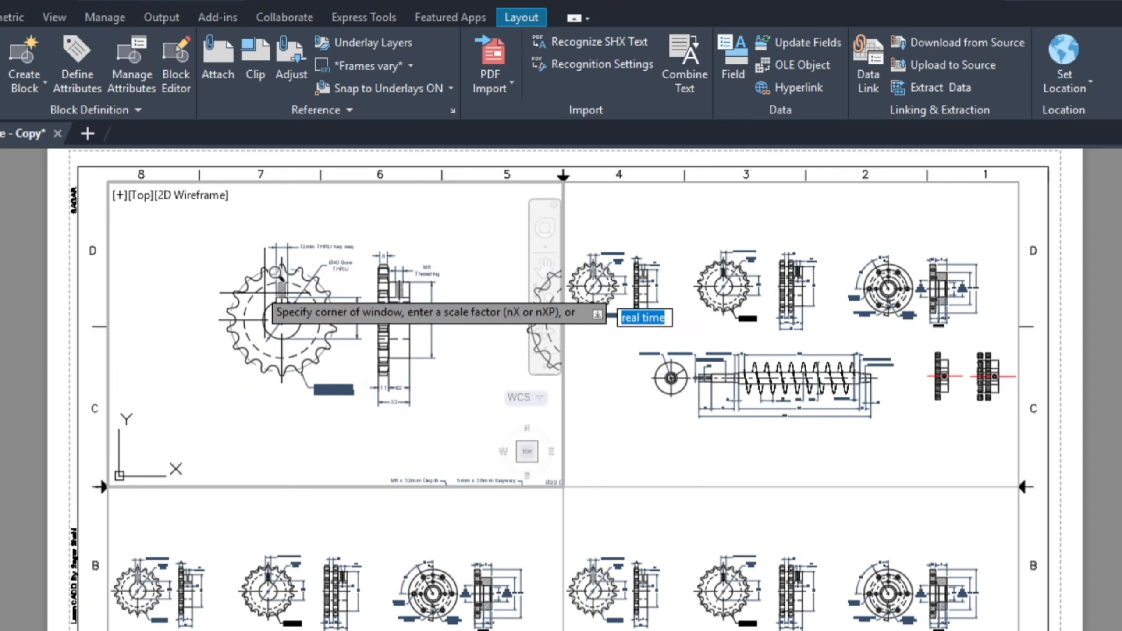
pyautogui.click(194, 223)
pyautogui.click(468, 437)
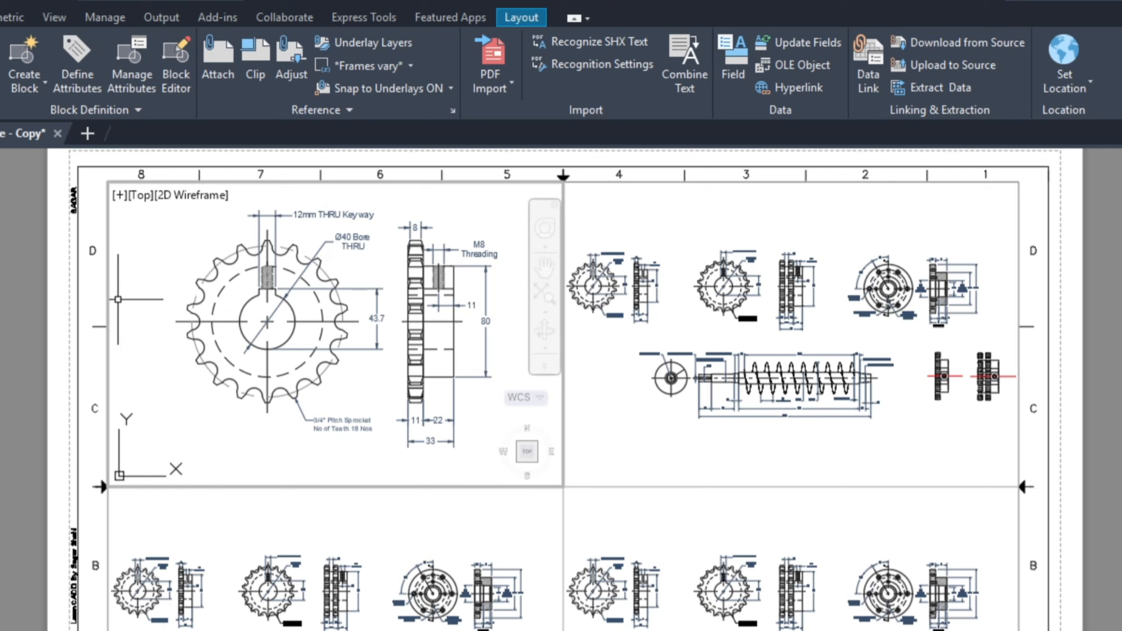
pyautogui.click(545, 266)
pyautogui.moveTo(361, 385); pyautogui.dragTo(360, 389)
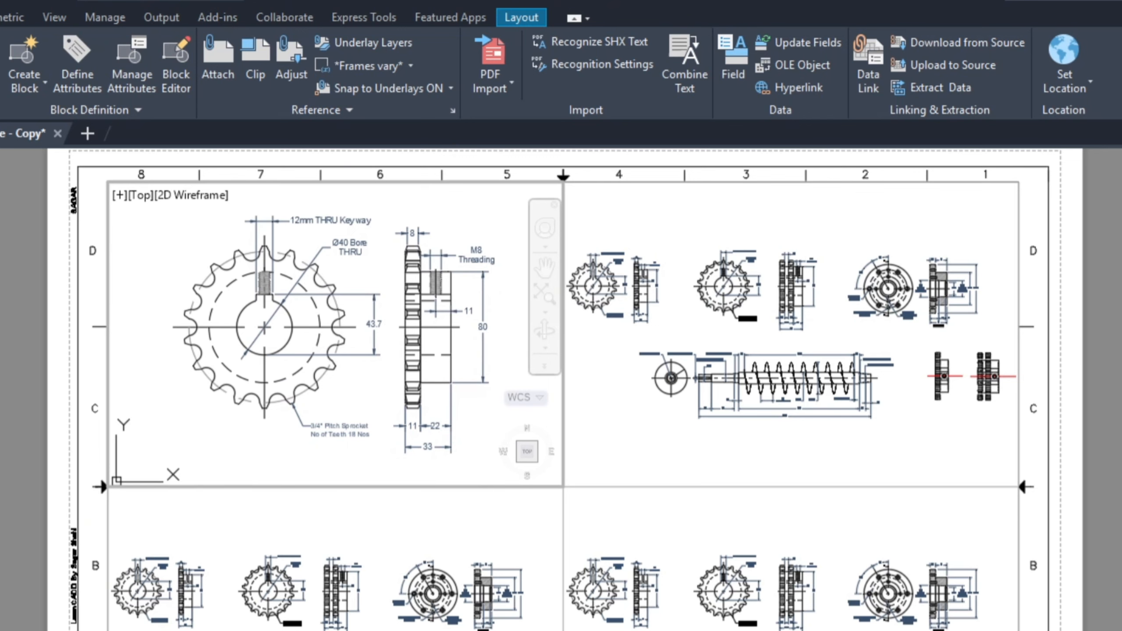
pyautogui.doubleClick(22, 398)
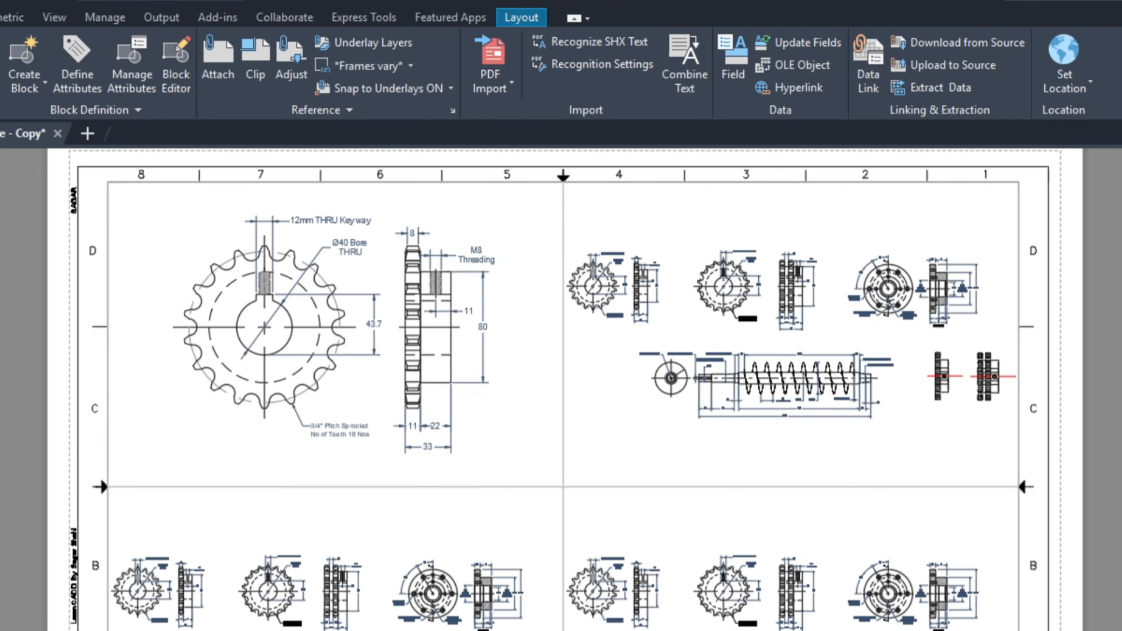
# Step: Activate the upper right viewport and fill it with the double-row sprocket's two views using a ZOOM window
pyautogui.doubleClick(817, 328)
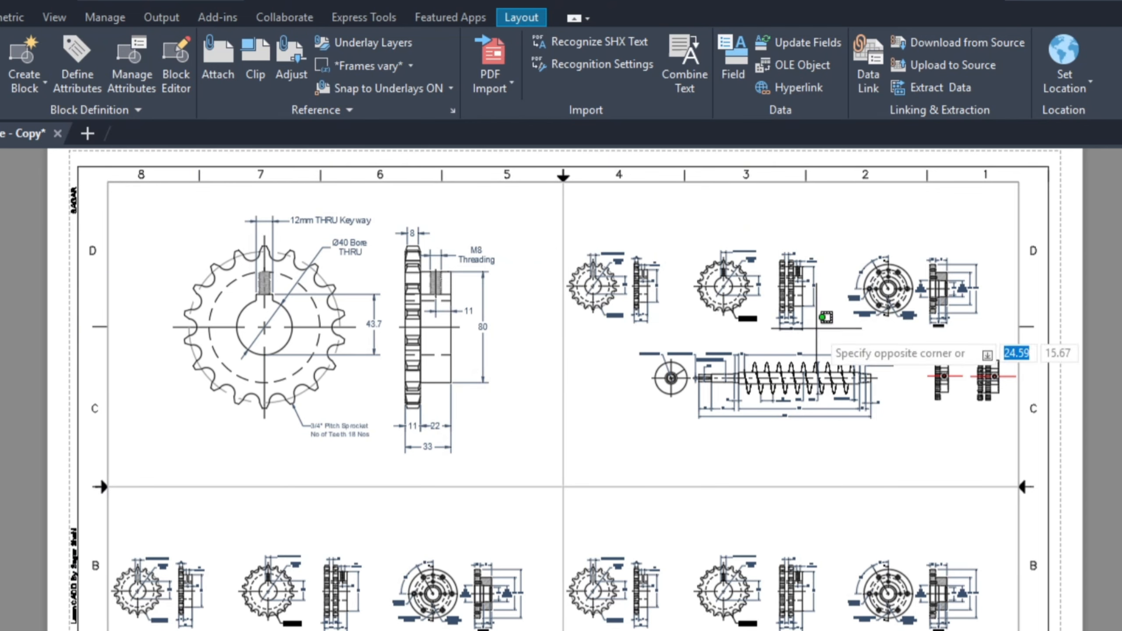
pyautogui.scroll(2, 817, 329)
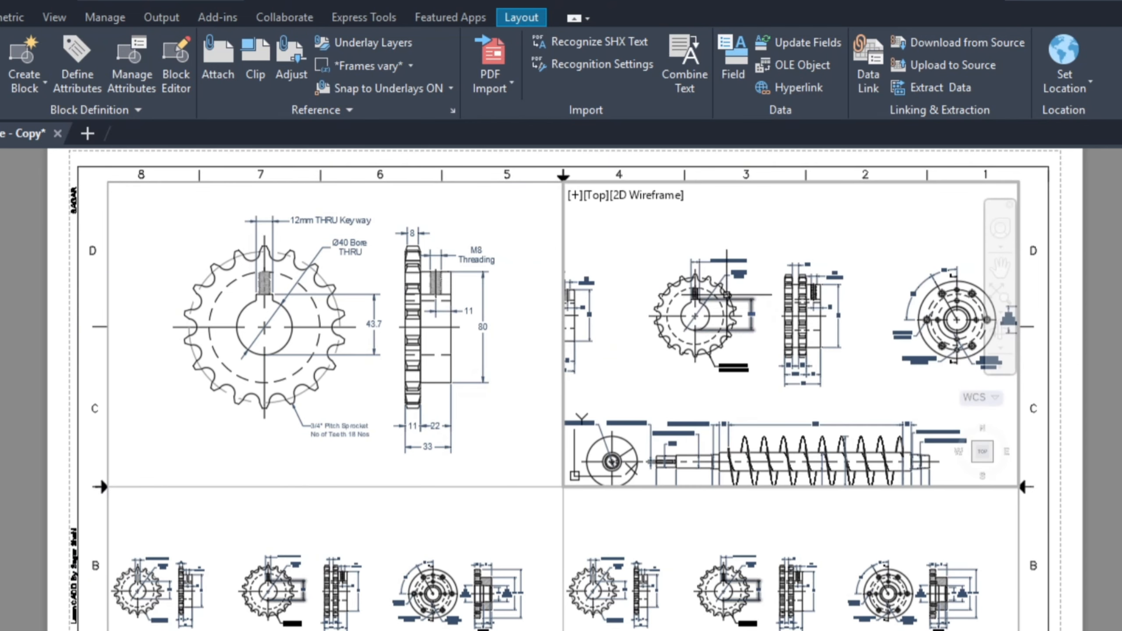
pyautogui.scroll(2, 721, 292)
pyautogui.scroll(-2, 720, 292)
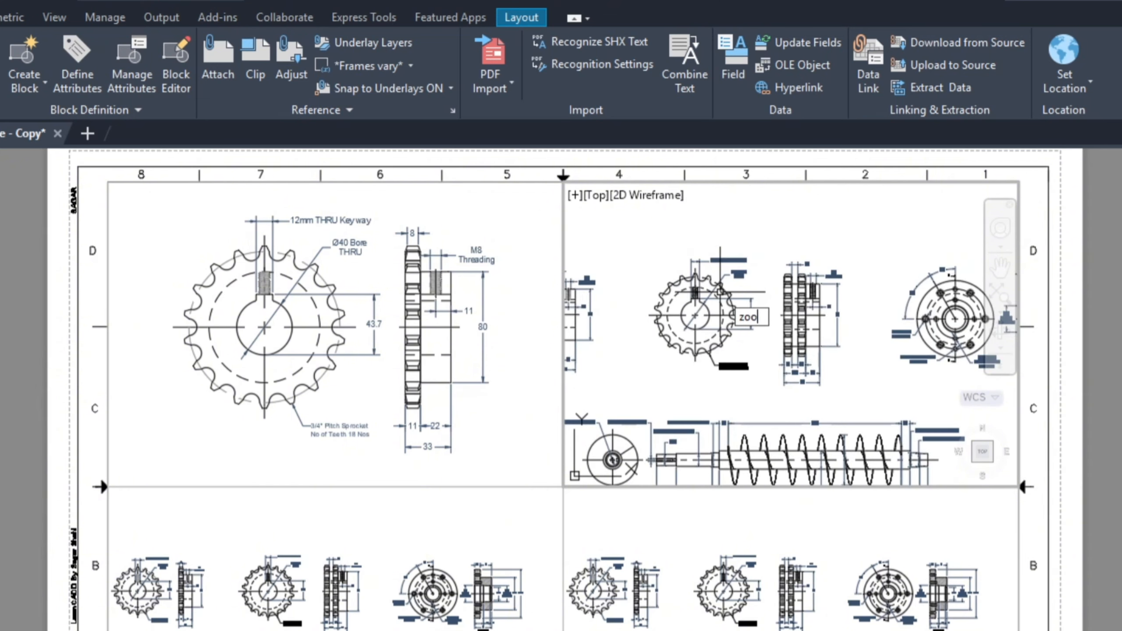
pyautogui.write('m')
pyautogui.press('Return')
pyautogui.click(635, 240)
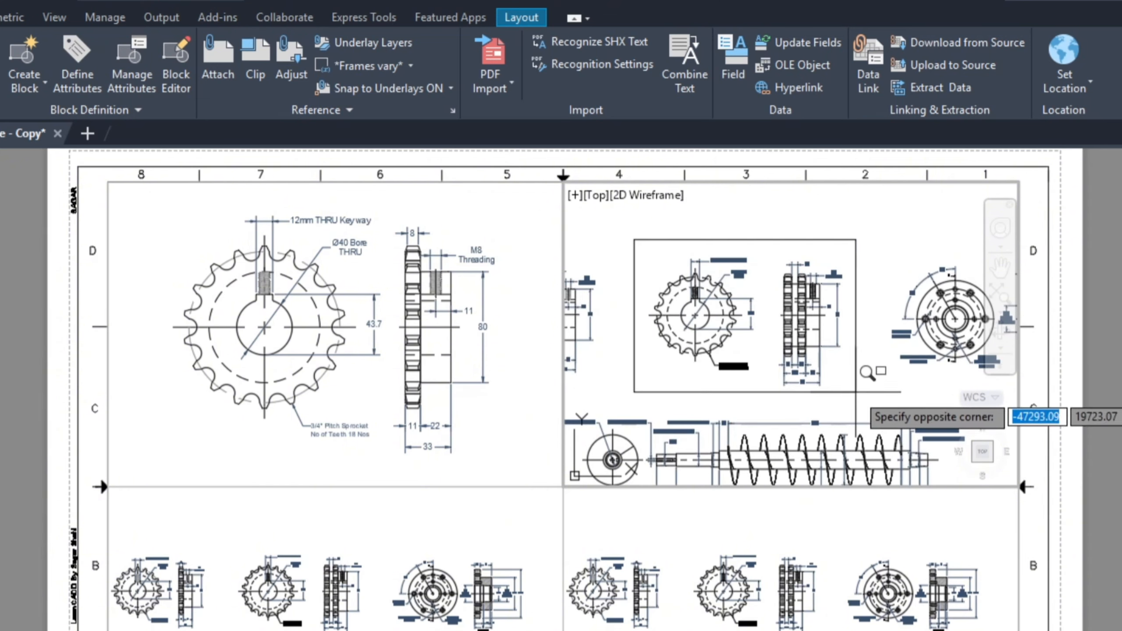
pyautogui.click(856, 392)
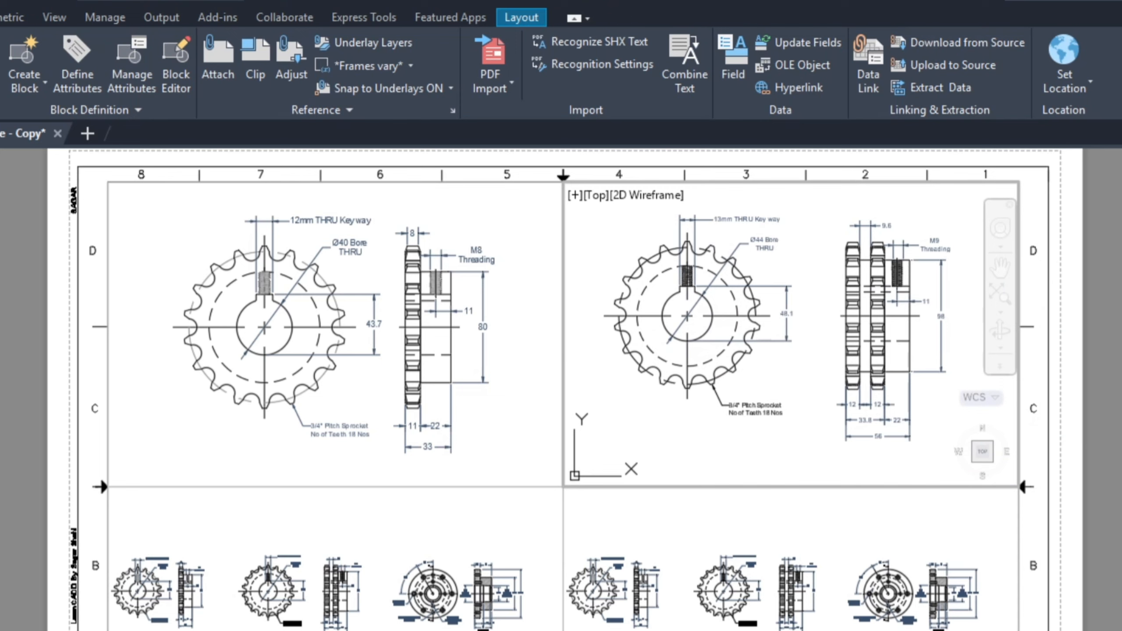
# Step: Return to paper space, then activate the lower left viewport and enlarge its view around the flange's front and section views
pyautogui.doubleClick(1121, 372)
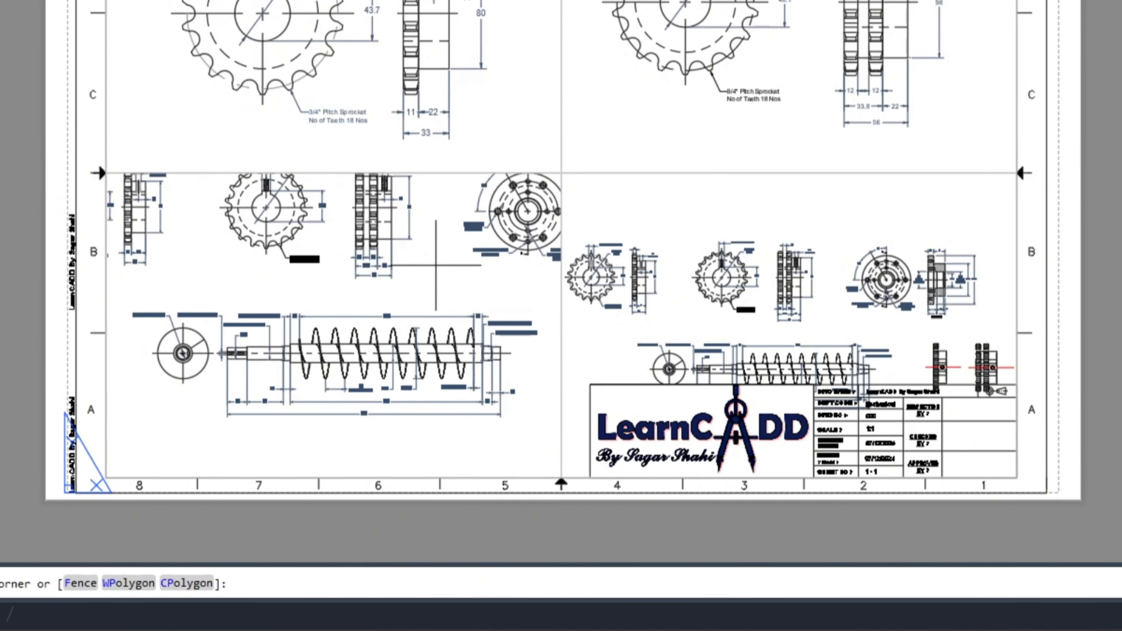
pyautogui.doubleClick(436, 266)
pyautogui.scroll(5, 375, 264)
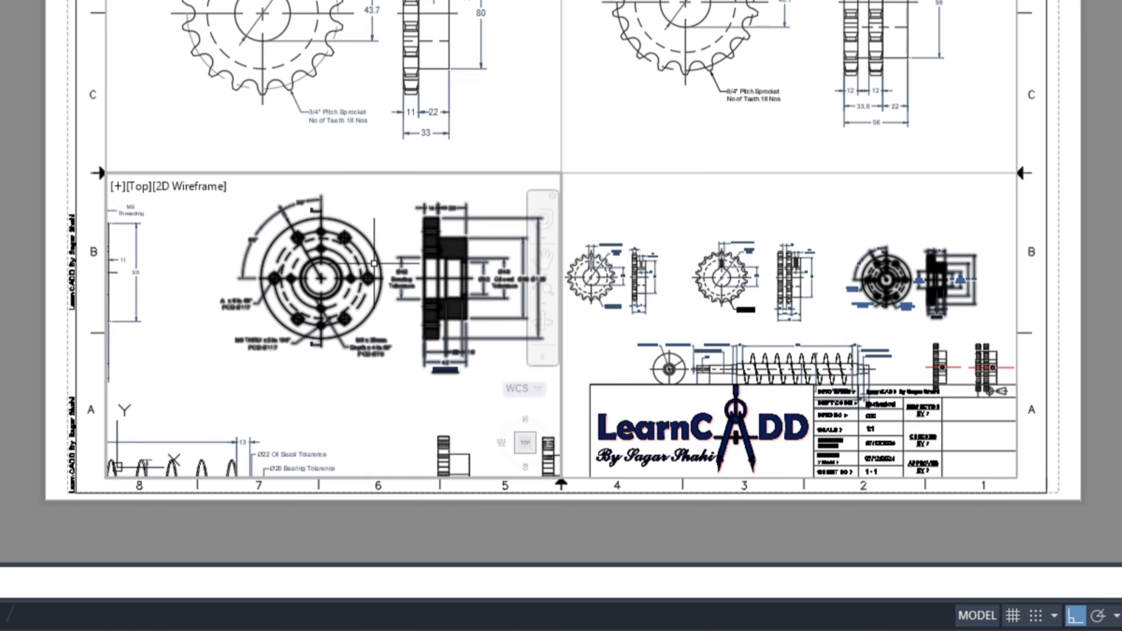
pyautogui.moveTo(336, 291); pyautogui.dragTo(318, 296, button='middle')
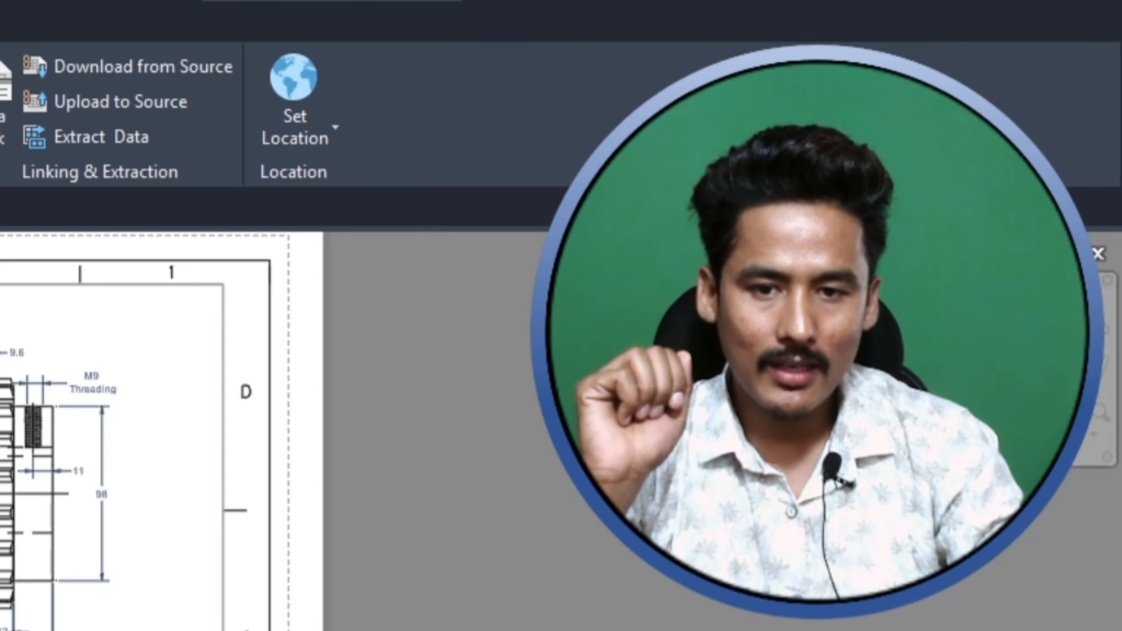
# Step: Delete all four viewports from the Sprokcket layout
pyautogui.click(2, 284)
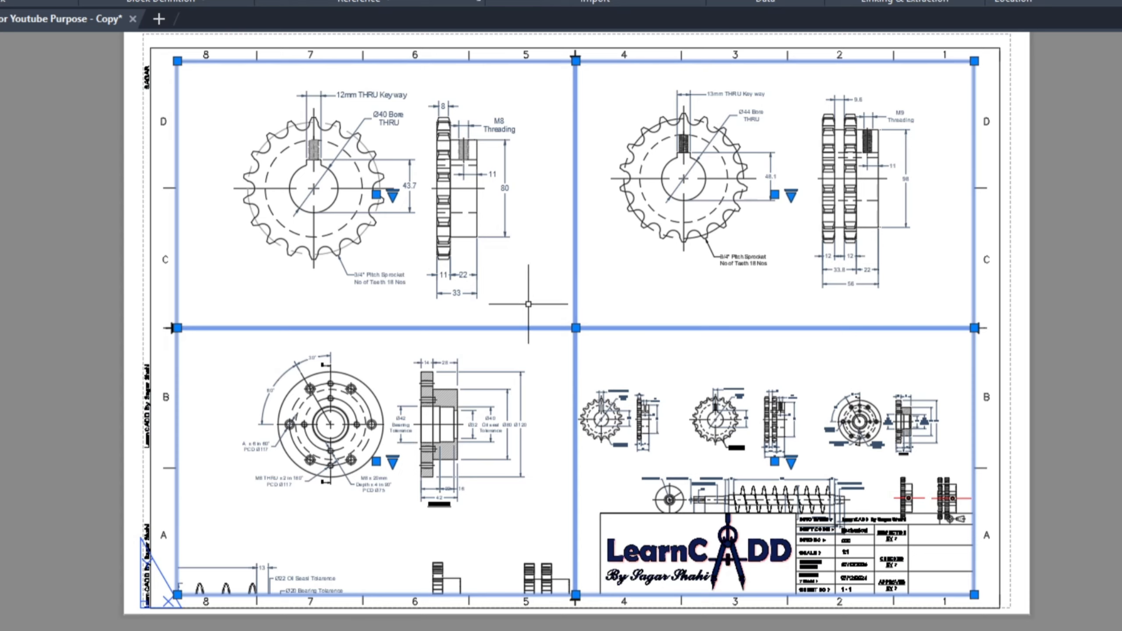
pyautogui.press('Delete')
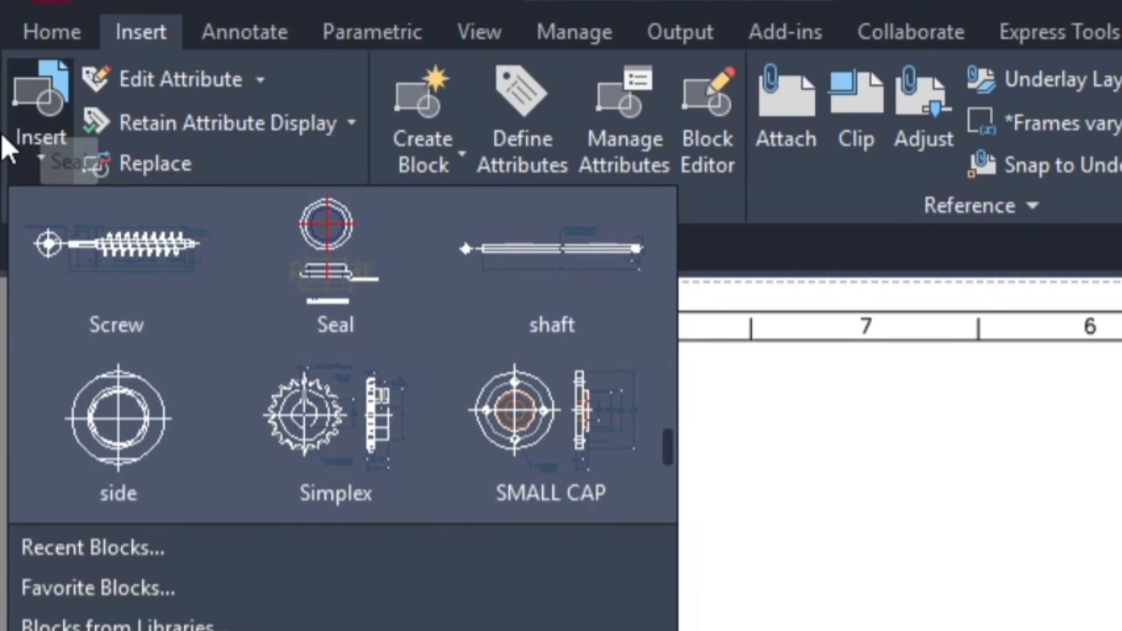
# Step: Insert the Simplex block directly on the layout sheet, with its insertion point near the middle
pyautogui.click(46, 146)
pyautogui.click(45, 146)
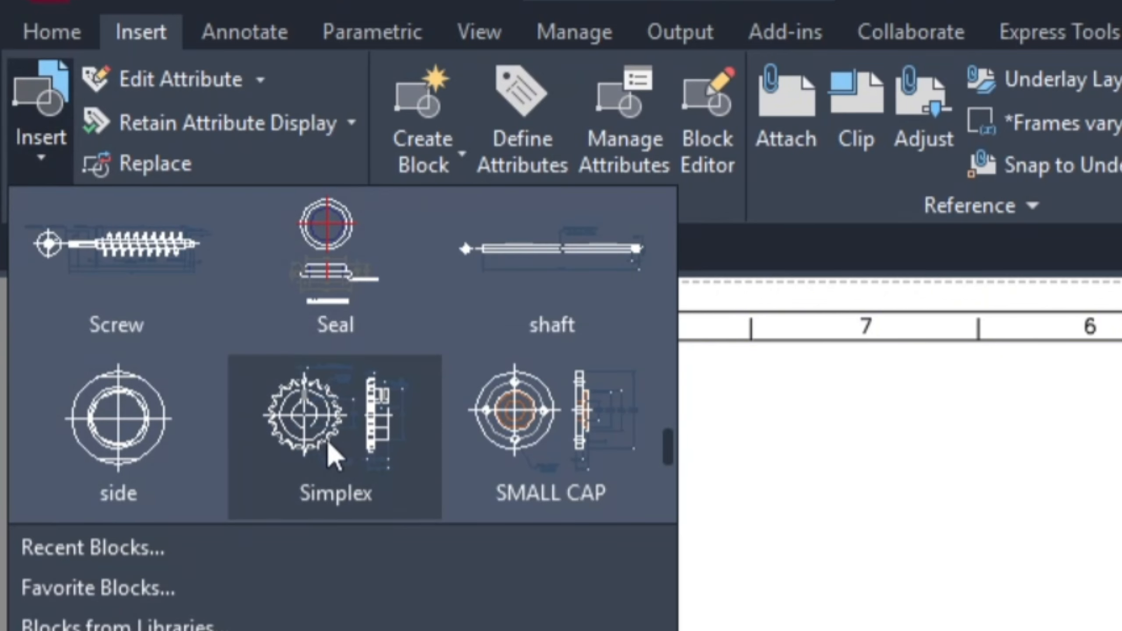
pyautogui.click(332, 456)
pyautogui.click(426, 276)
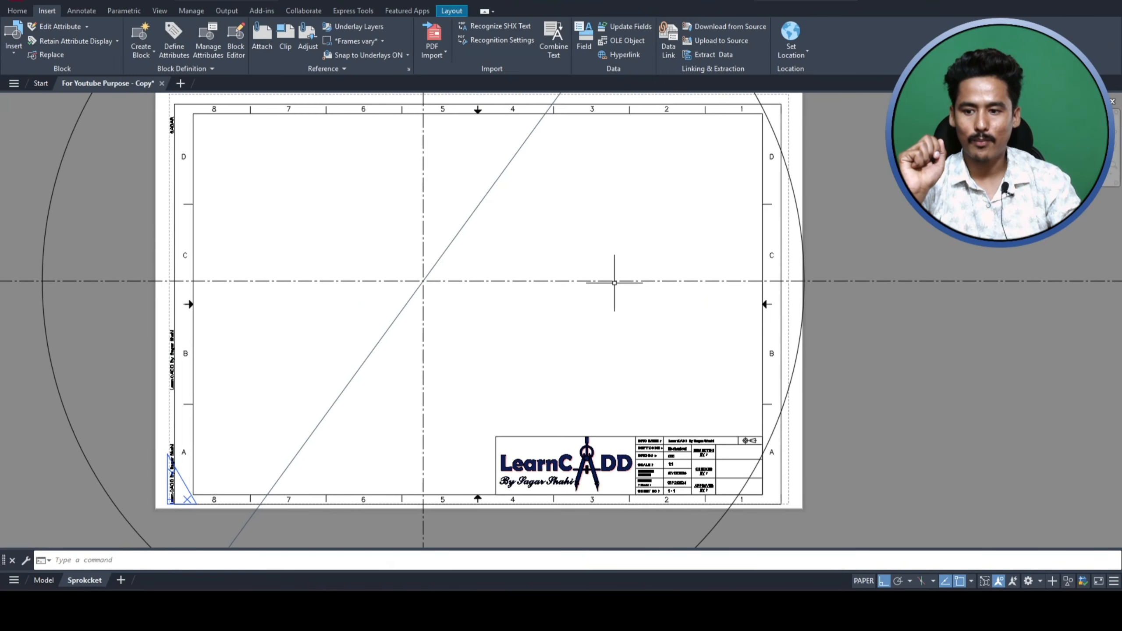
# Step: Select the inserted Simplex block and show its Properties
pyautogui.scroll(-4, 490, 261)
pyautogui.scroll(-5, 491, 262)
pyautogui.scroll(1, 283, 246)
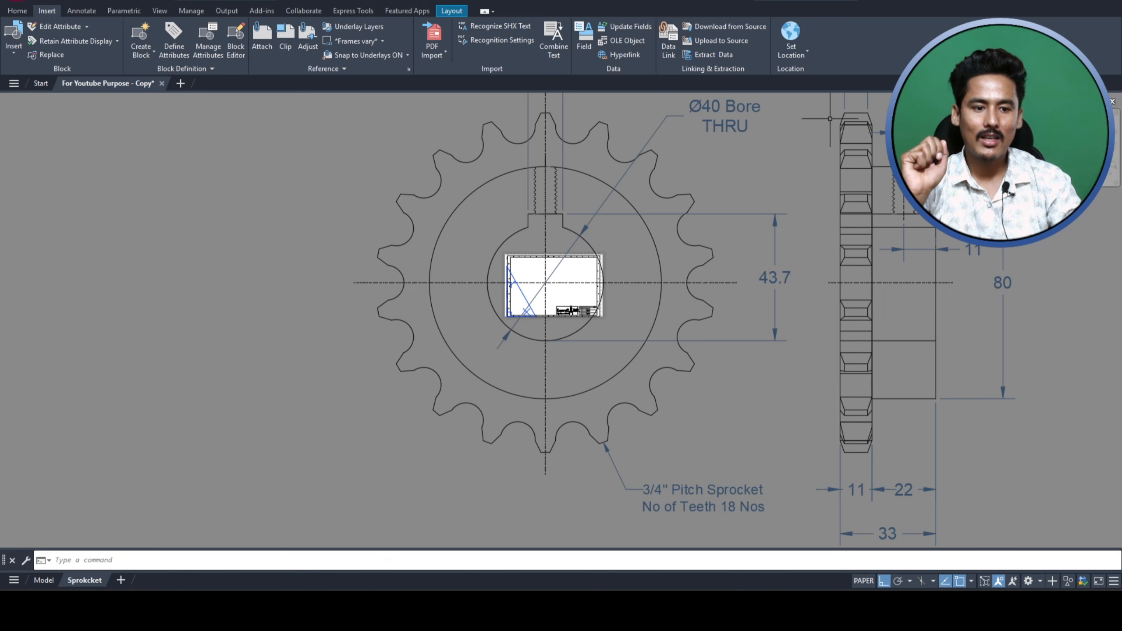
pyautogui.scroll(-3, 237, 274)
pyautogui.scroll(3, 434, 253)
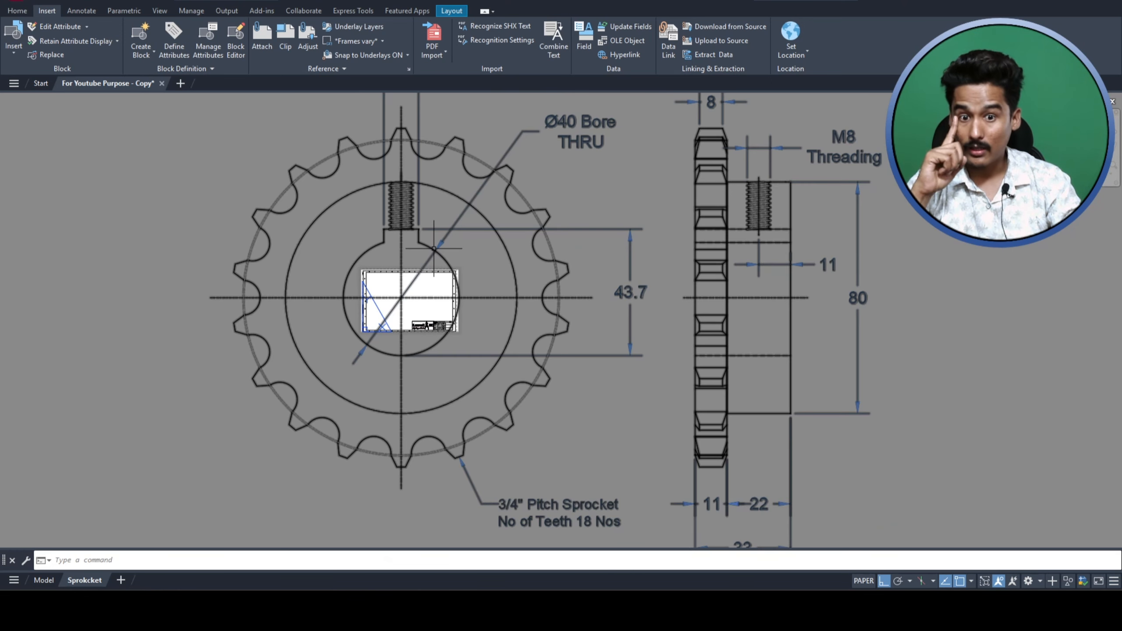
pyautogui.click(604, 280)
pyautogui.click(559, 233)
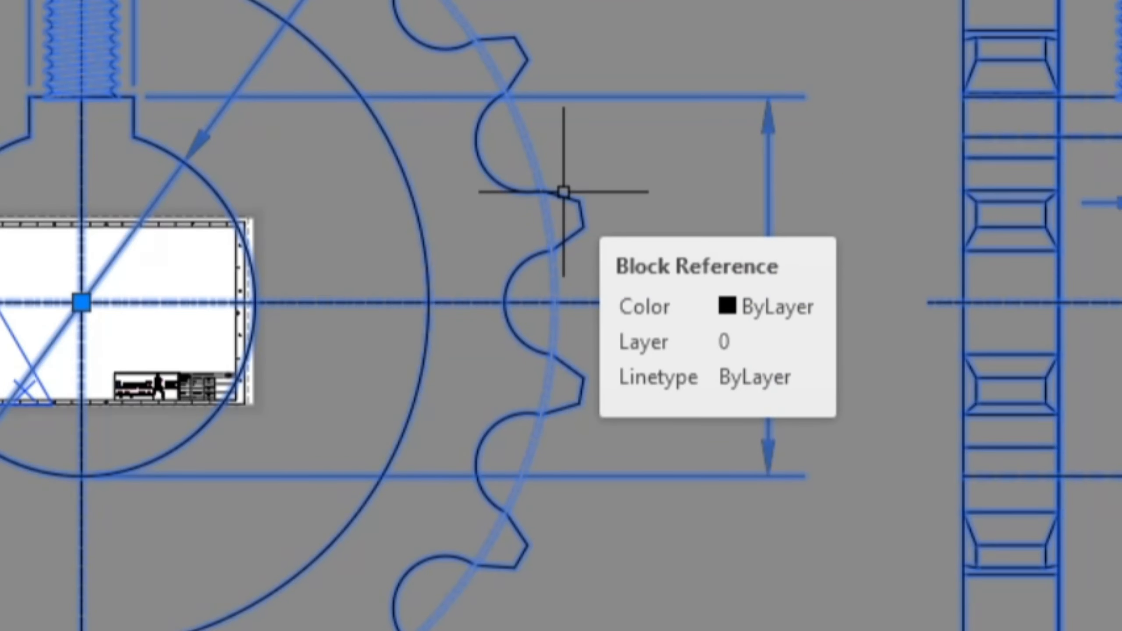
pyautogui.write('pro')
pyautogui.press('Return')
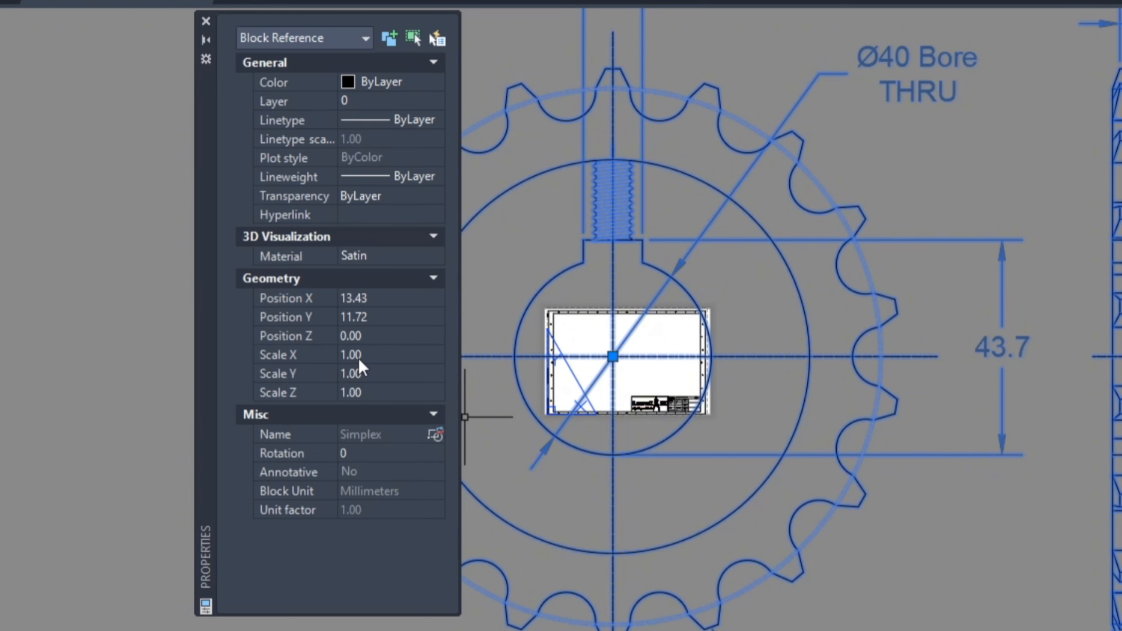
# Step: Set the Simplex block's Scale X and Scale Y to 0.5
pyautogui.click(342, 357)
pyautogui.click(360, 374)
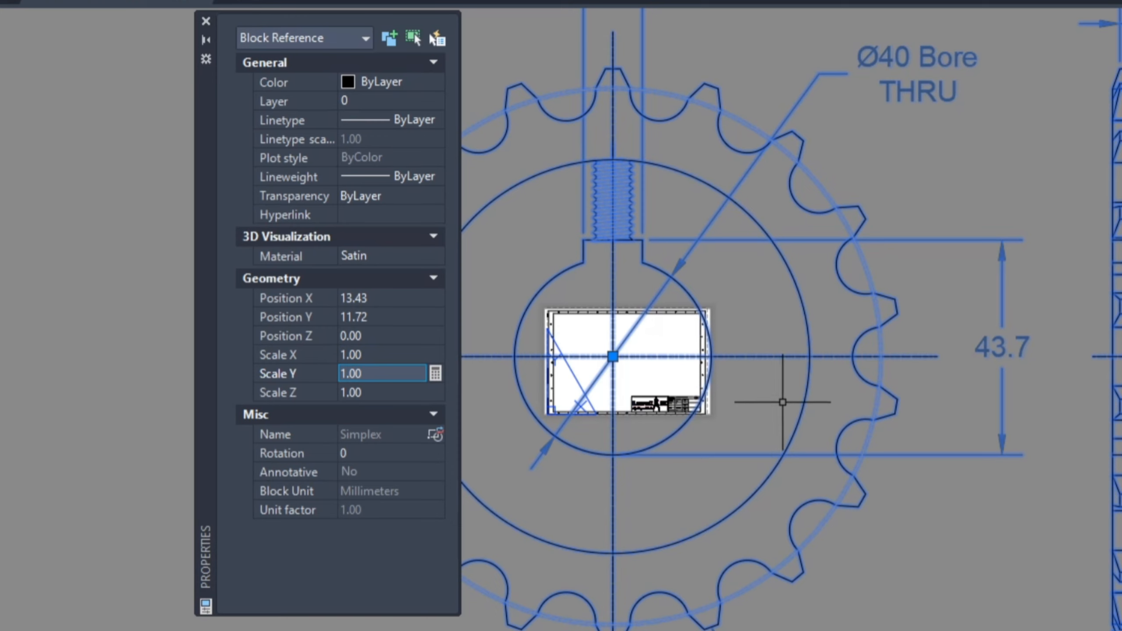
pyautogui.click(367, 355)
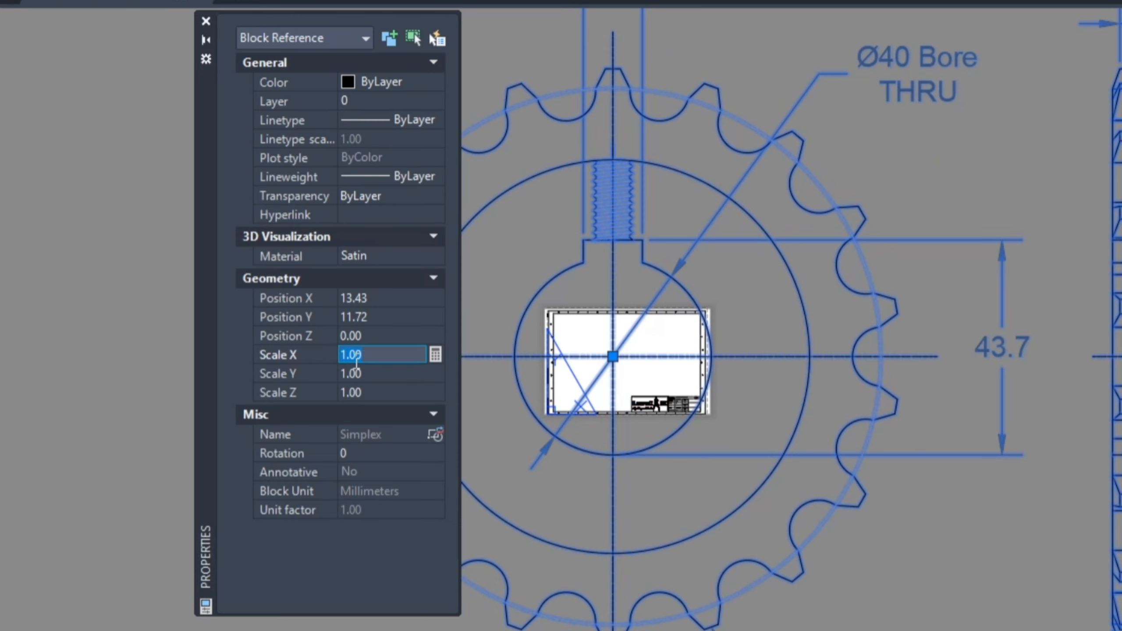
pyautogui.write('.5')
pyautogui.click(355, 366)
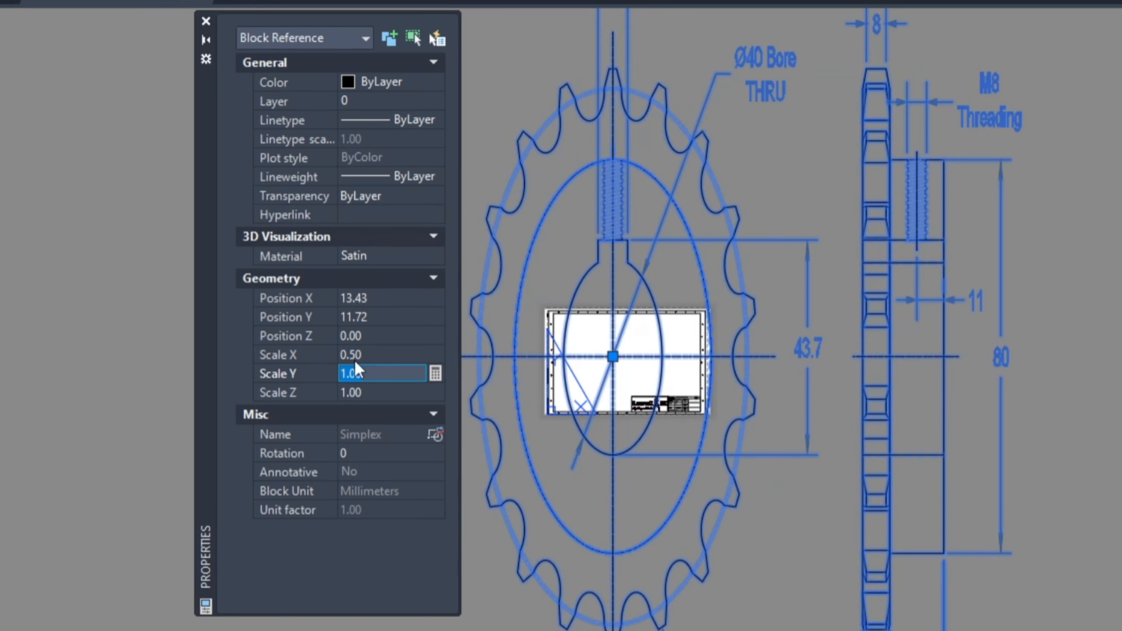
pyautogui.write('.5')
pyautogui.press('Tab')
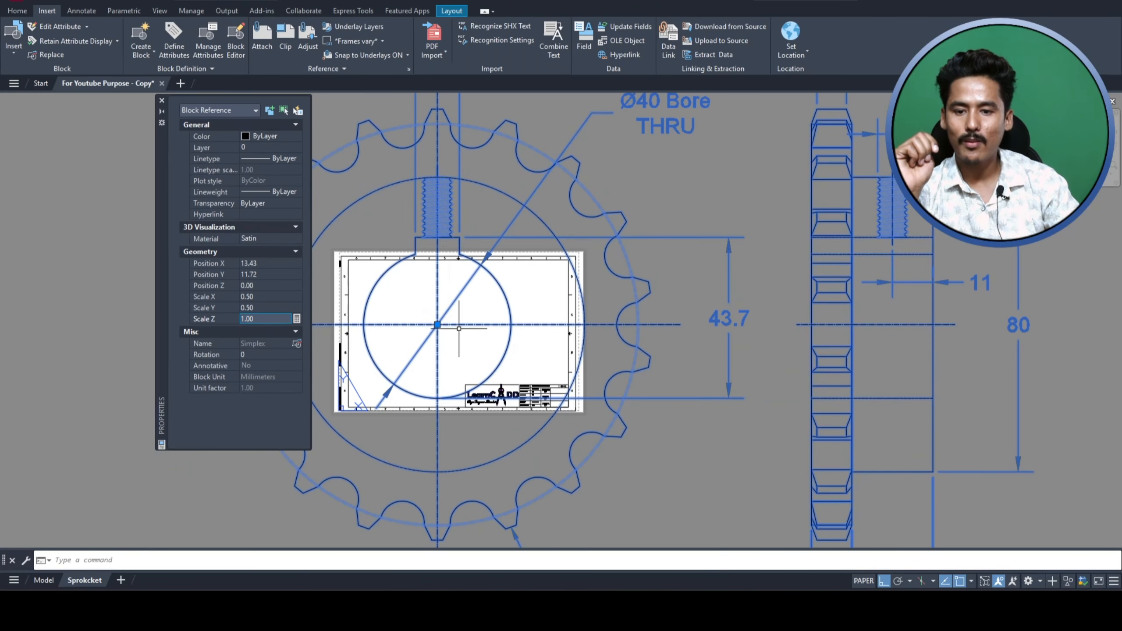
# Step: Reduce the Simplex block's Scale X and Scale Y to 0.2
pyautogui.scroll(-2, 461, 366)
pyautogui.scroll(2, 456, 365)
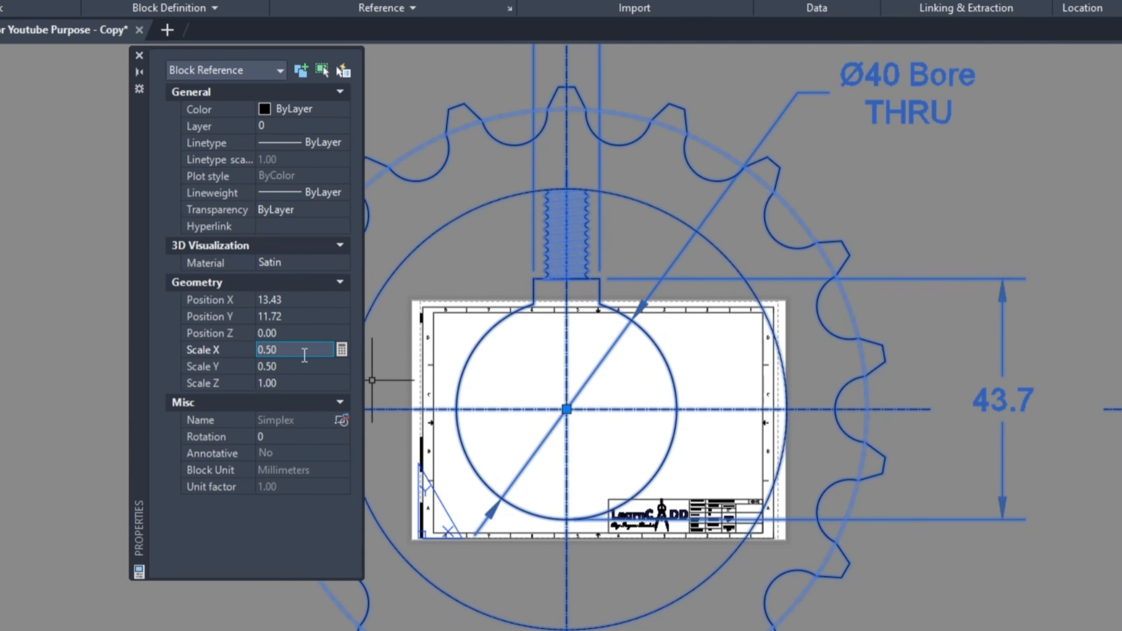
pyautogui.click(212, 351)
pyautogui.write('0.2')
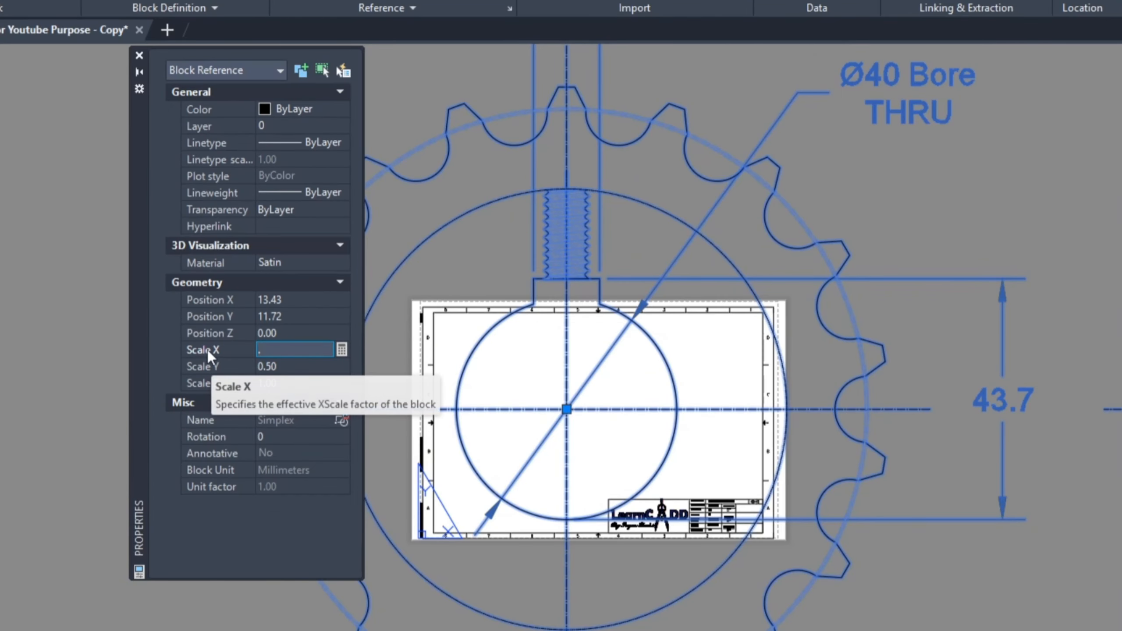
pyautogui.press('Tab')
pyautogui.write('0.2')
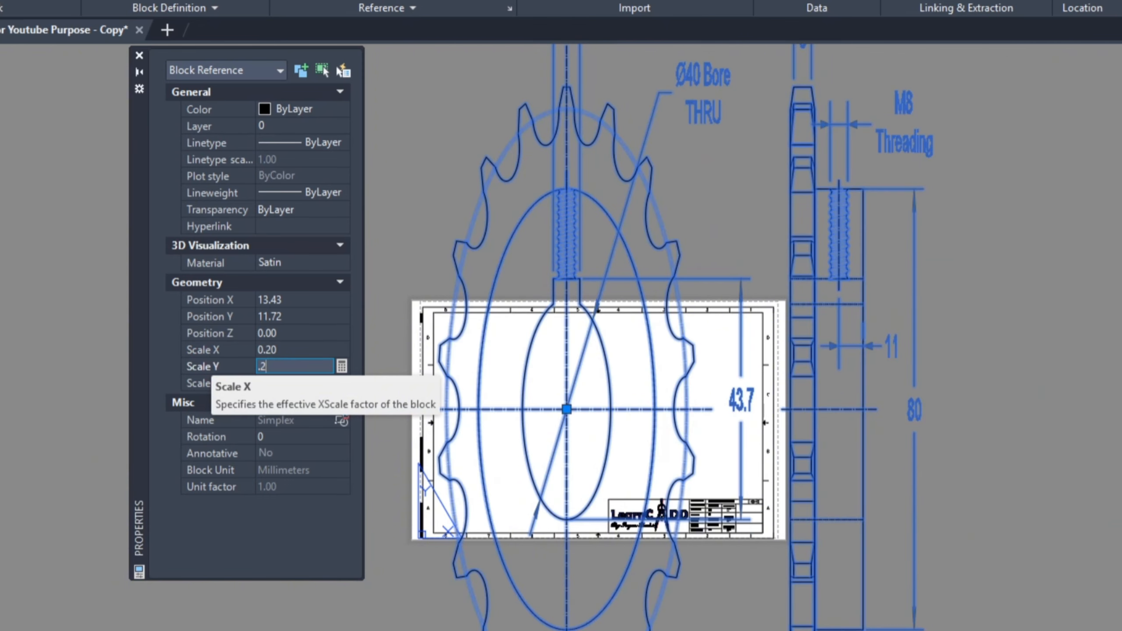
pyautogui.press('Tab')
# Step: Set the Simplex block's X and Y scale factors to 0.08
pyautogui.click(290, 350)
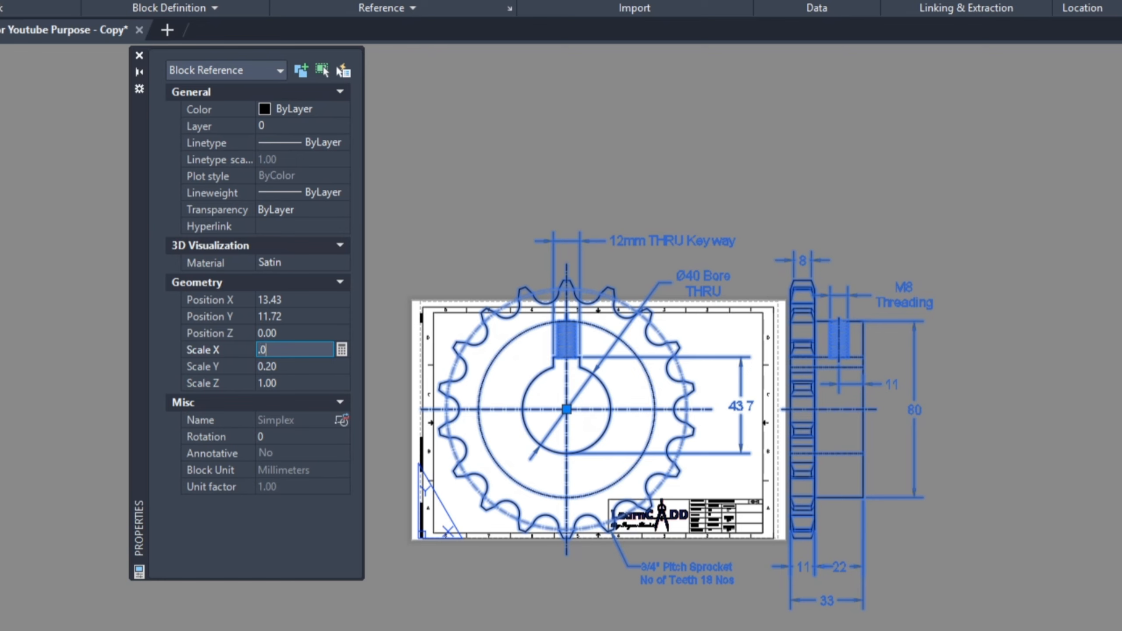
pyautogui.write('.08')
pyautogui.press('Tab')
pyautogui.write('.08')
pyautogui.press('Tab')
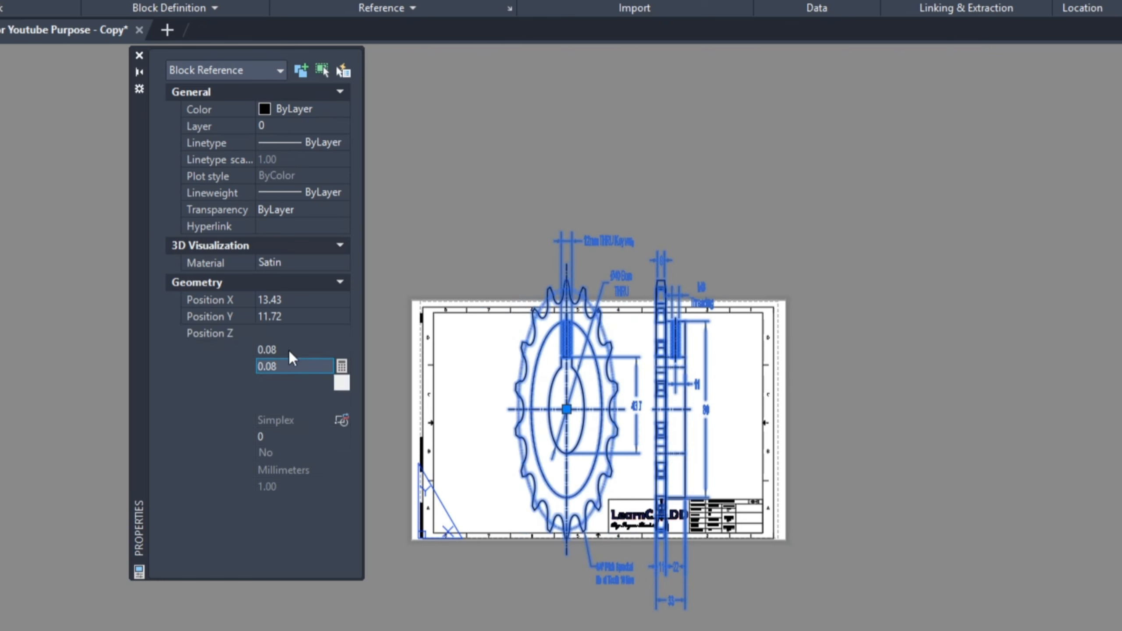
# Step: Set the Simplex block's Scale X and Scale Y to 0.05
pyautogui.scroll(2, 556, 365)
pyautogui.scroll(2, 639, 390)
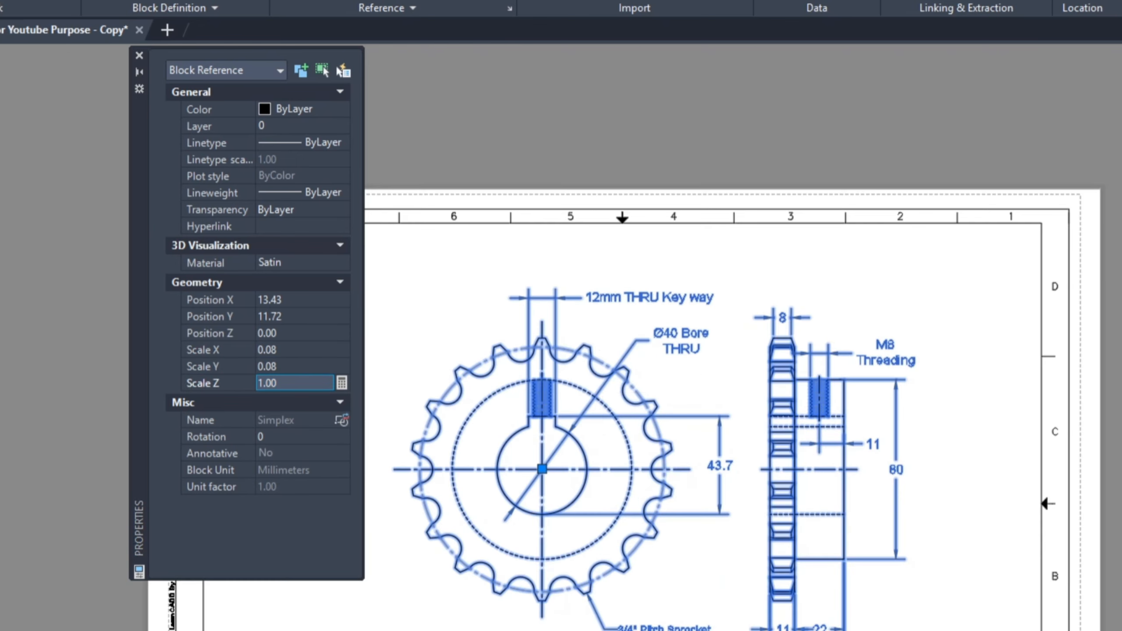
pyautogui.moveTo(600, 394); pyautogui.dragTo(691, 388, button='middle')
pyautogui.scroll(-2, 692, 388)
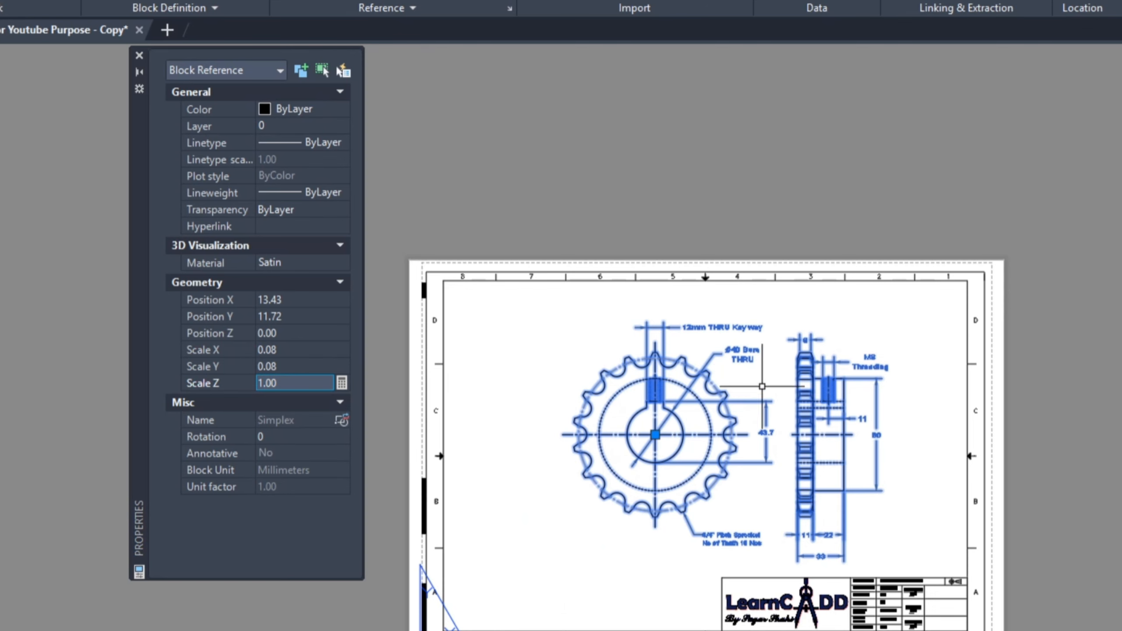
pyautogui.click(291, 350)
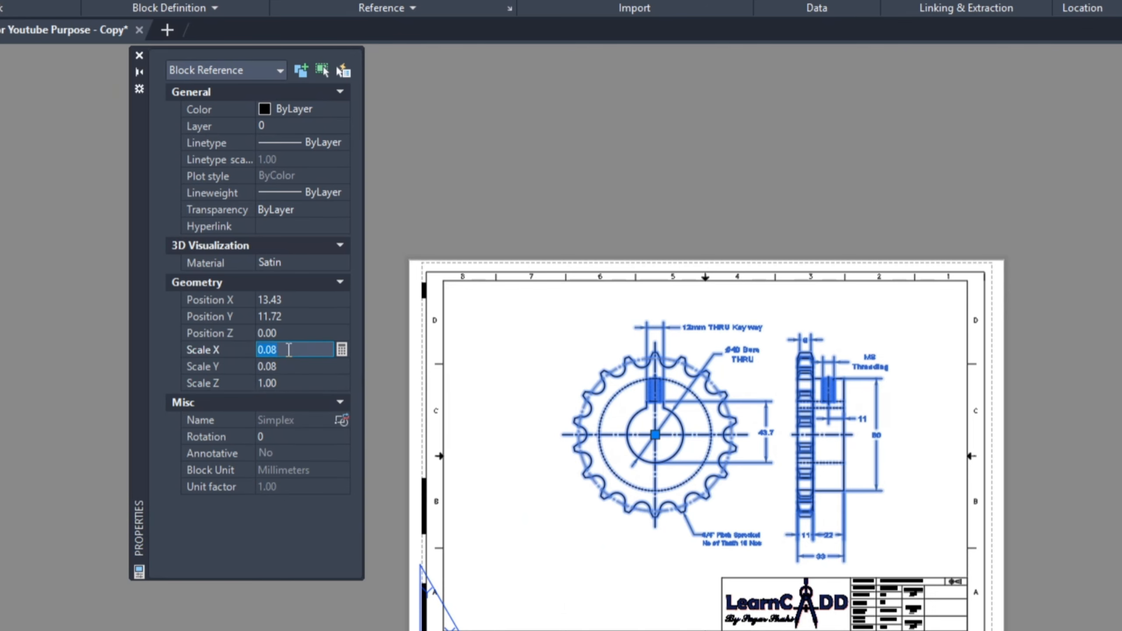
pyautogui.write('.05')
pyautogui.press('Tab')
pyautogui.write('.05')
pyautogui.press('Tab')
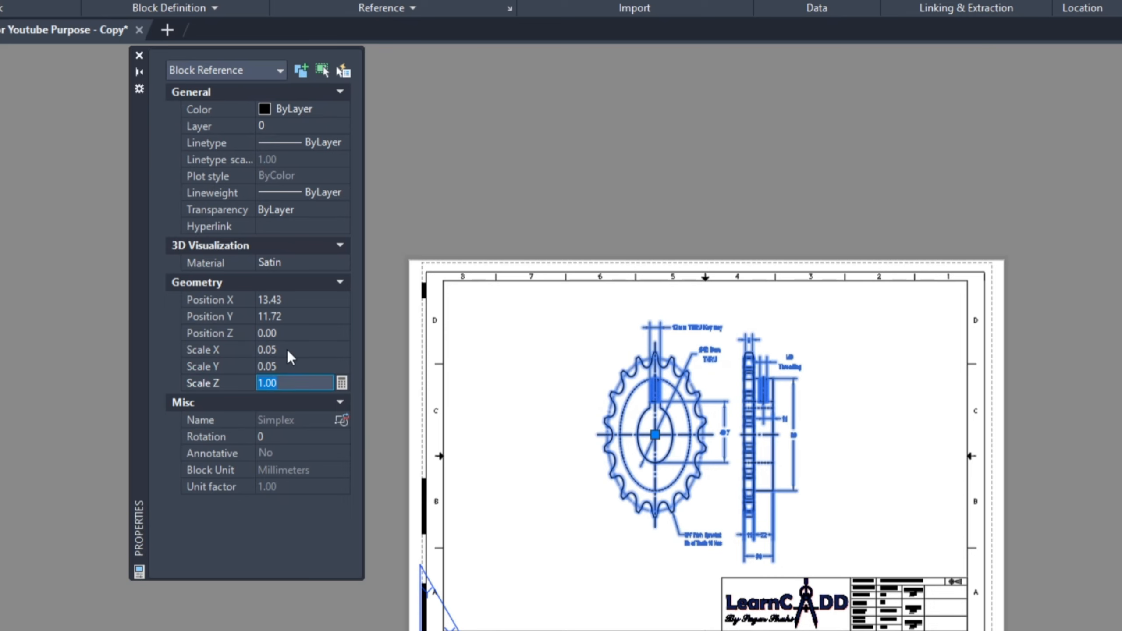
# Step: Move the Simplex sprocket block about 8.4 units up and left into the sheet's upper left quarter
pyautogui.scroll(2, 688, 419)
pyautogui.scroll(-2, 883, 391)
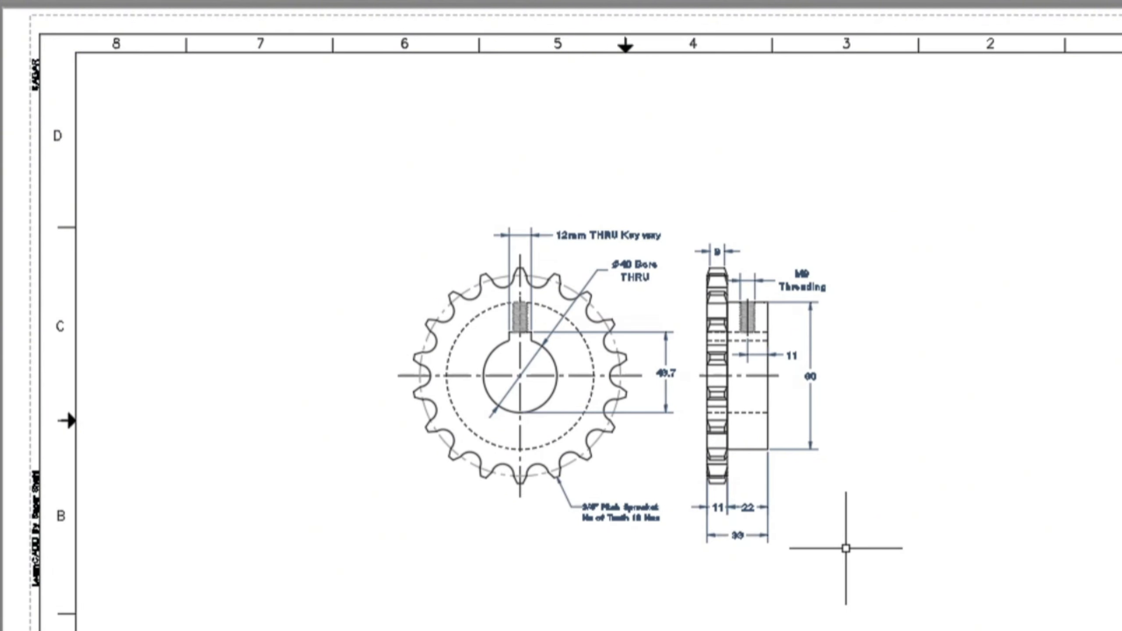
pyautogui.click(823, 568)
pyautogui.click(413, 249)
pyautogui.write('m')
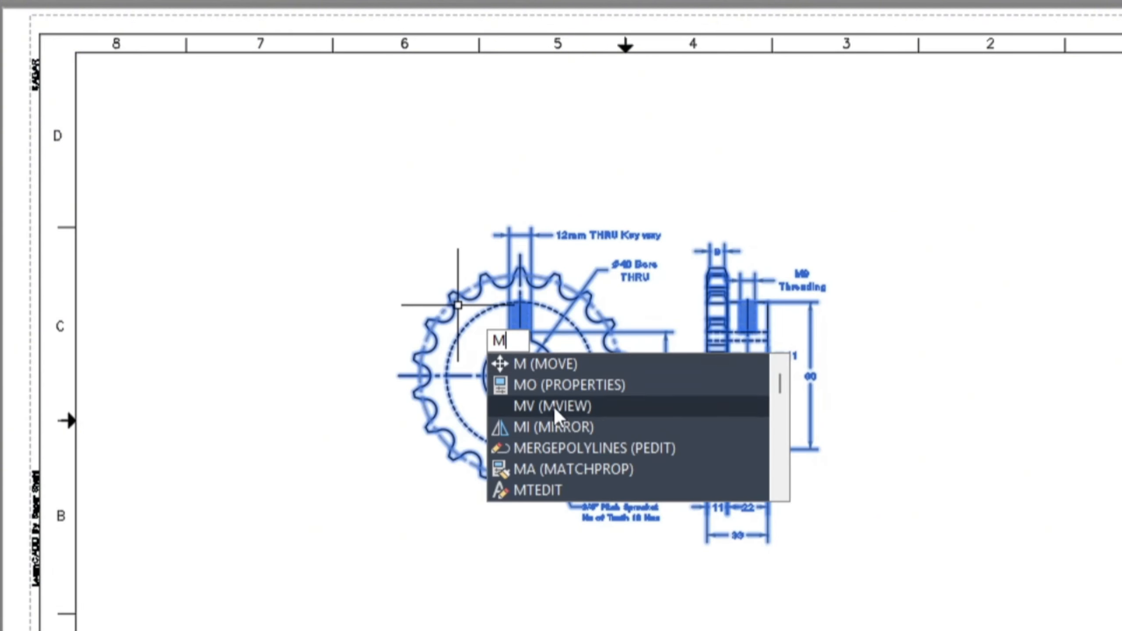
pyautogui.click(525, 365)
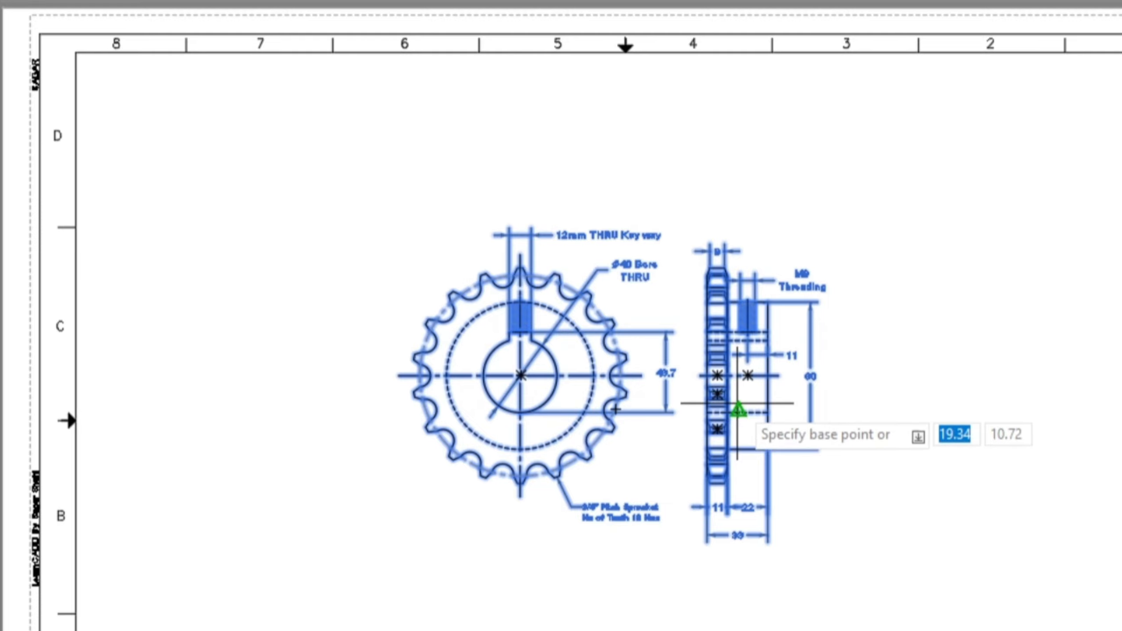
pyautogui.click(738, 407)
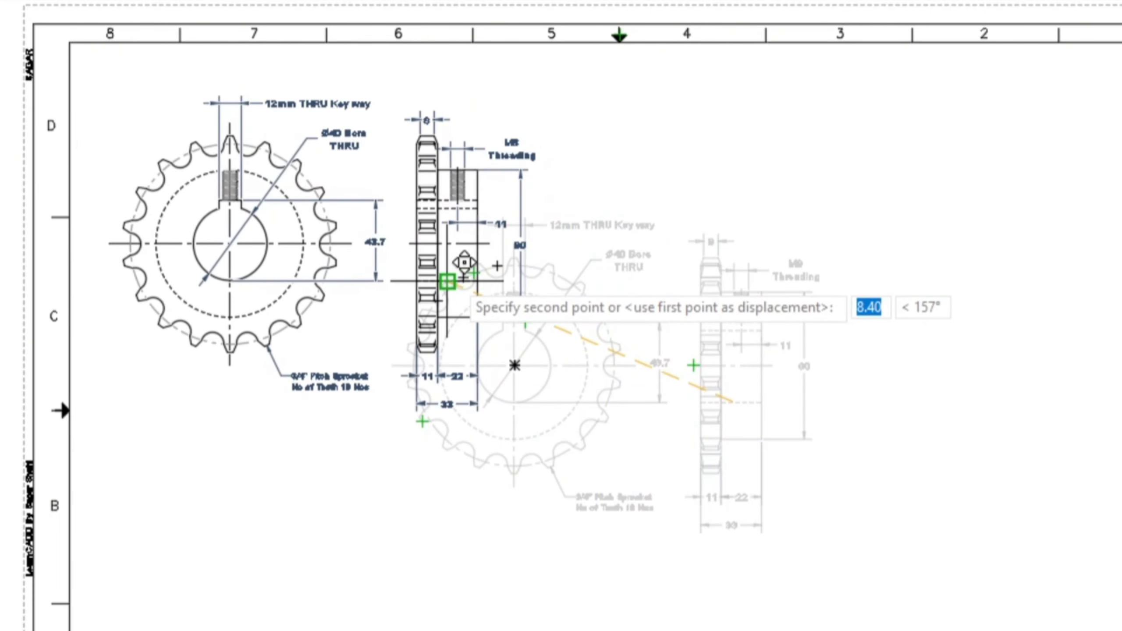
pyautogui.click(451, 276)
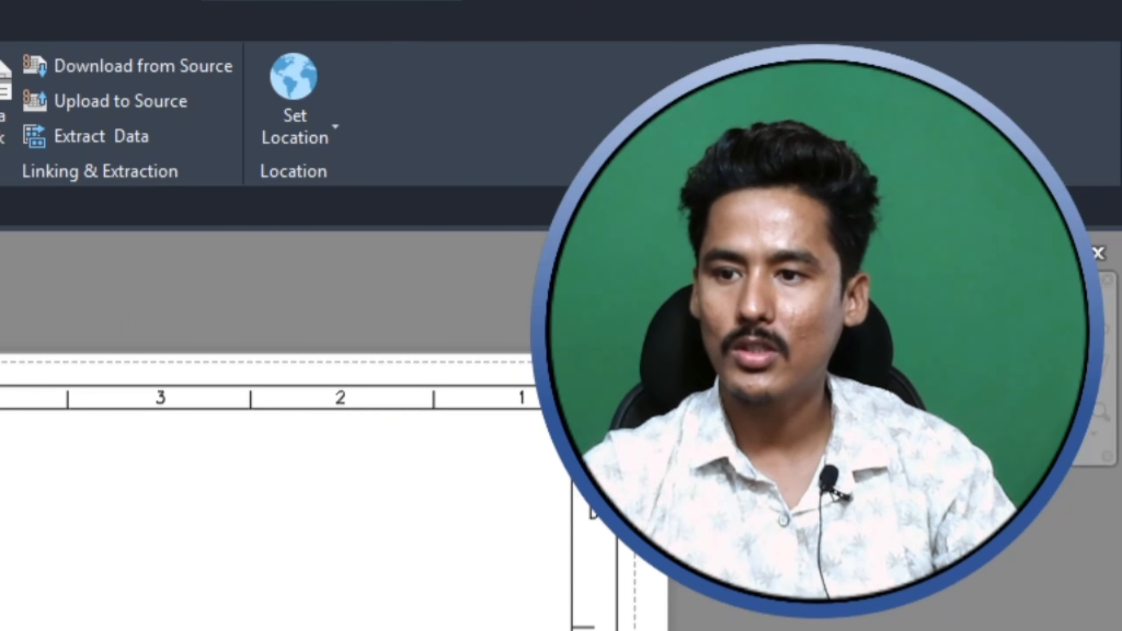
# Step: Insert the Duplx block on the sheet, with its insertion point just below the middle
pyautogui.scroll(5, 134, 128)
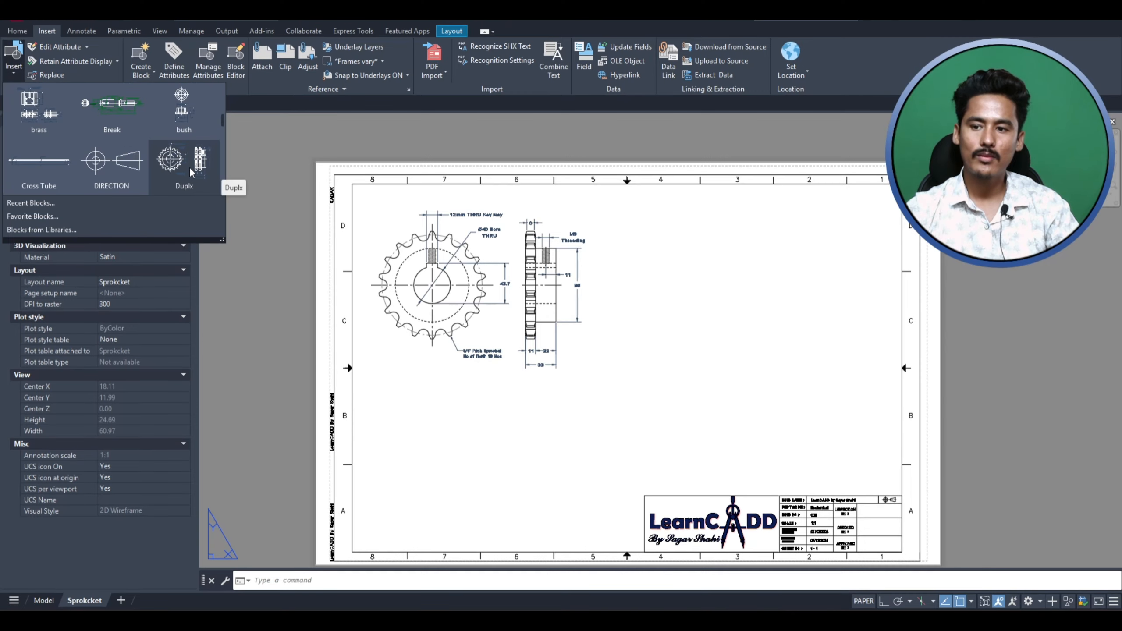
pyautogui.click(190, 164)
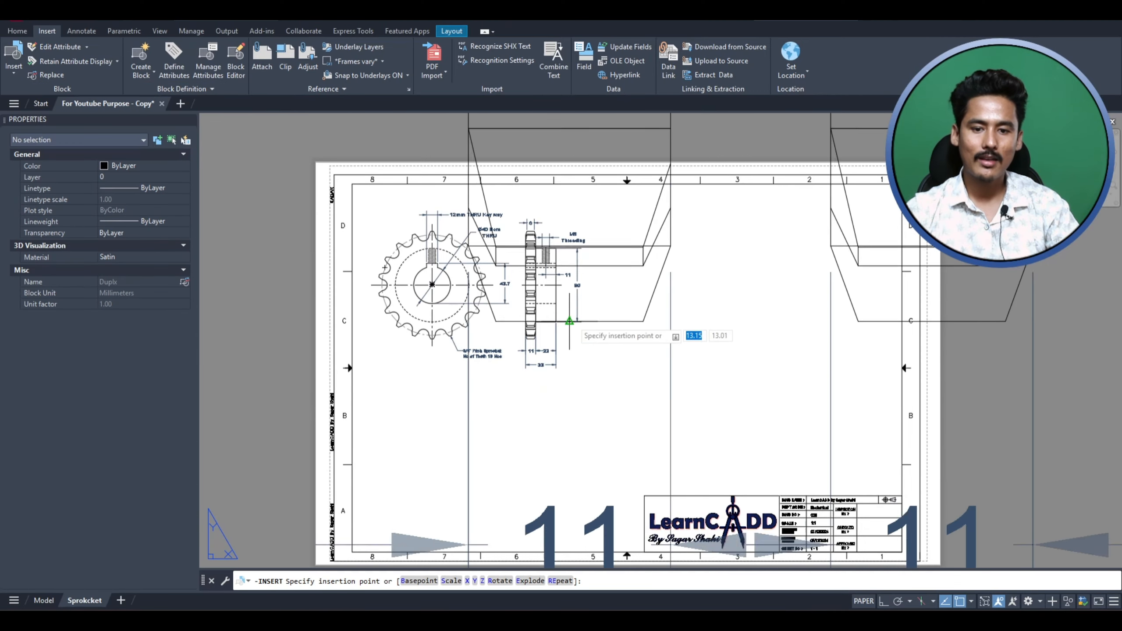
pyautogui.click(598, 383)
# Step: Select the Duplx block and set its Scale X and Scale Y to 0.05
pyautogui.scroll(-2, 468, 332)
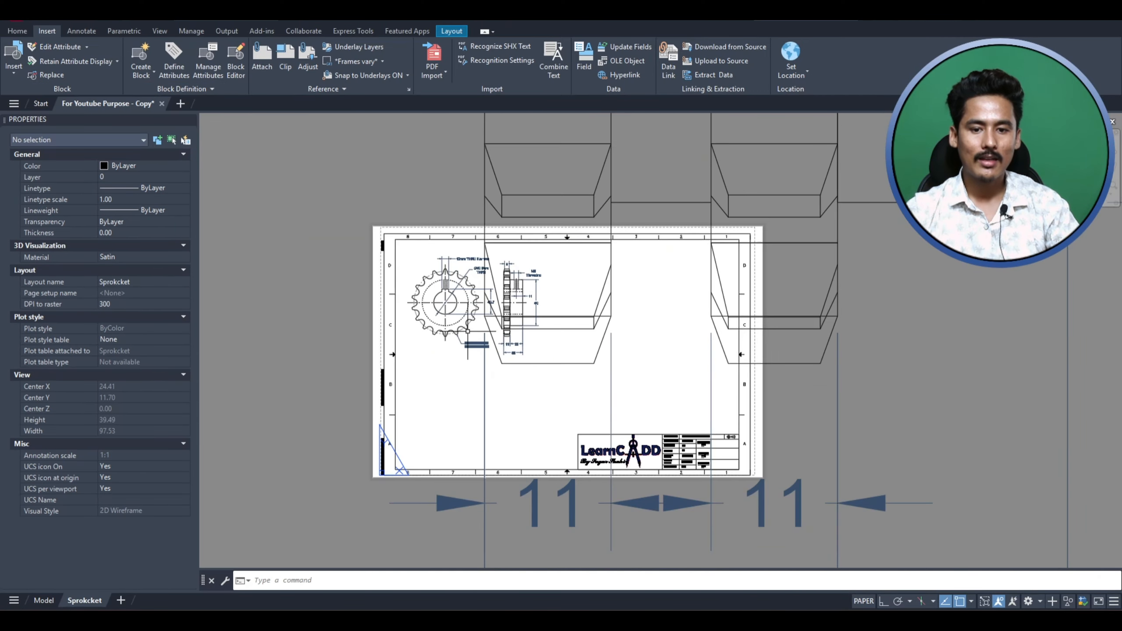
pyautogui.click(599, 145)
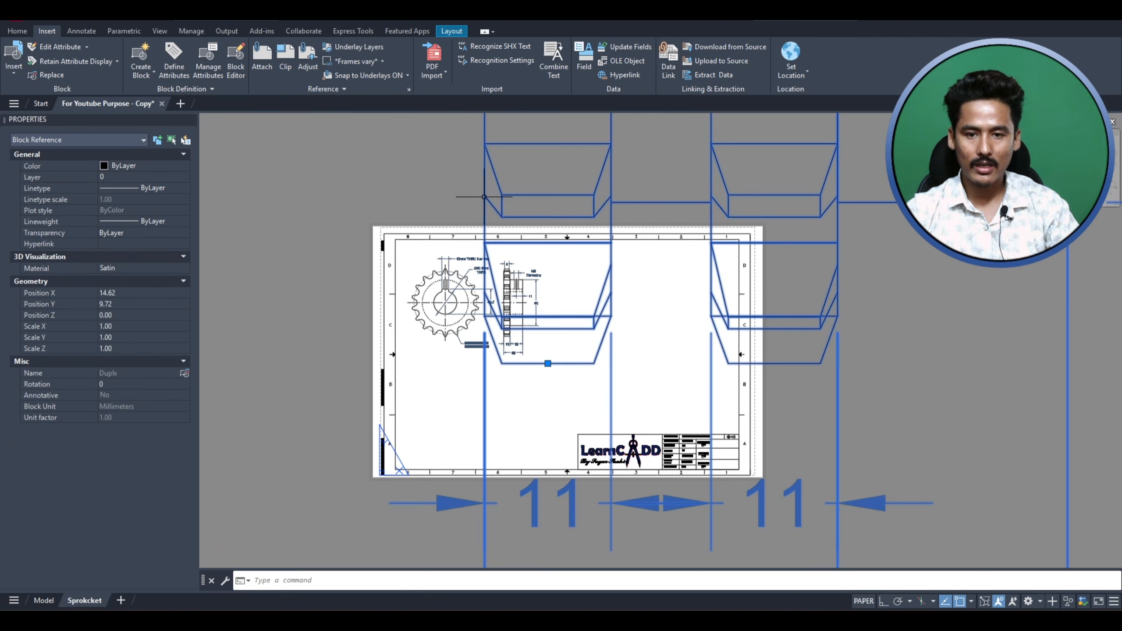
pyautogui.click(114, 325)
pyautogui.write('.08')
pyautogui.write('5')
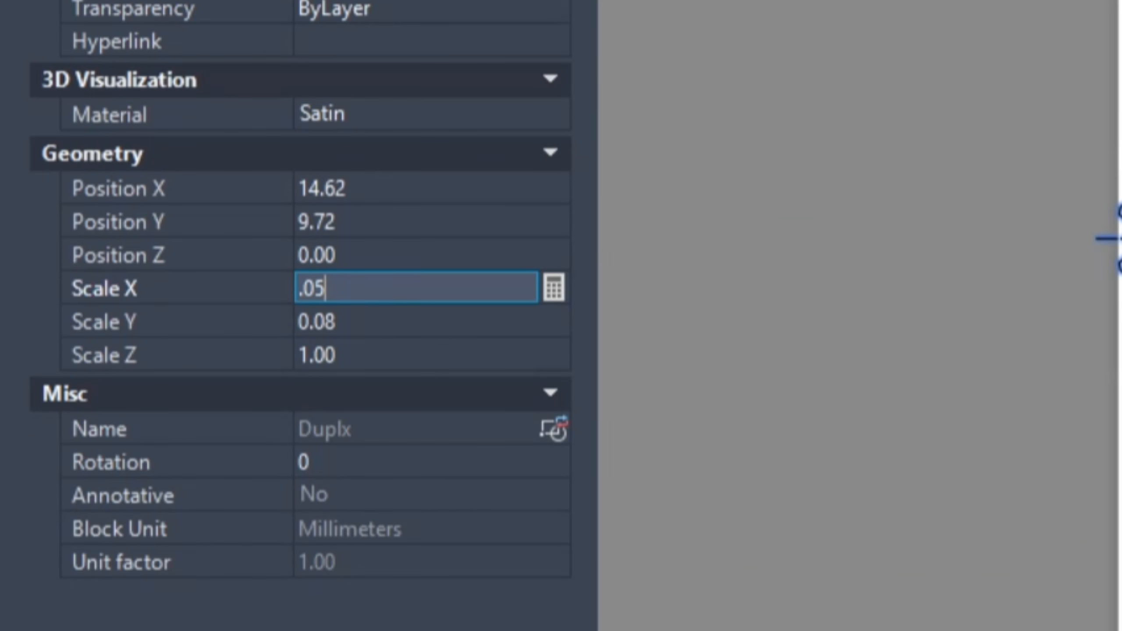
pyautogui.press('Tab')
pyautogui.write('.085')
pyautogui.press('Tab')
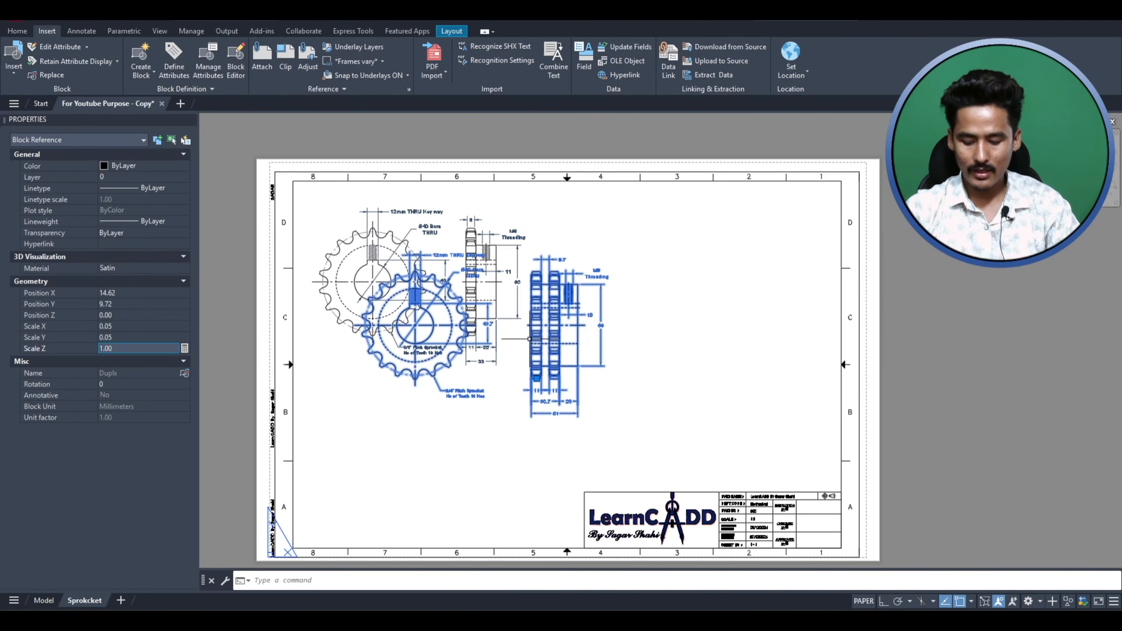
# Step: Move the Duplx block about 10 units right and slightly up into the sheet's upper right quarter
pyautogui.write('m')
pyautogui.press('Return')
pyautogui.click(447, 453)
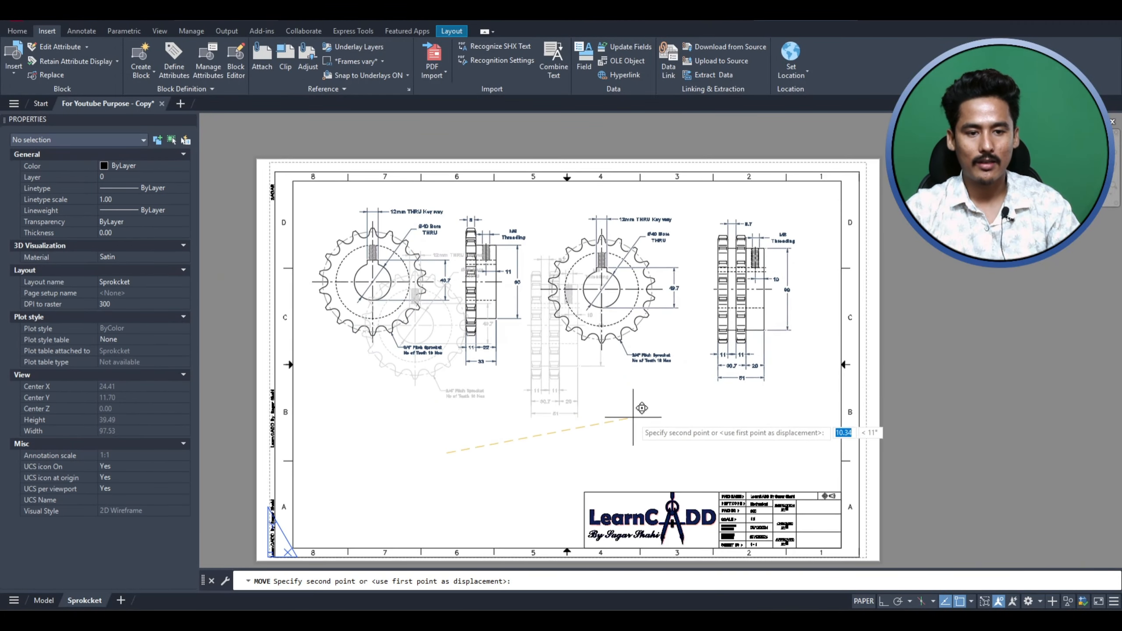
pyautogui.click(641, 414)
# Step: Copy the Duplx sprocket block and paste the copy into the sheet's lower left quarter
pyautogui.scroll(2, 459, 316)
pyautogui.scroll(-4, 526, 304)
pyautogui.click(664, 380)
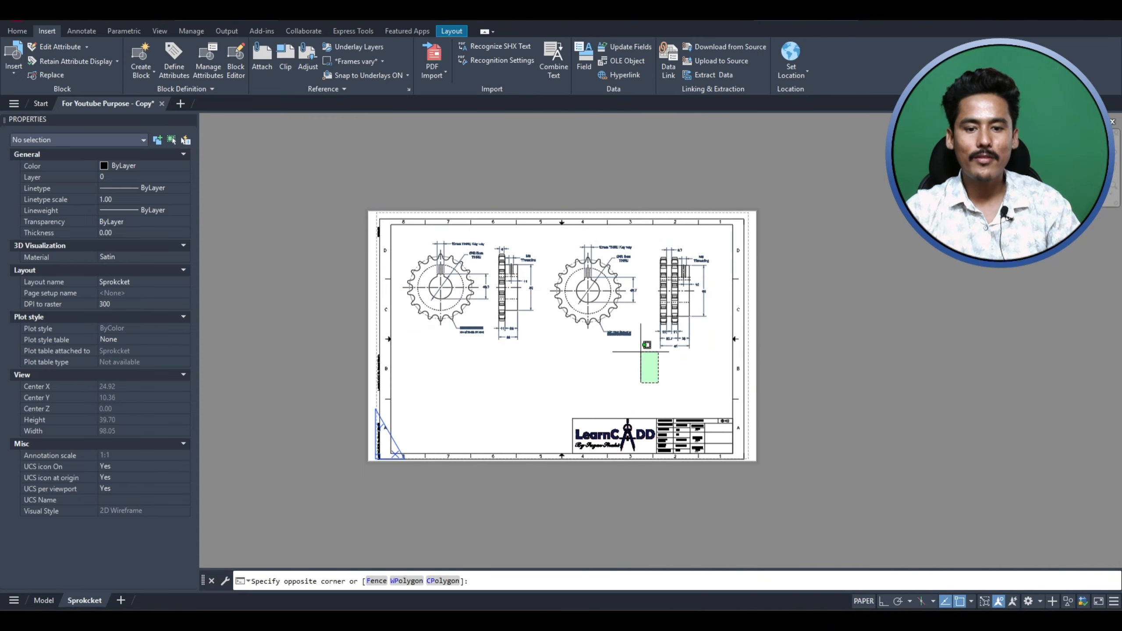
pyautogui.click(643, 346)
pyautogui.hotkey('ctrl', 'c')
pyautogui.hotkey('ctrl', 'v')
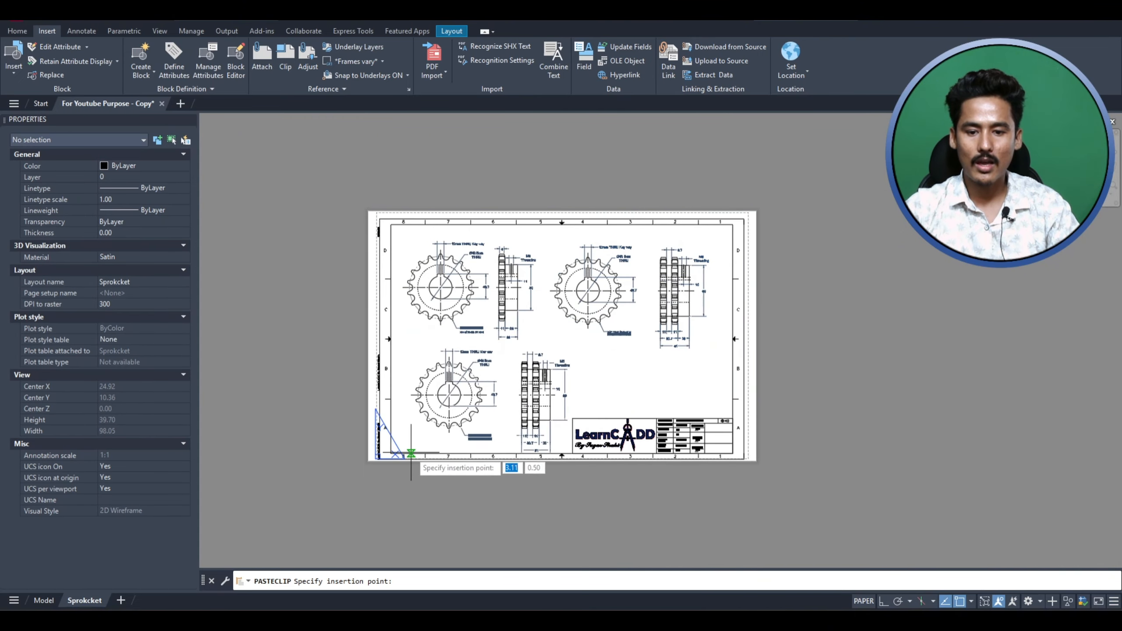
pyautogui.click(410, 454)
pyautogui.scroll(2, 596, 360)
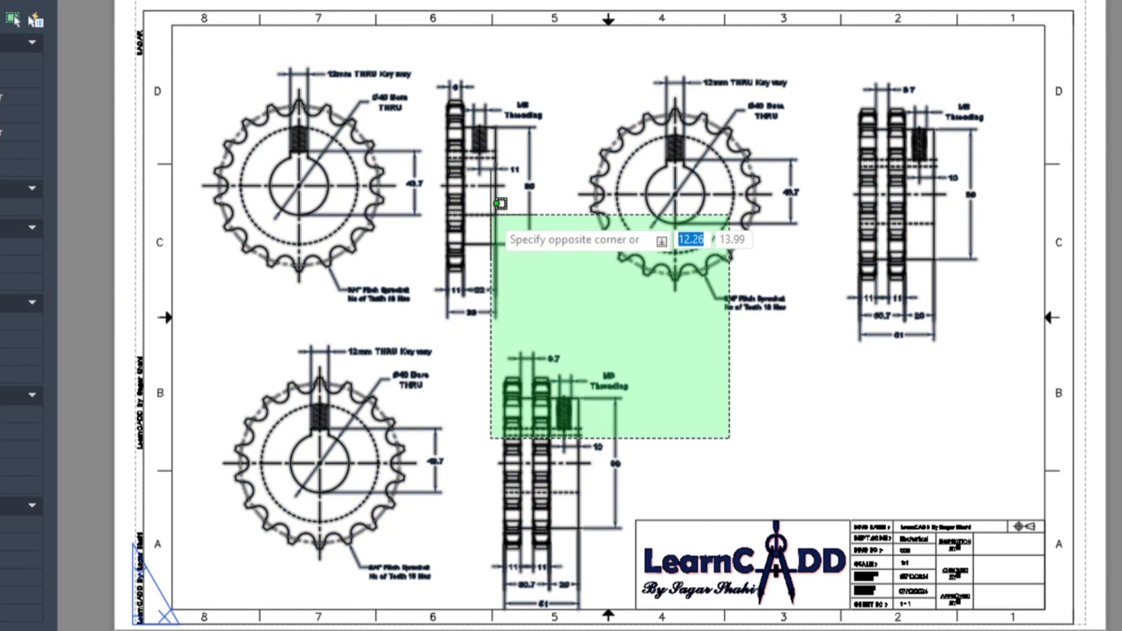
pyautogui.click(495, 230)
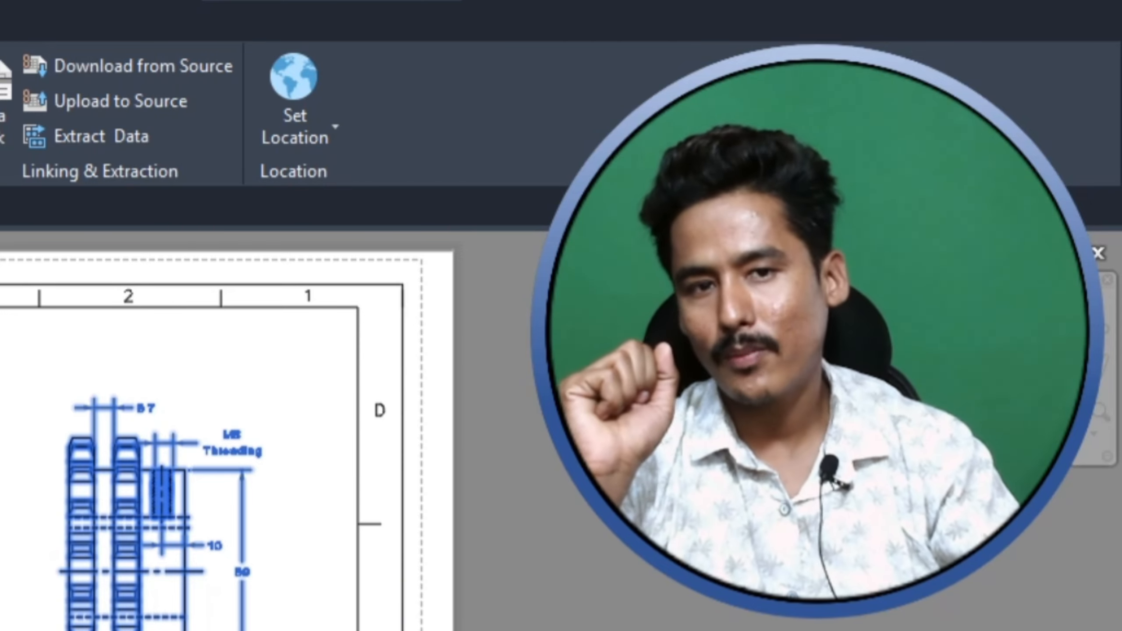
pyautogui.press('Escape')
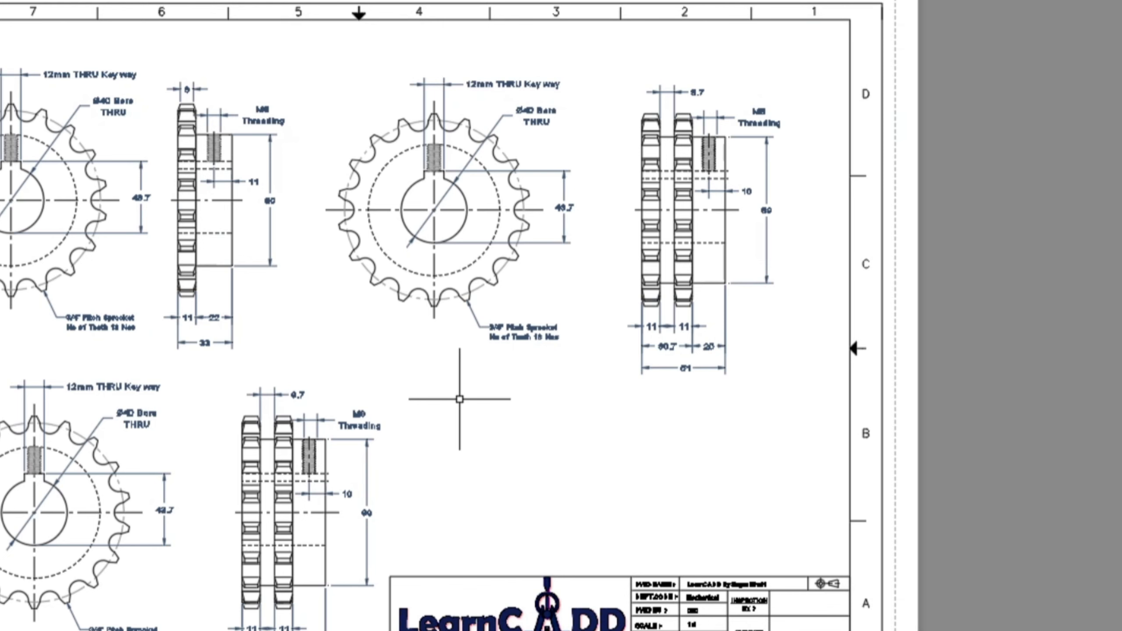
# Step: Start plotting the Sprokcket layout and choose DWG To PDF.pc3 as the plotter
pyautogui.hotkey('ctrl', 'p')
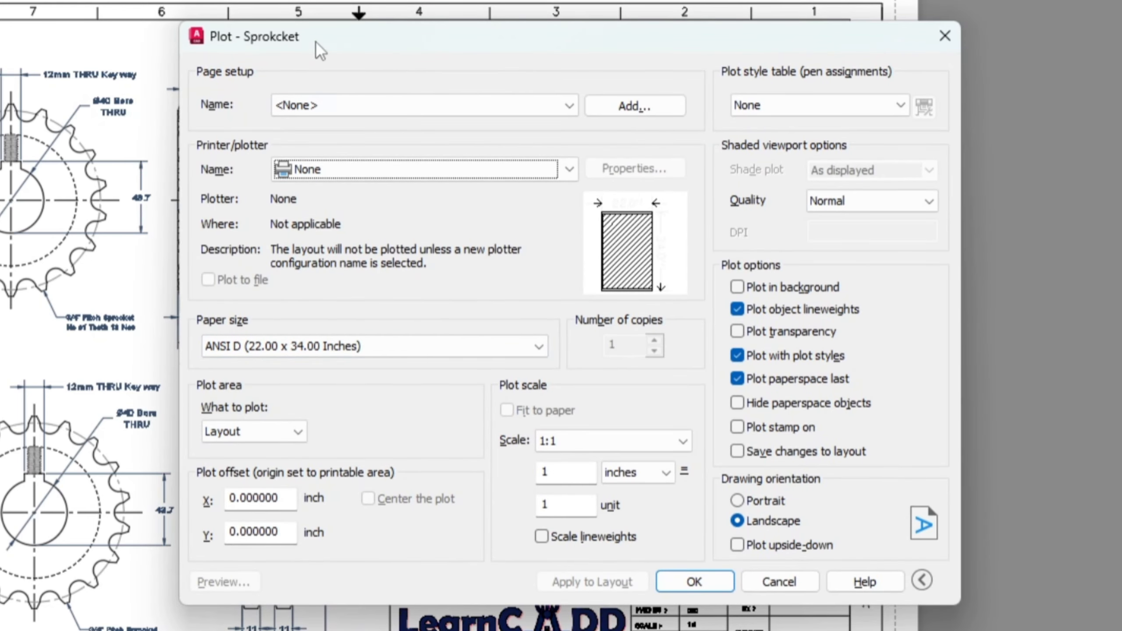
pyautogui.moveTo(314, 43); pyautogui.dragTo(243, 4)
pyautogui.moveTo(243, 3); pyautogui.dragTo(206, 0)
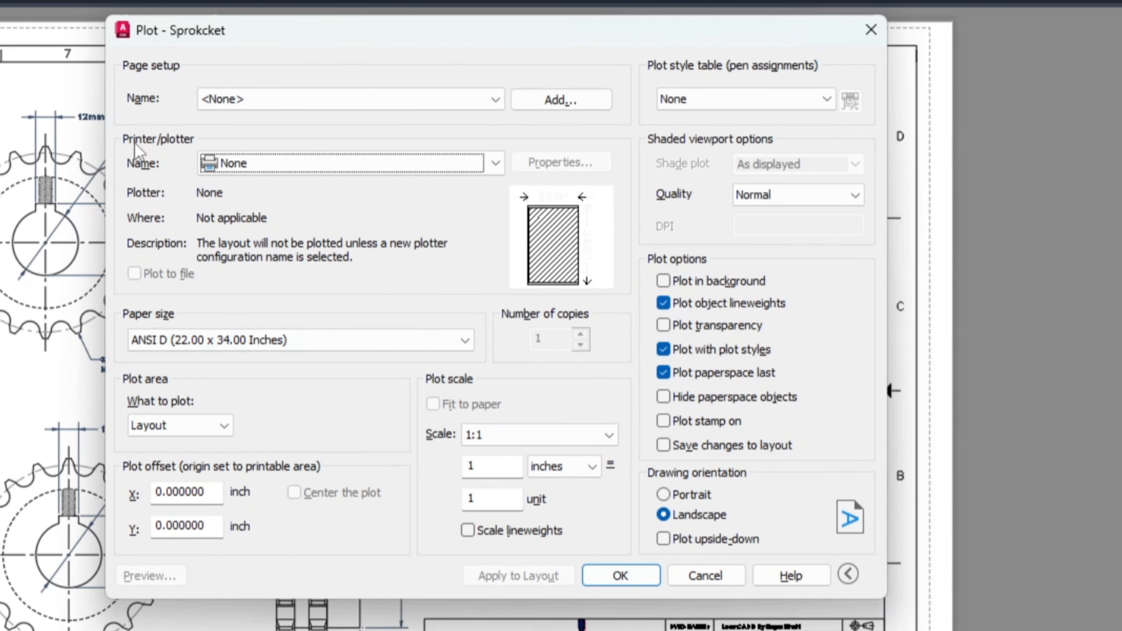
pyautogui.click(292, 169)
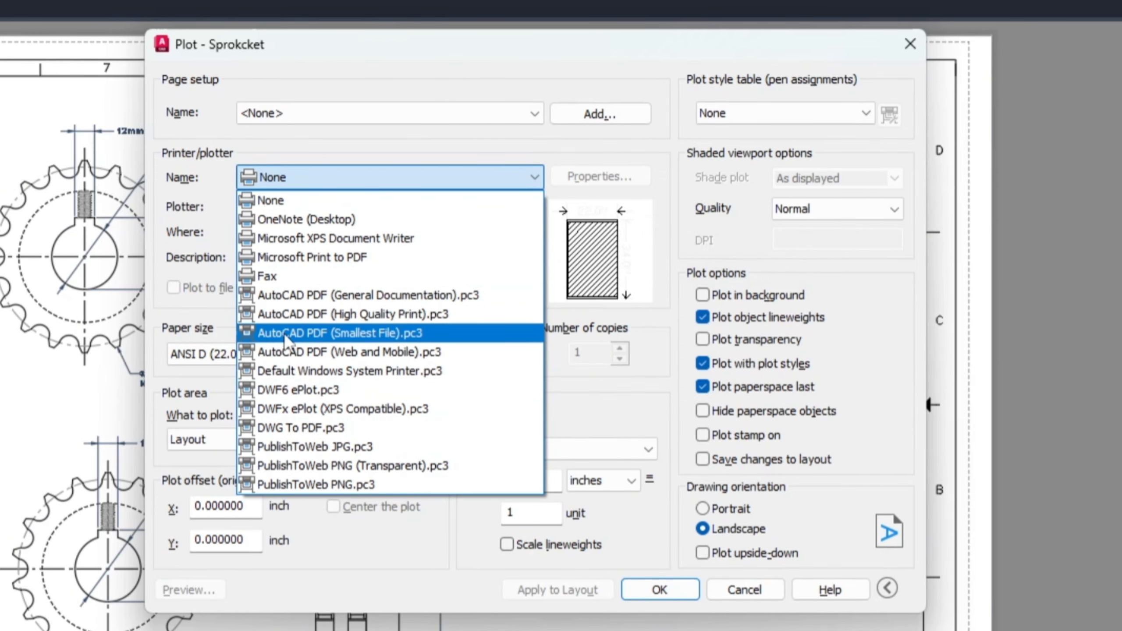
pyautogui.click(376, 430)
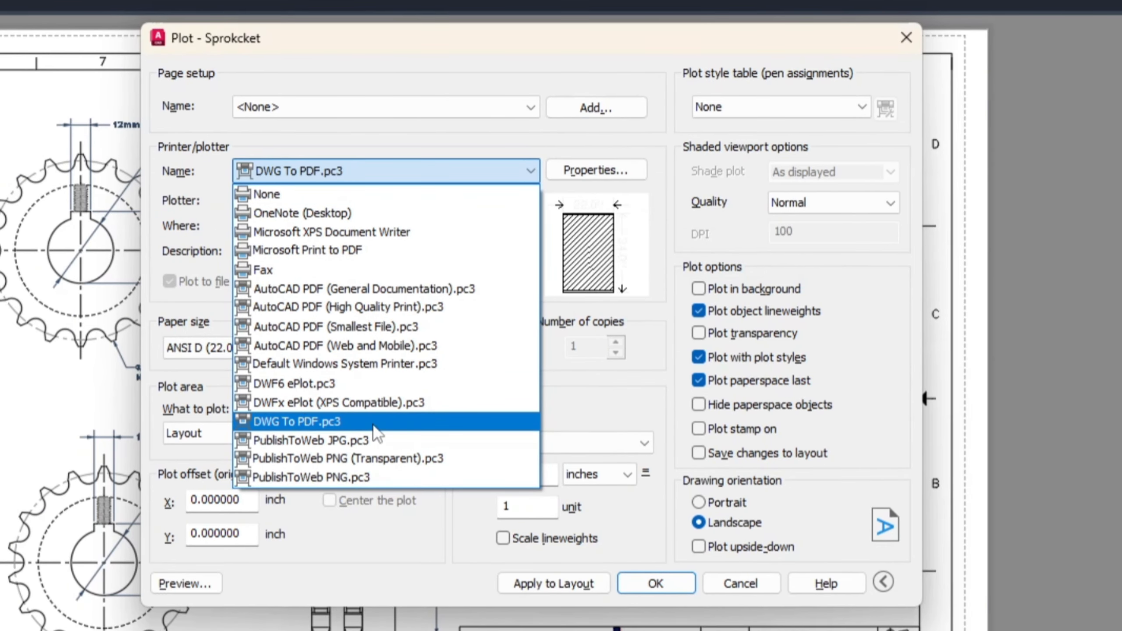
pyautogui.click(373, 424)
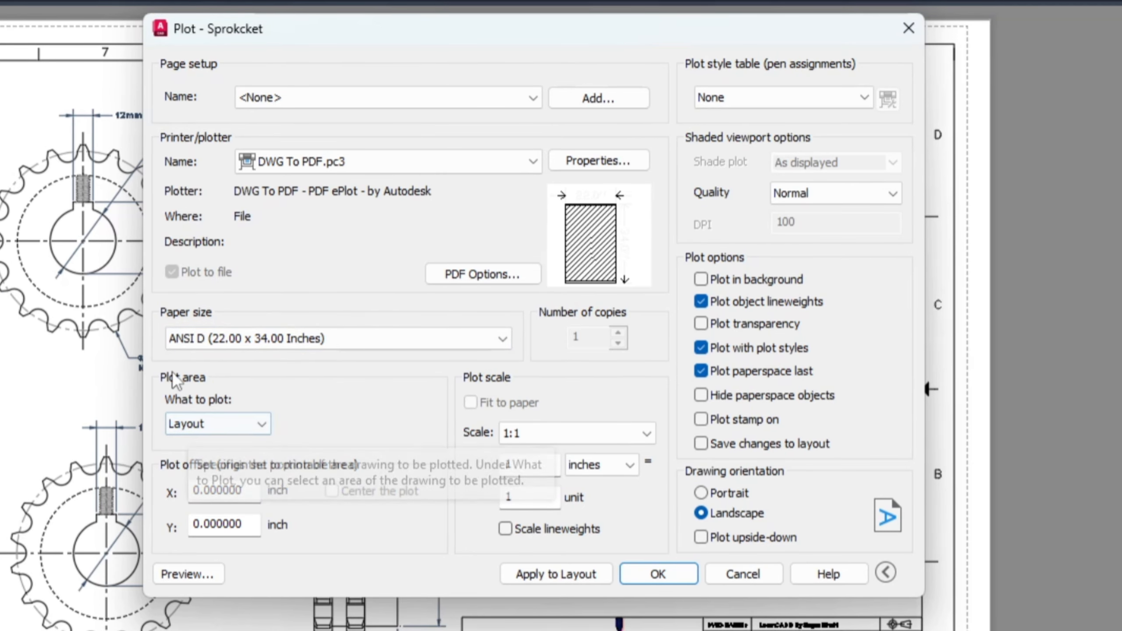
# Step: Keep Layout as the plot area and preview the sheet as it will be plotted
pyautogui.click(199, 427)
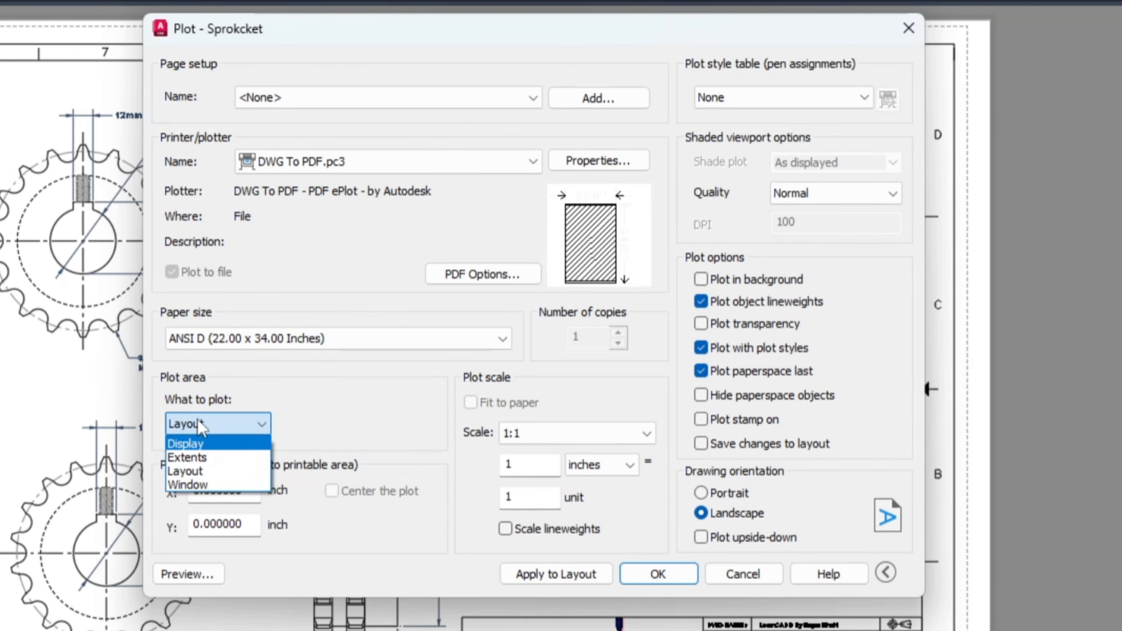
pyautogui.click(204, 472)
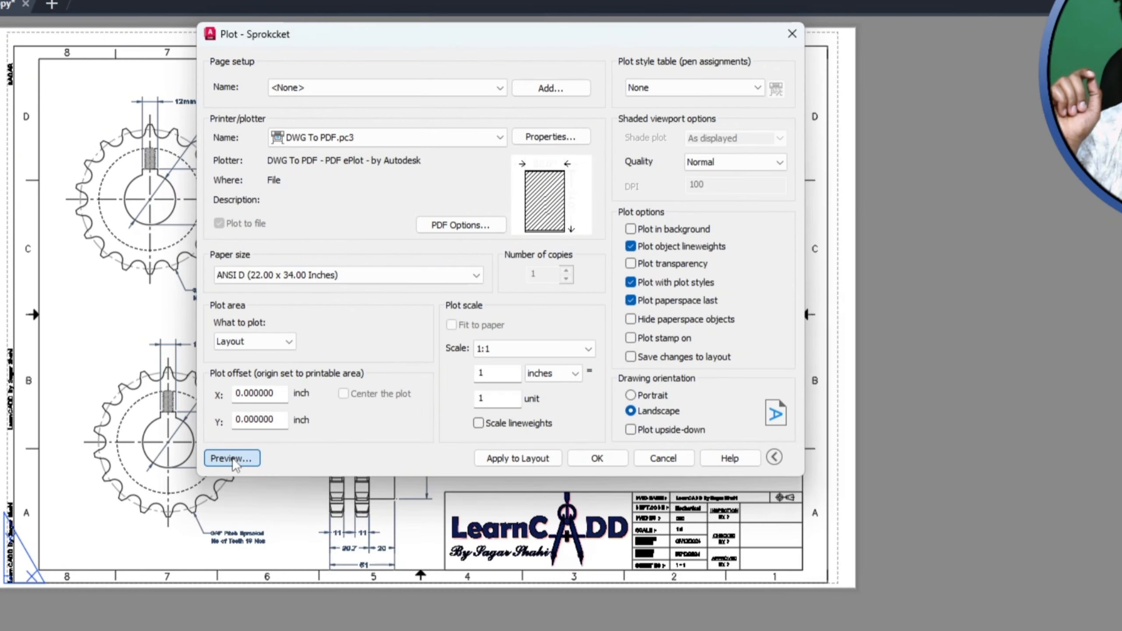
pyautogui.click(188, 574)
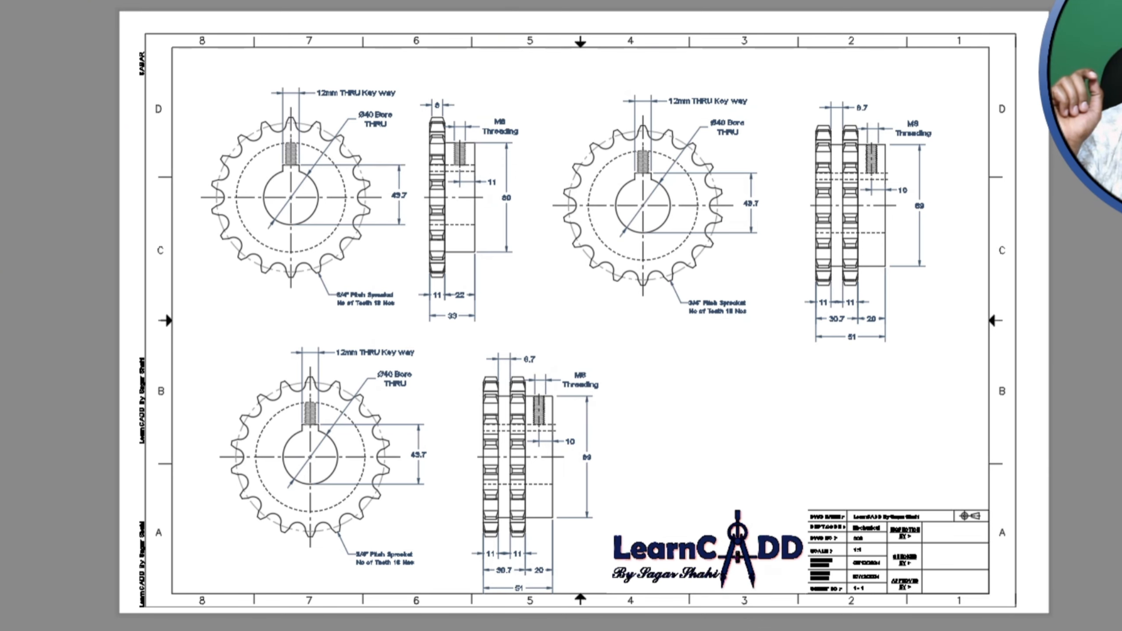
pyautogui.press('Escape')
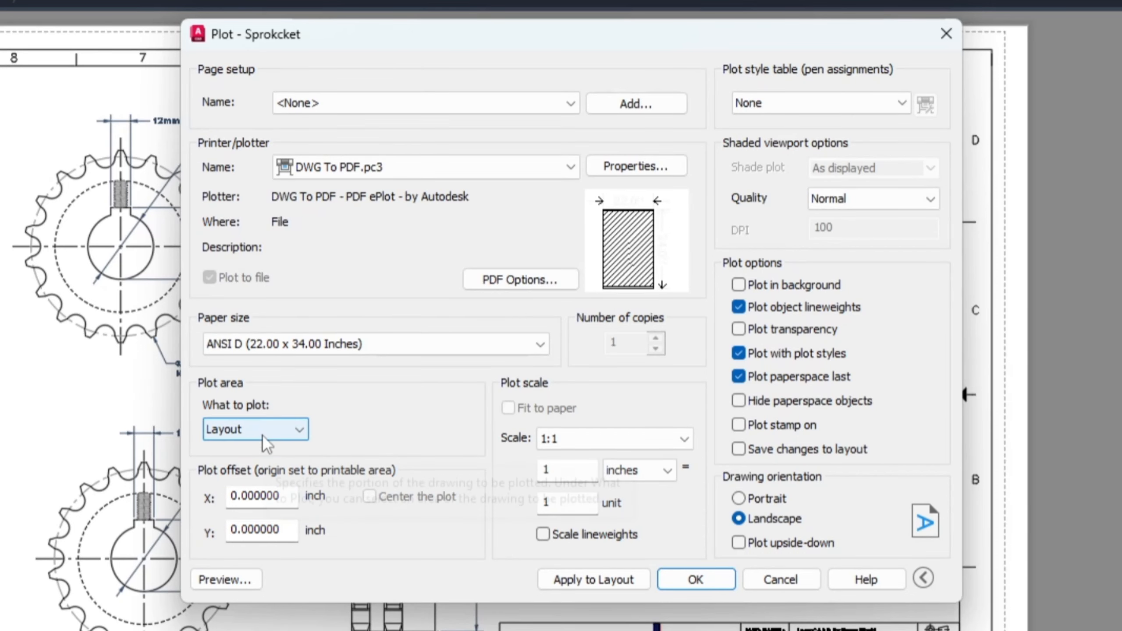
# Step: Set the plot area to Window, spanning the dashed printable border from its upper left to its lower right corner
pyautogui.click(263, 436)
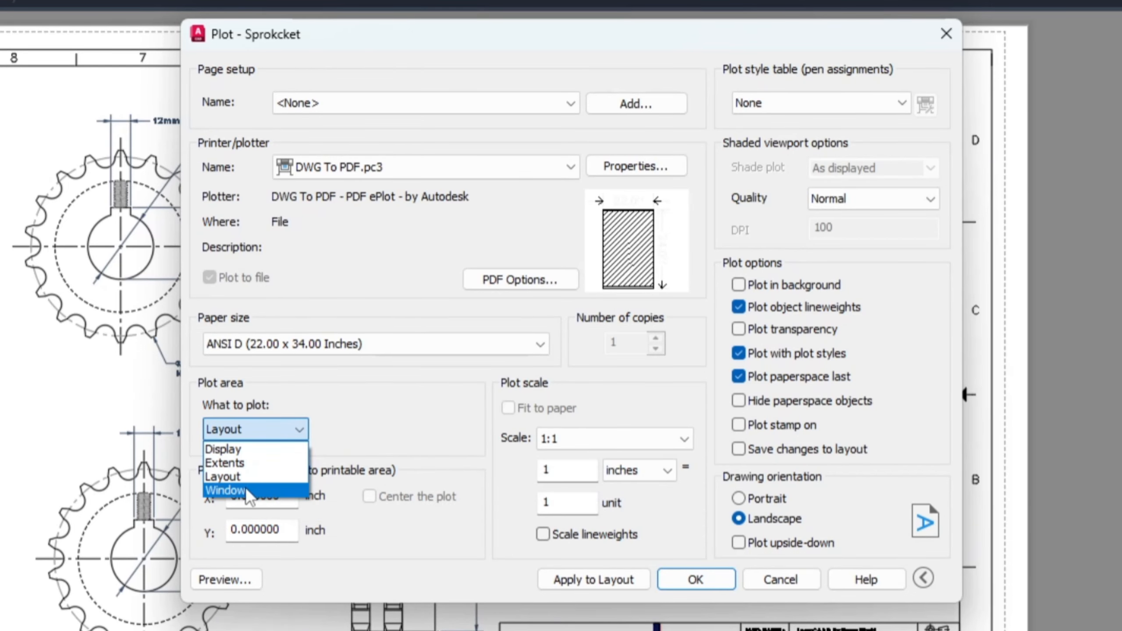
pyautogui.click(226, 491)
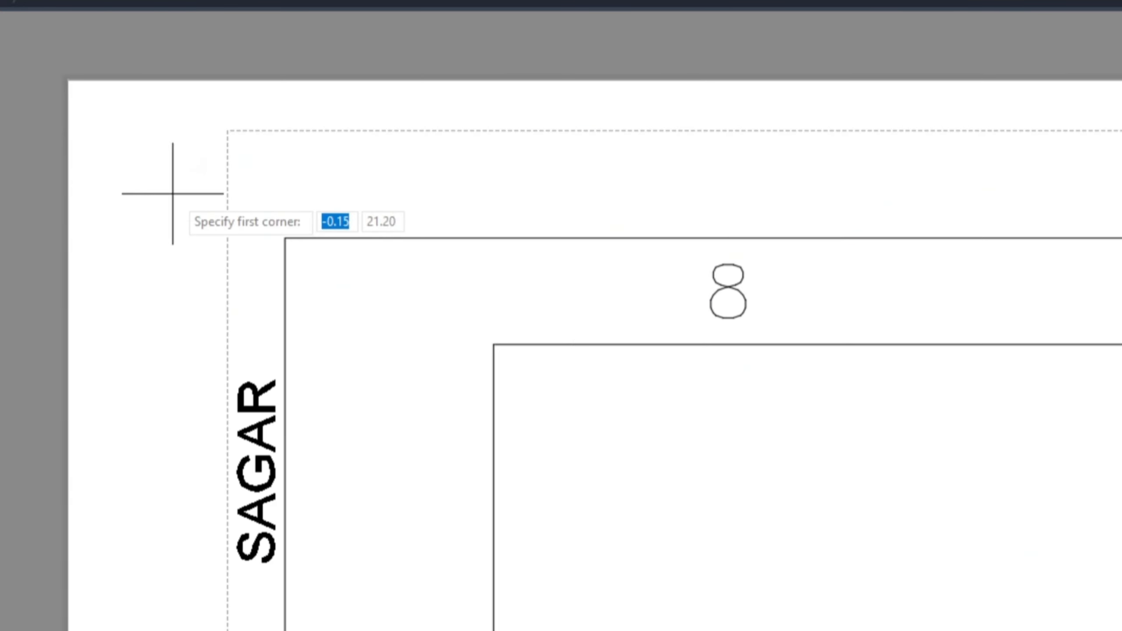
pyautogui.click(229, 130)
pyautogui.scroll(-6, 210, 133)
pyautogui.scroll(-5, 211, 130)
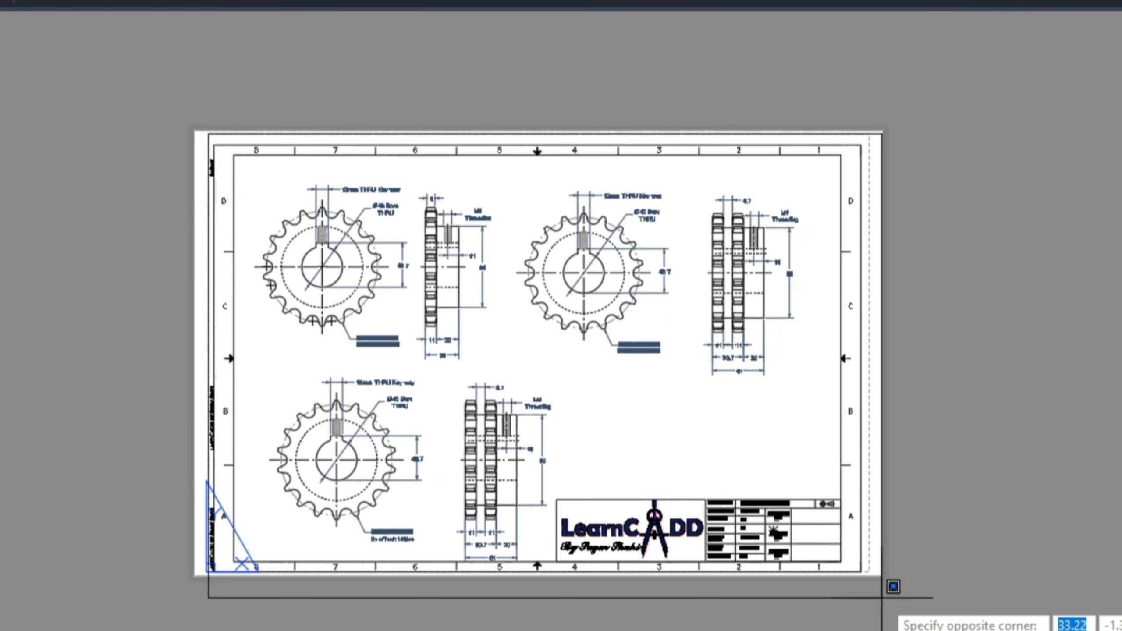
pyautogui.scroll(10, 796, 581)
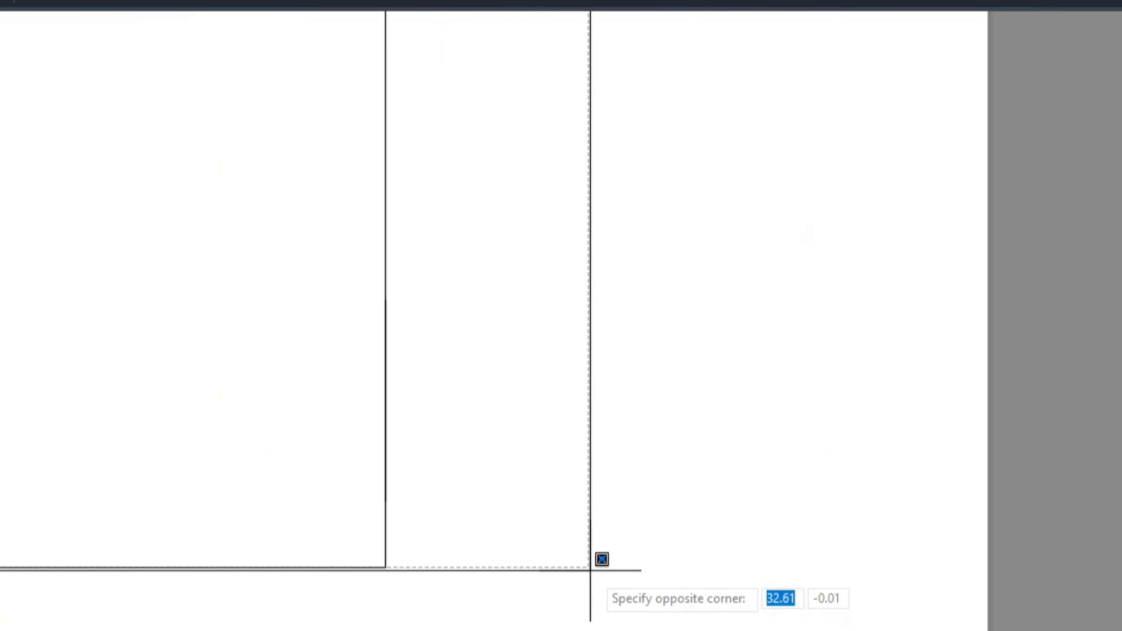
pyautogui.click(587, 572)
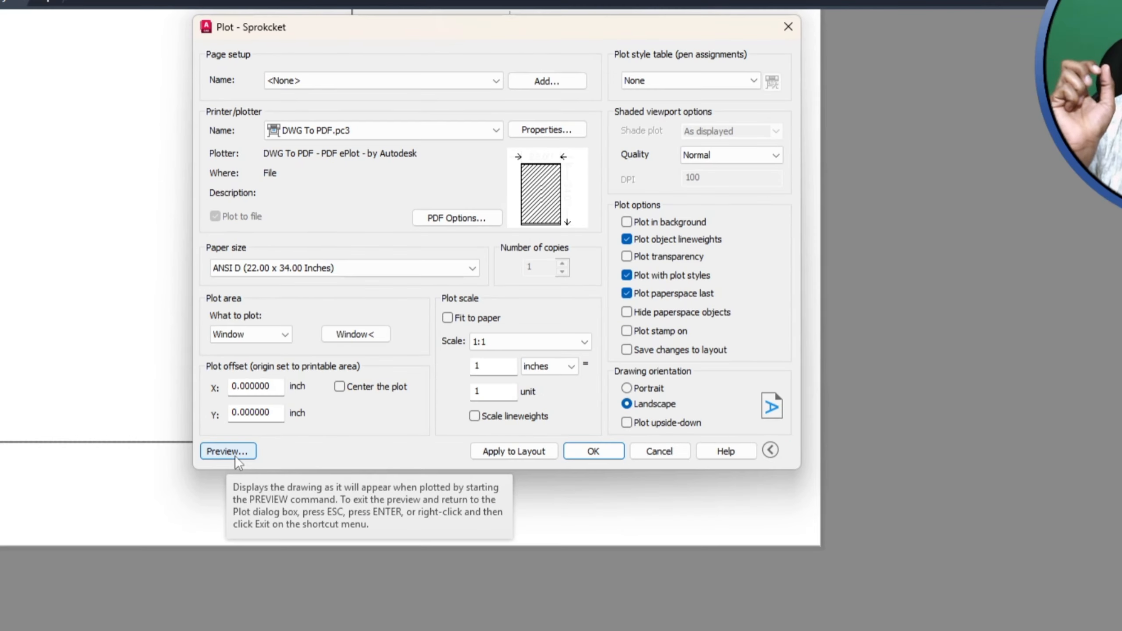
# Step: Plot the windowed sheet from its preview and save the PDF to the Desktop as sprocket
pyautogui.click(223, 580)
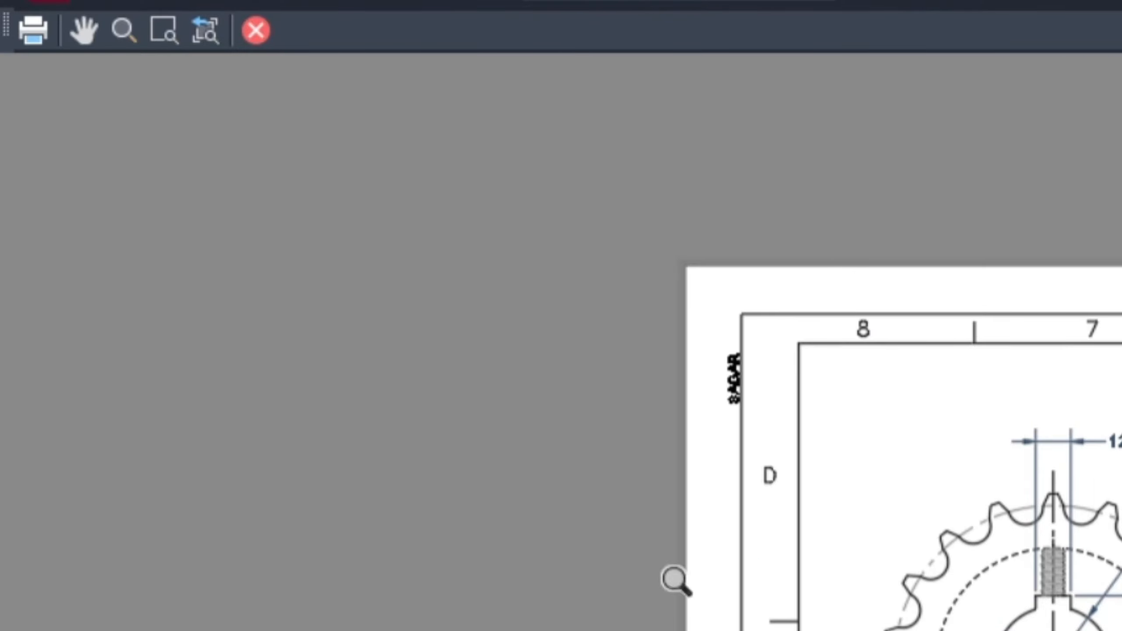
pyautogui.click(33, 40)
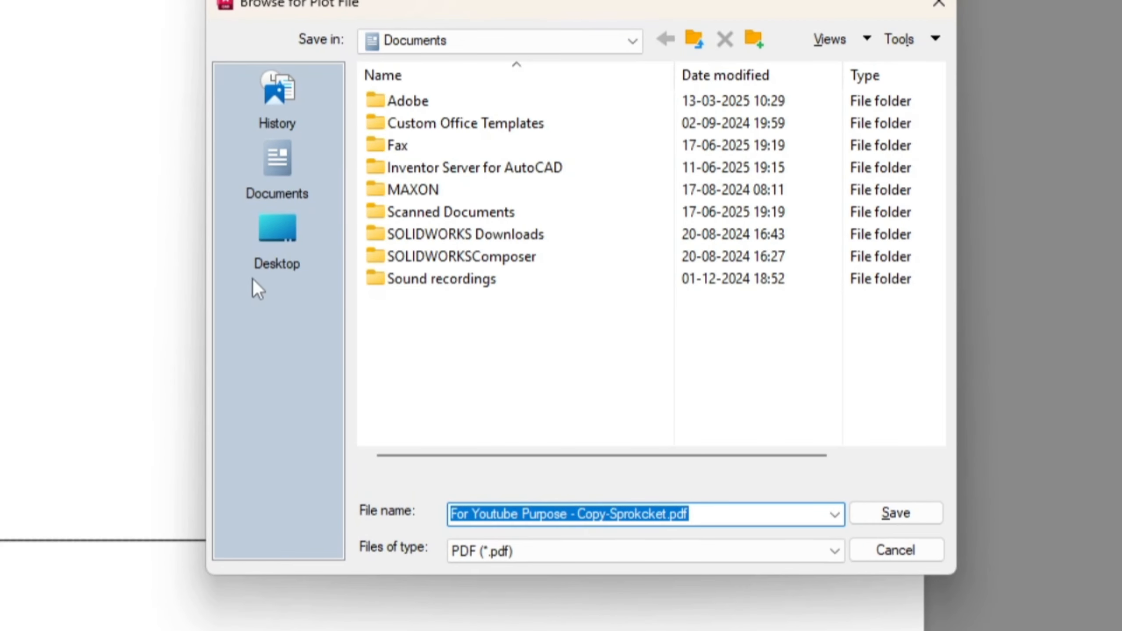
pyautogui.click(282, 216)
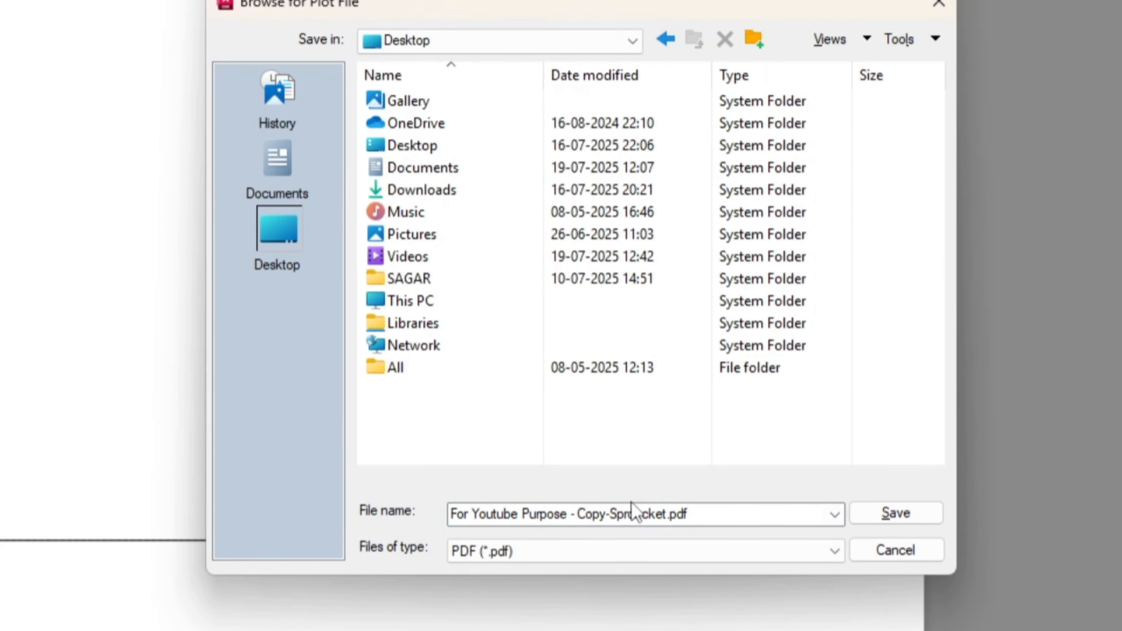
pyautogui.click(742, 514)
pyautogui.write('sprocket')
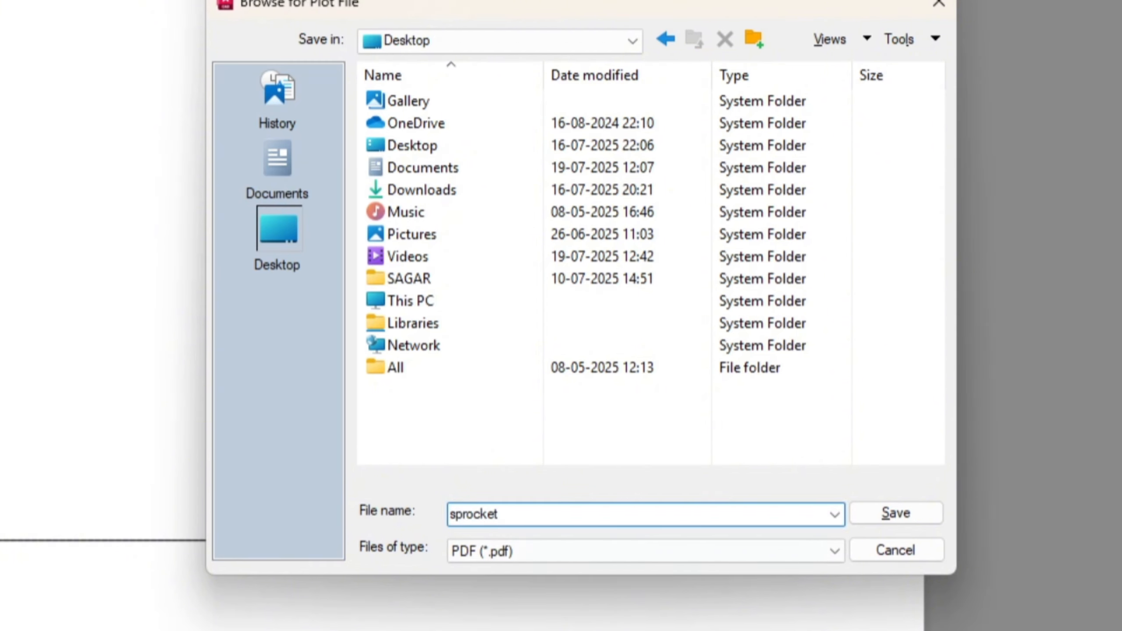
pyautogui.click(902, 513)
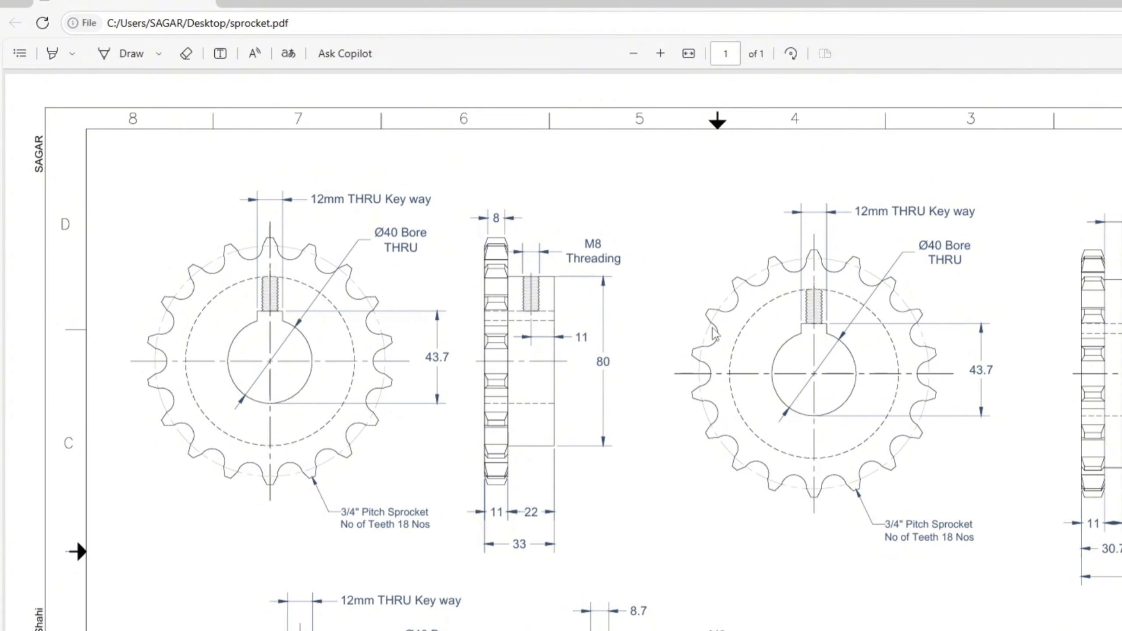
pyautogui.keyDown('ctrl'); pyautogui.scroll(-3, 683, 267); pyautogui.keyUp('ctrl')
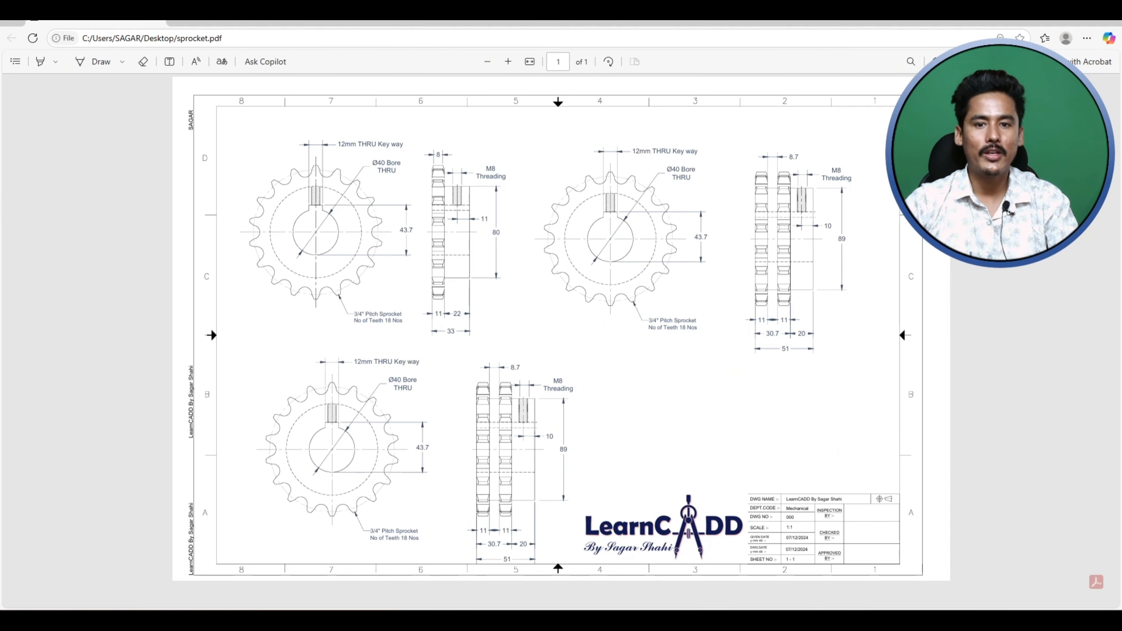